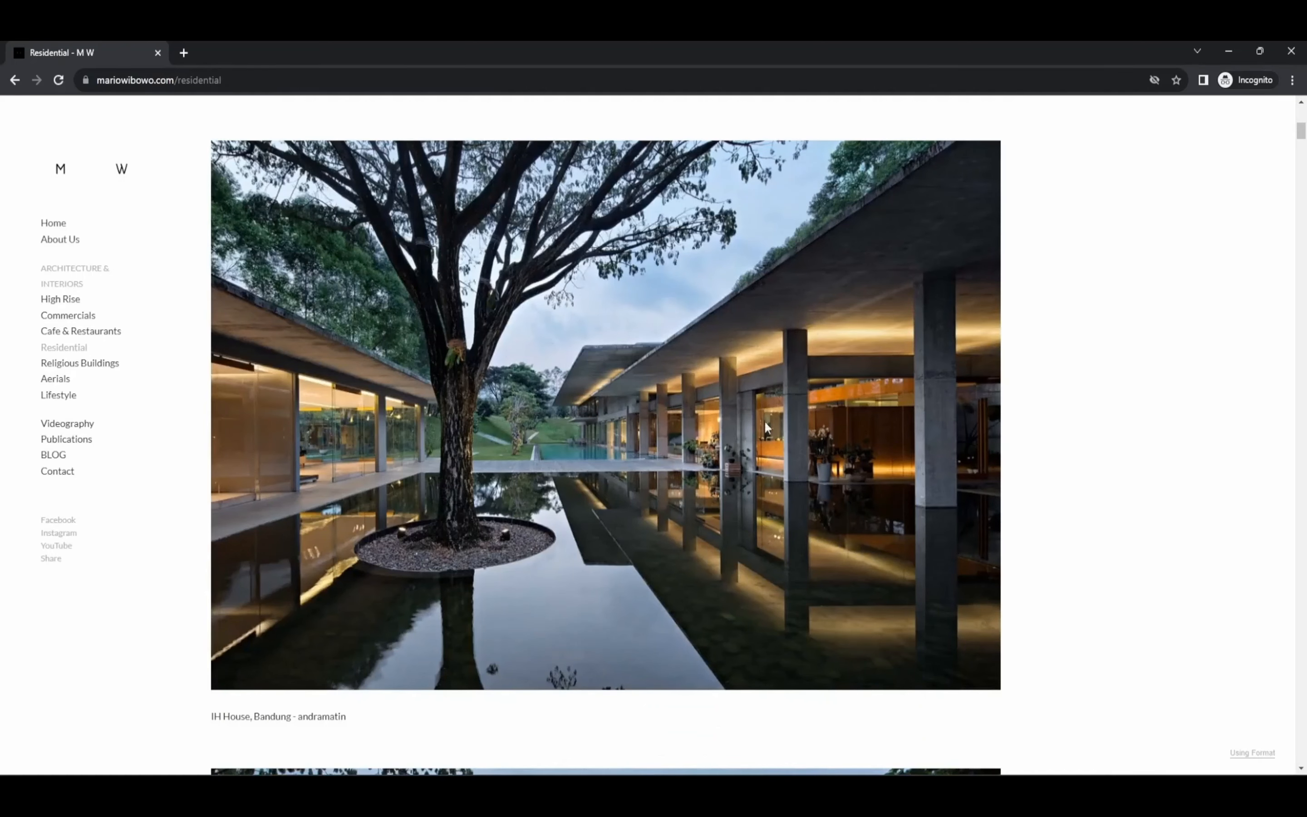
# Step: Browse the Residential photo gallery and examine how lighting is used in the house photographs
pyautogui.scroll(-8, 890, 515)
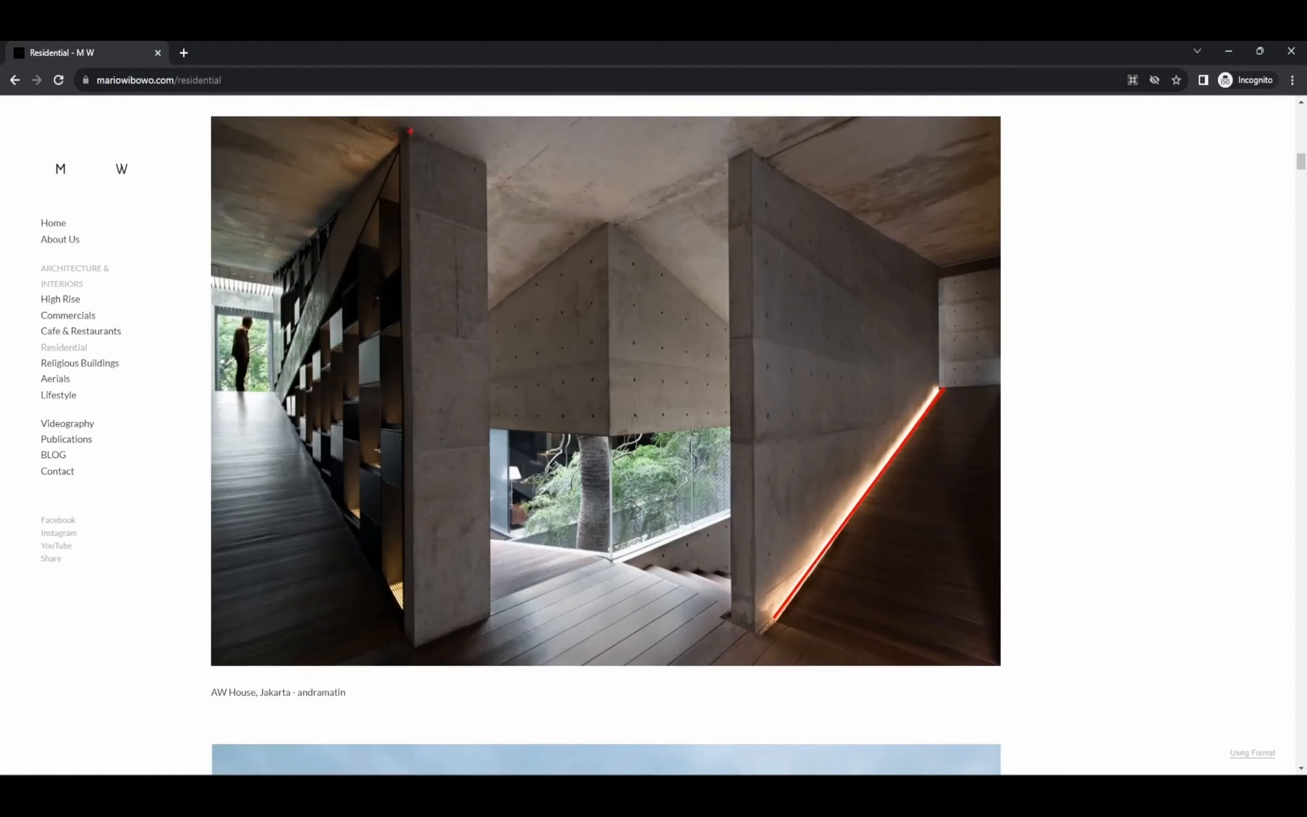
pyautogui.scroll(-10, 684, 459)
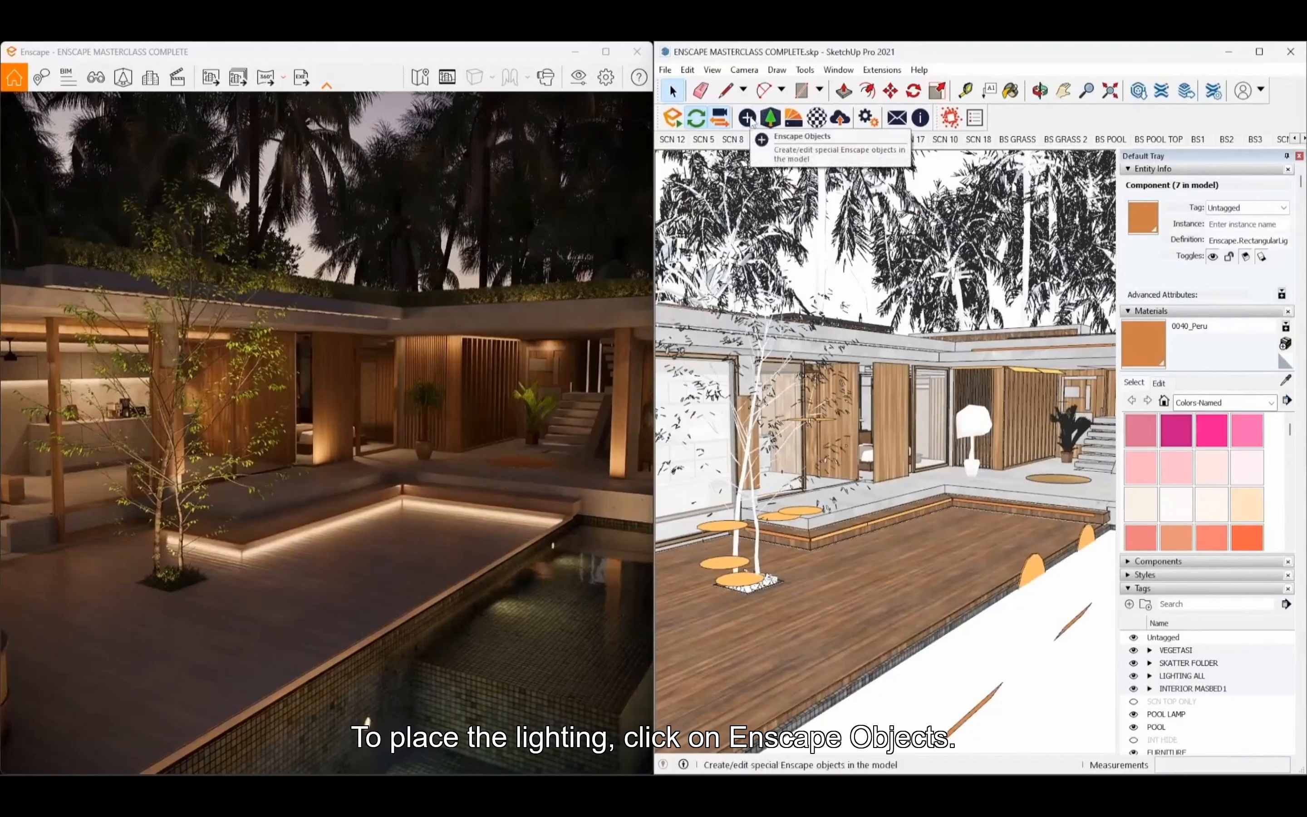
# Step: Open Enscape Objects and place a sphere light on the walkway beside the sunken wooden deck
pyautogui.click(750, 120)
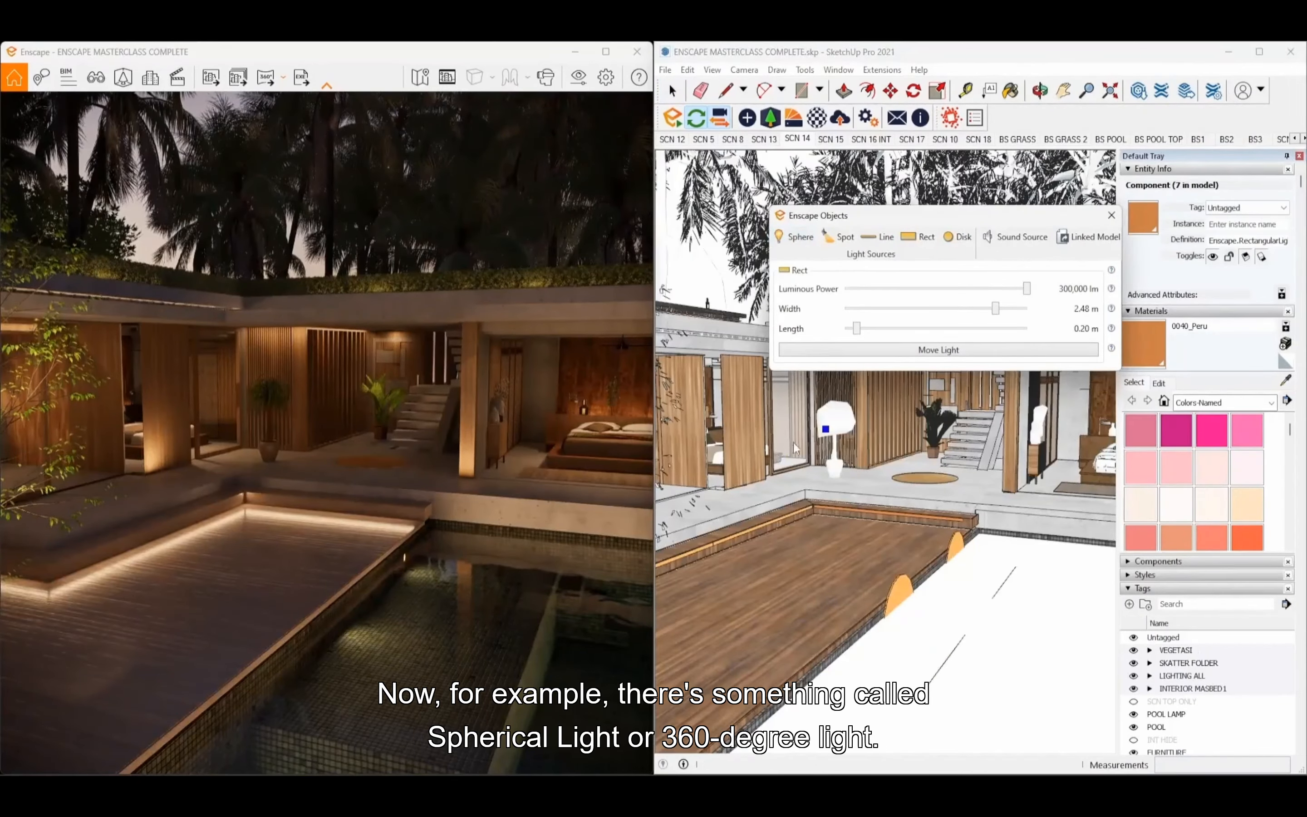
pyautogui.moveTo(793, 448); pyautogui.dragTo(866, 525, button='middle')
pyautogui.scroll(4, 750, 564)
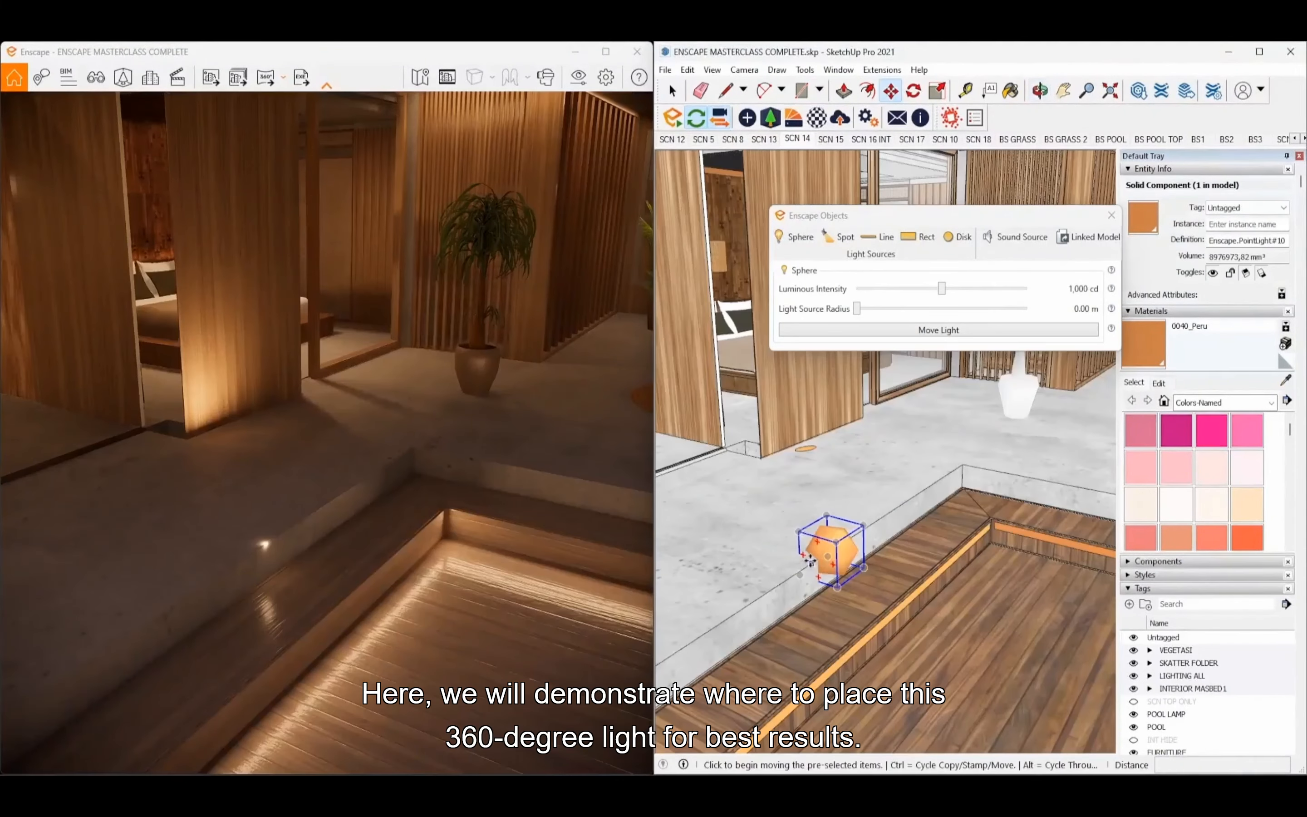
# Step: Move the sphere light from the deck area to the garden ground beside the plants along the pool wall
pyautogui.press('m')
pyautogui.click(810, 561)
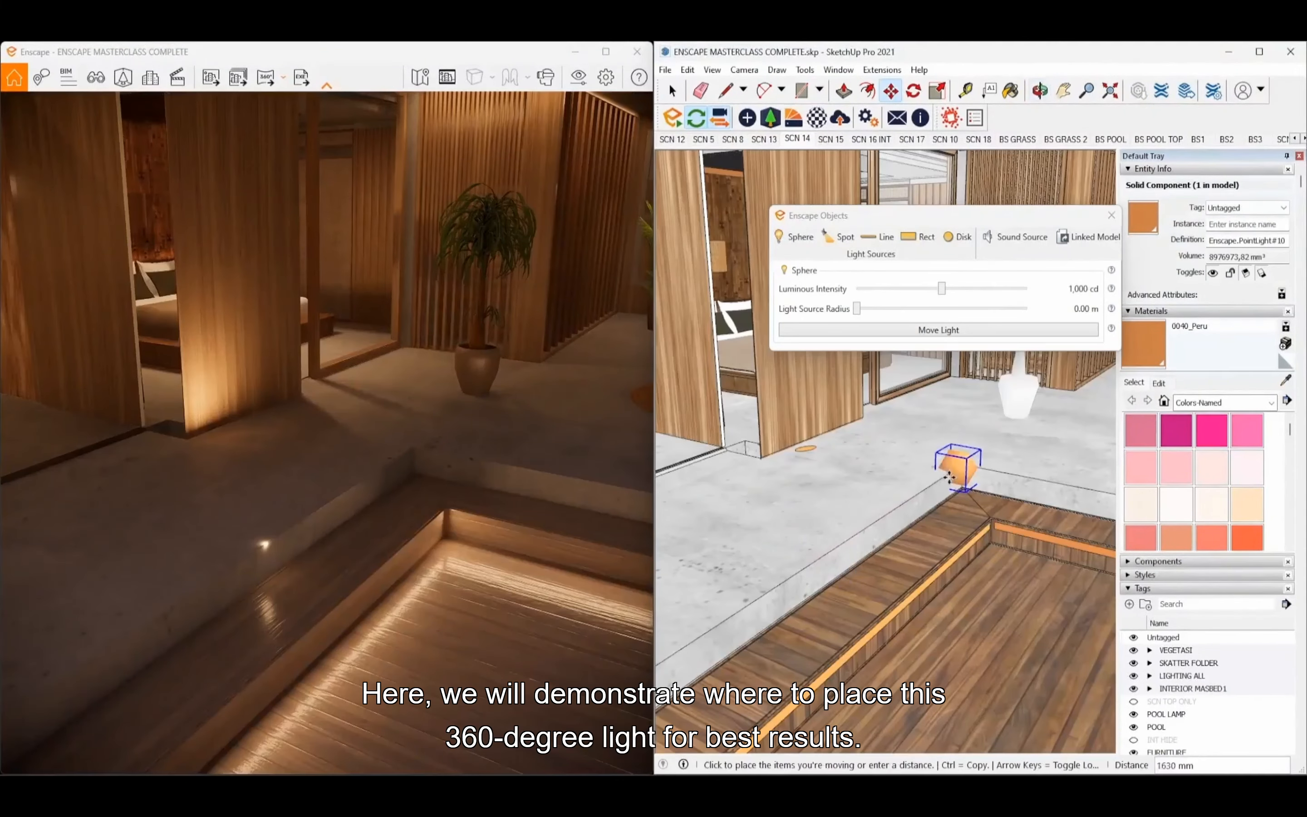
pyautogui.scroll(-3, 949, 477)
pyautogui.moveTo(949, 477)
pyautogui.mouseDown(button='middle')
pyautogui.moveTo(879, 490)
pyautogui.moveTo(852, 475)
pyautogui.mouseUp(button='middle')
pyautogui.moveTo(989, 505); pyautogui.dragTo(813, 487, button='middle')
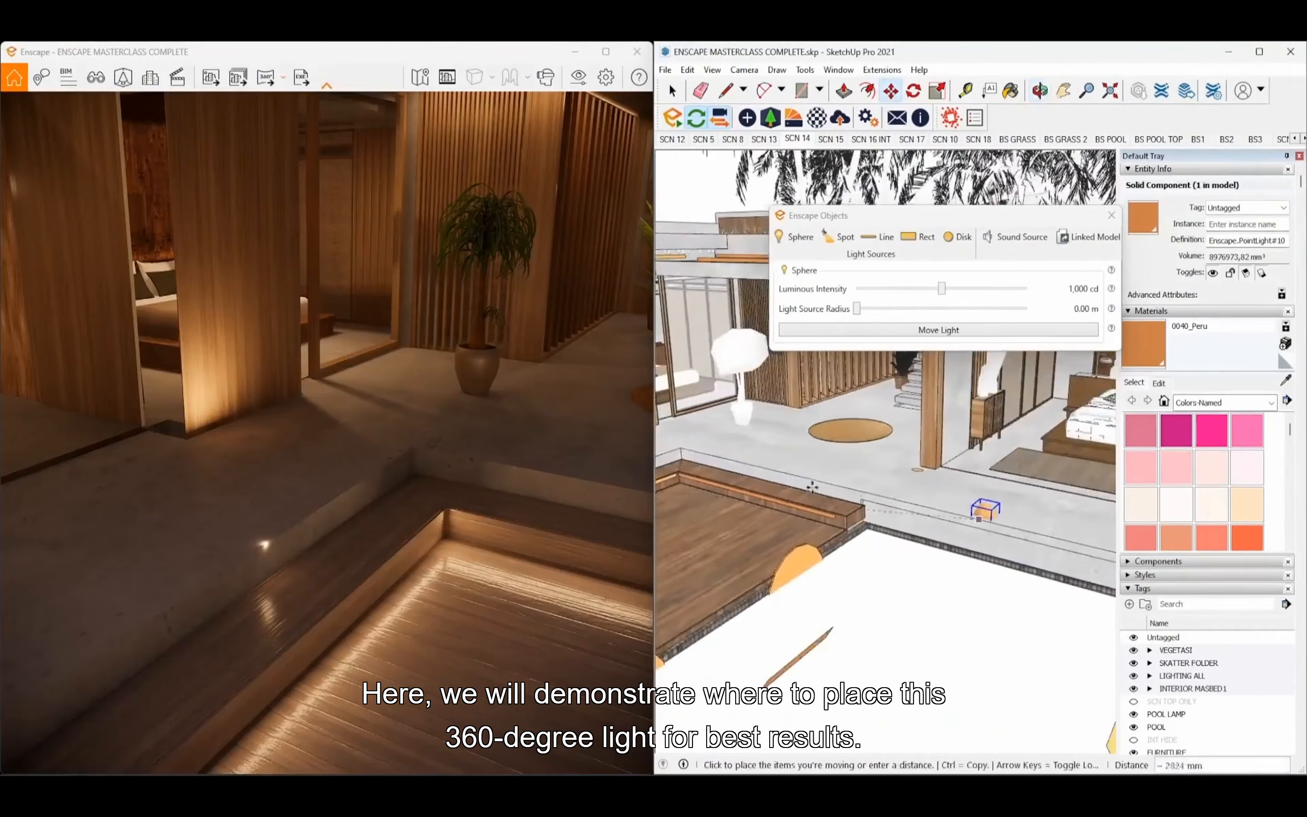
pyautogui.scroll(-3, 842, 497)
pyautogui.moveTo(951, 513)
pyautogui.mouseDown(button='middle')
pyautogui.moveTo(918, 528)
pyautogui.moveTo(843, 483)
pyautogui.mouseUp(button='middle')
pyautogui.moveTo(961, 486)
pyautogui.mouseDown(button='middle')
pyautogui.moveTo(910, 450)
pyautogui.moveTo(902, 426)
pyautogui.moveTo(894, 505)
pyautogui.moveTo(847, 524)
pyautogui.moveTo(869, 525)
pyautogui.mouseUp(button='middle')
pyautogui.click(864, 532)
pyautogui.scroll(3, 864, 533)
pyautogui.press('space')
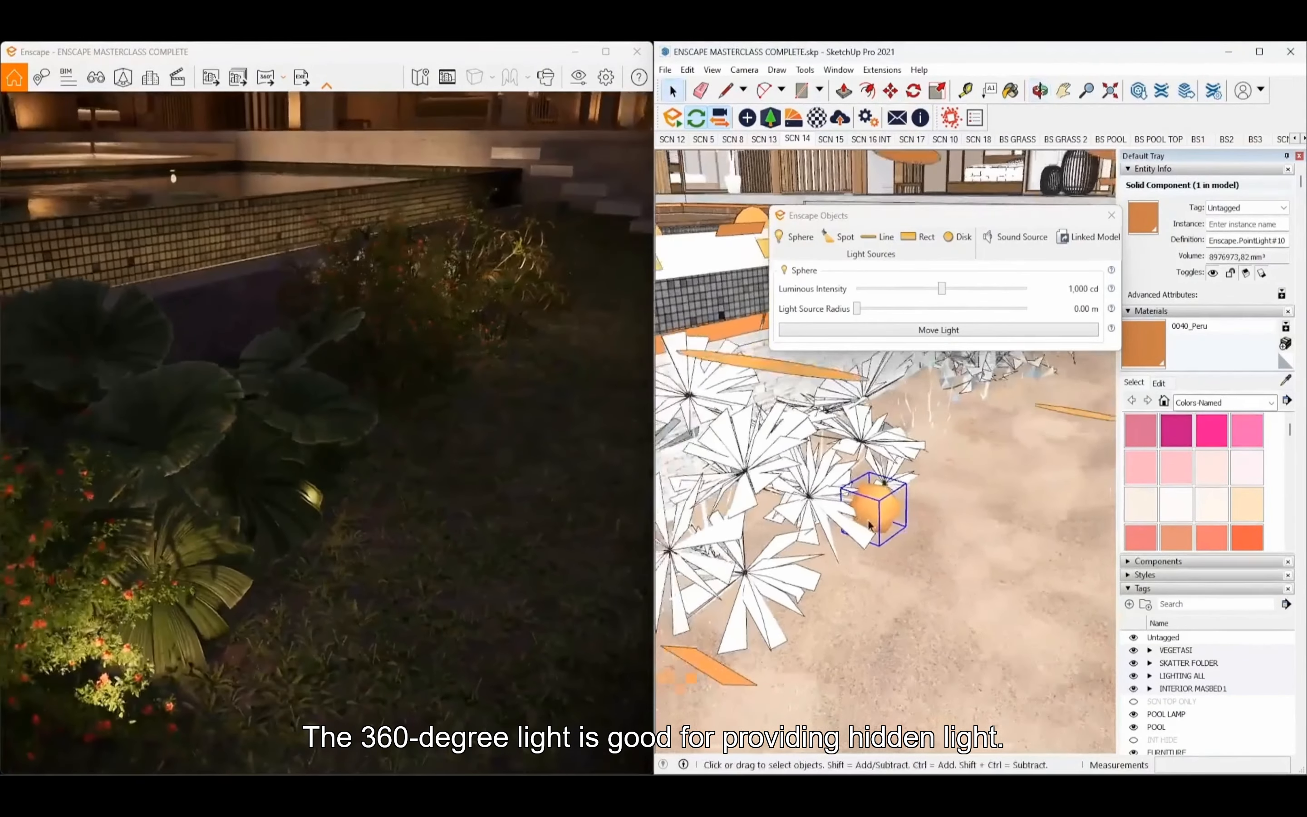
# Step: Raise the sphere light's luminous intensity to about 48,191 cd and view the illuminated bushes in the render
pyautogui.moveTo(869, 526)
pyautogui.mouseDown(button='middle')
pyautogui.moveTo(852, 533)
pyautogui.moveTo(855, 548)
pyautogui.moveTo(776, 529)
pyautogui.moveTo(1029, 558)
pyautogui.moveTo(946, 548)
pyautogui.moveTo(851, 497)
pyautogui.mouseUp(button='middle')
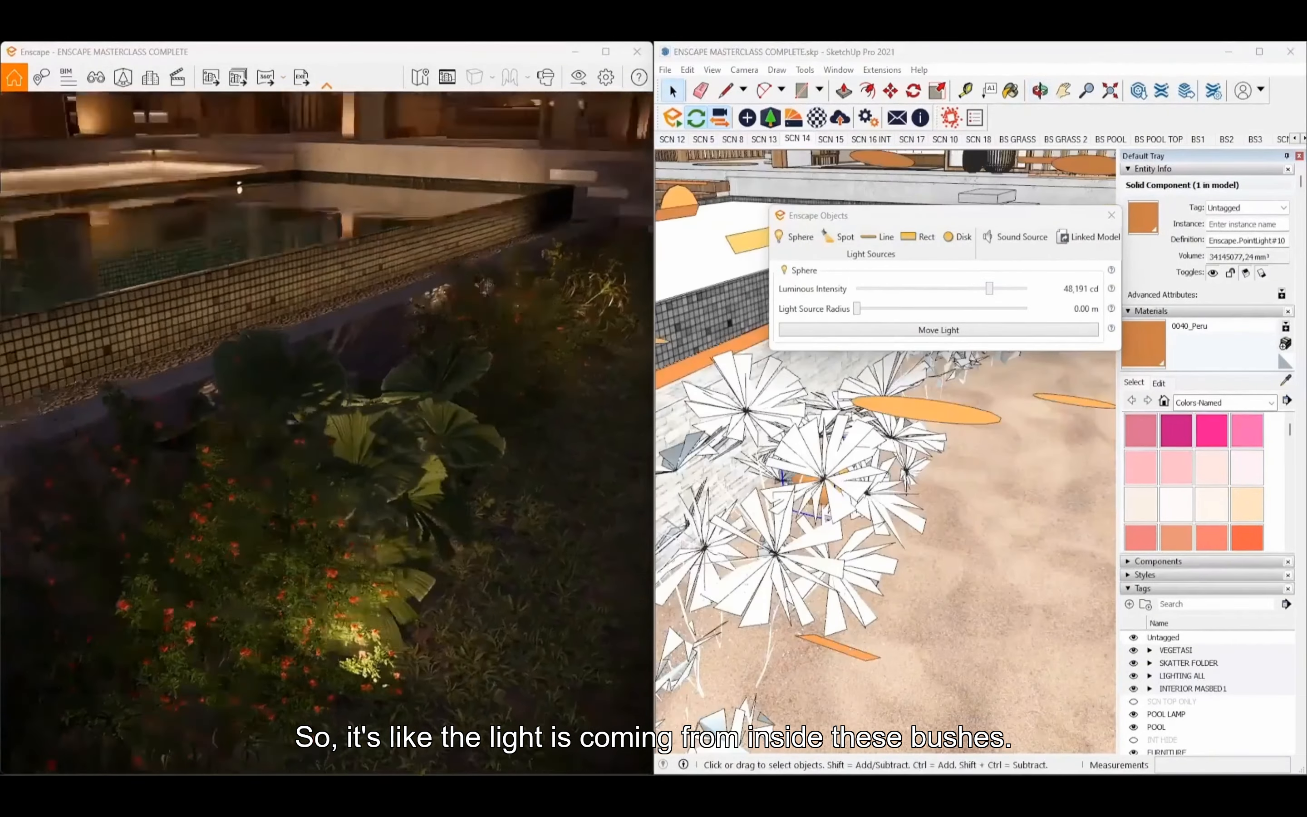
pyautogui.moveTo(410, 459); pyautogui.dragTo(346, 432, button='right')
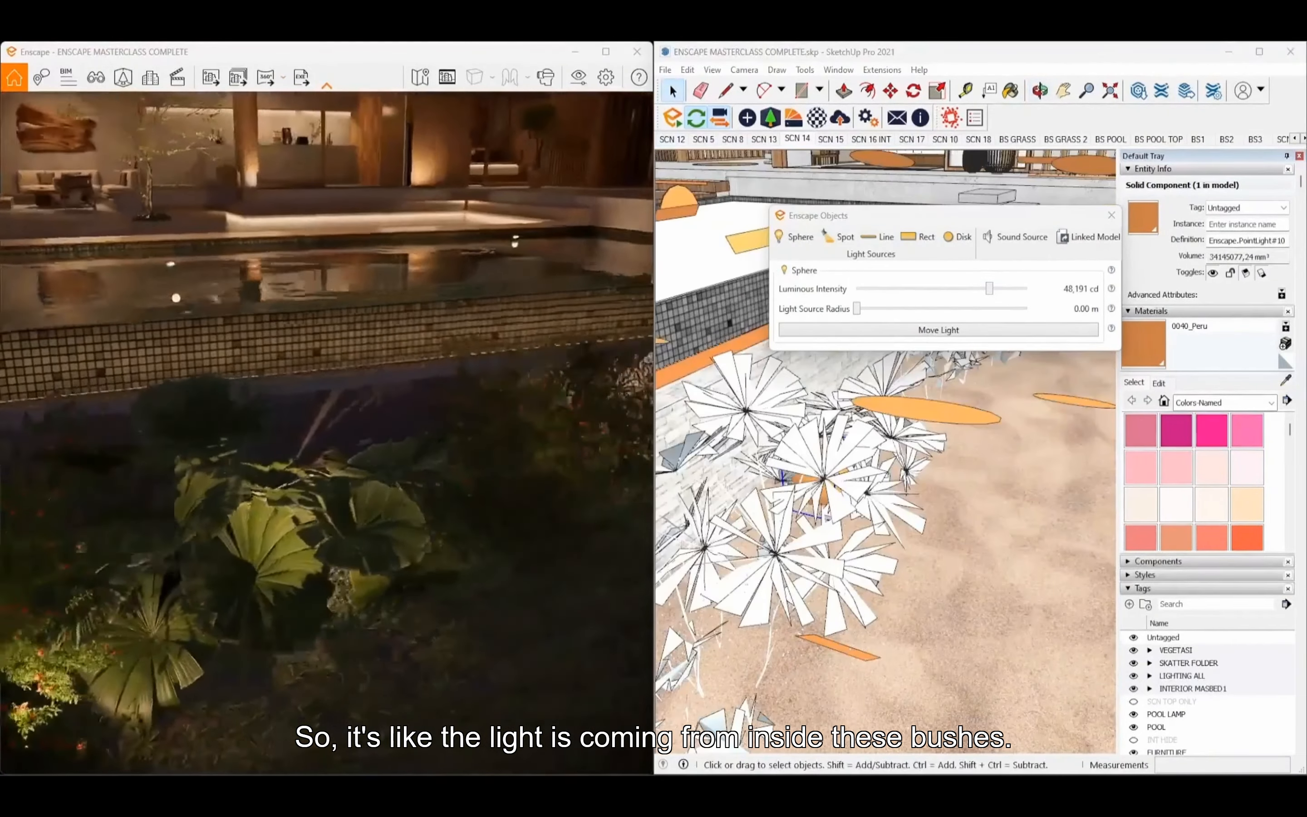
pyautogui.press('s')
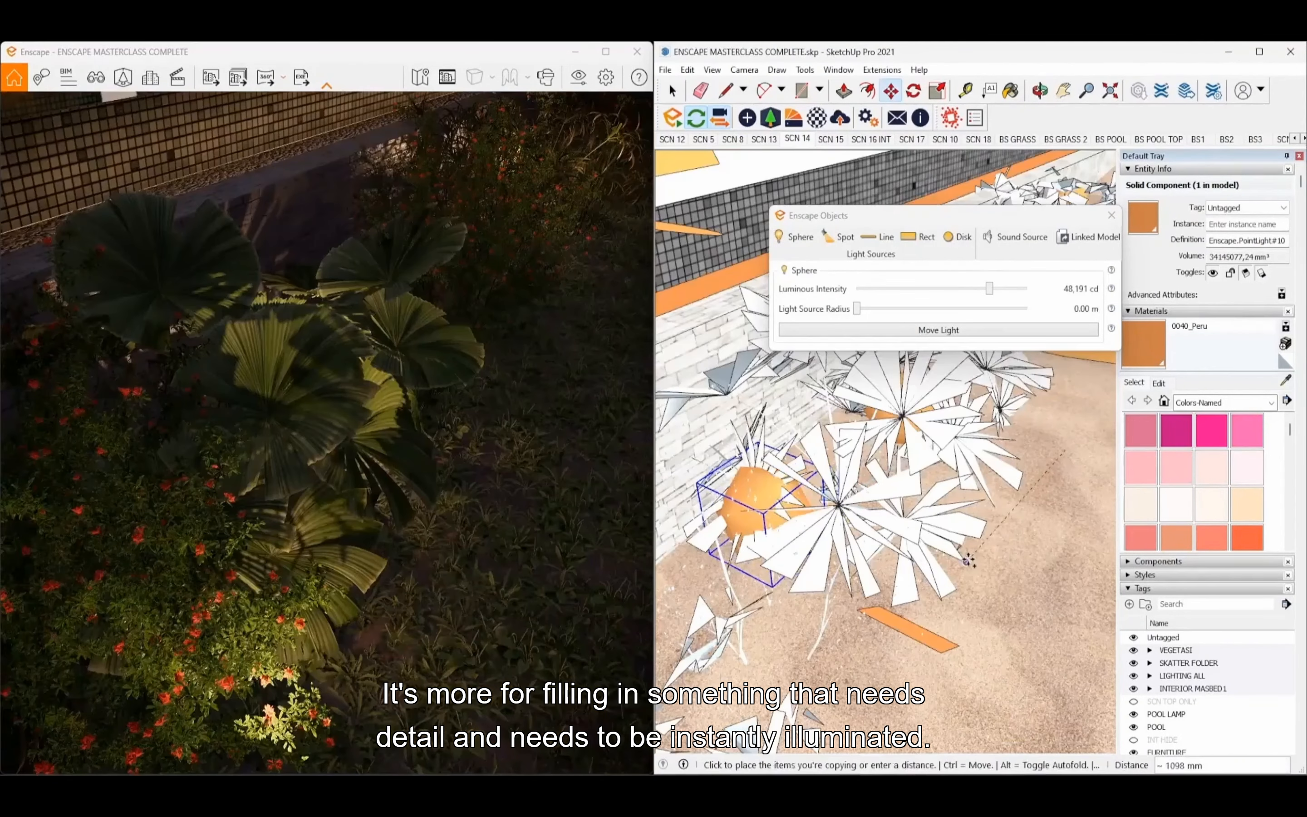
# Step: Place a copy of the sphere light about 1098 mm away among the bushes and view it in the render
pyautogui.click(967, 560)
pyautogui.press('space')
pyautogui.press('s')
pyautogui.moveTo(343, 515); pyautogui.dragTo(406, 516, button='right')
pyautogui.press('s')
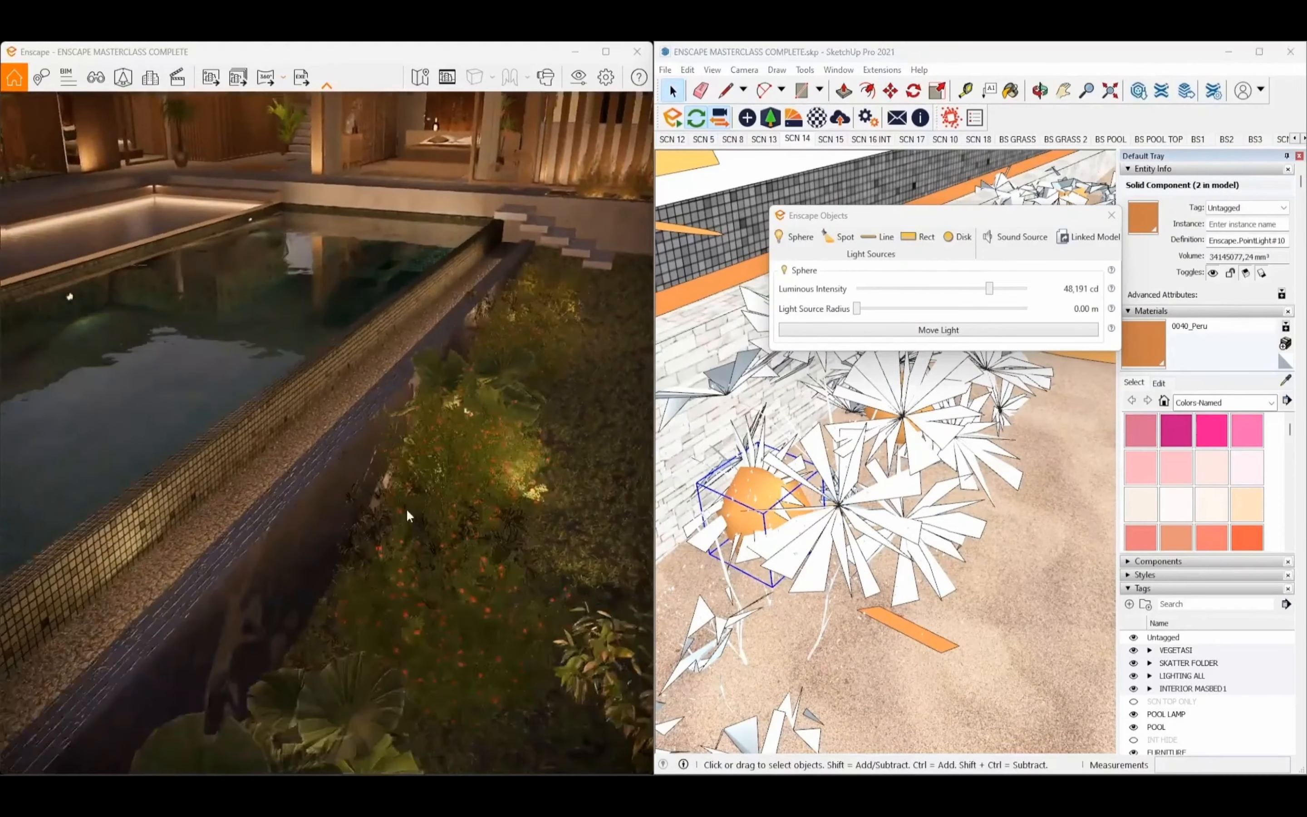
# Step: Move the selected sphere light from the bushes to the house interior
pyautogui.moveTo(760, 512); pyautogui.dragTo(782, 542, button='middle')
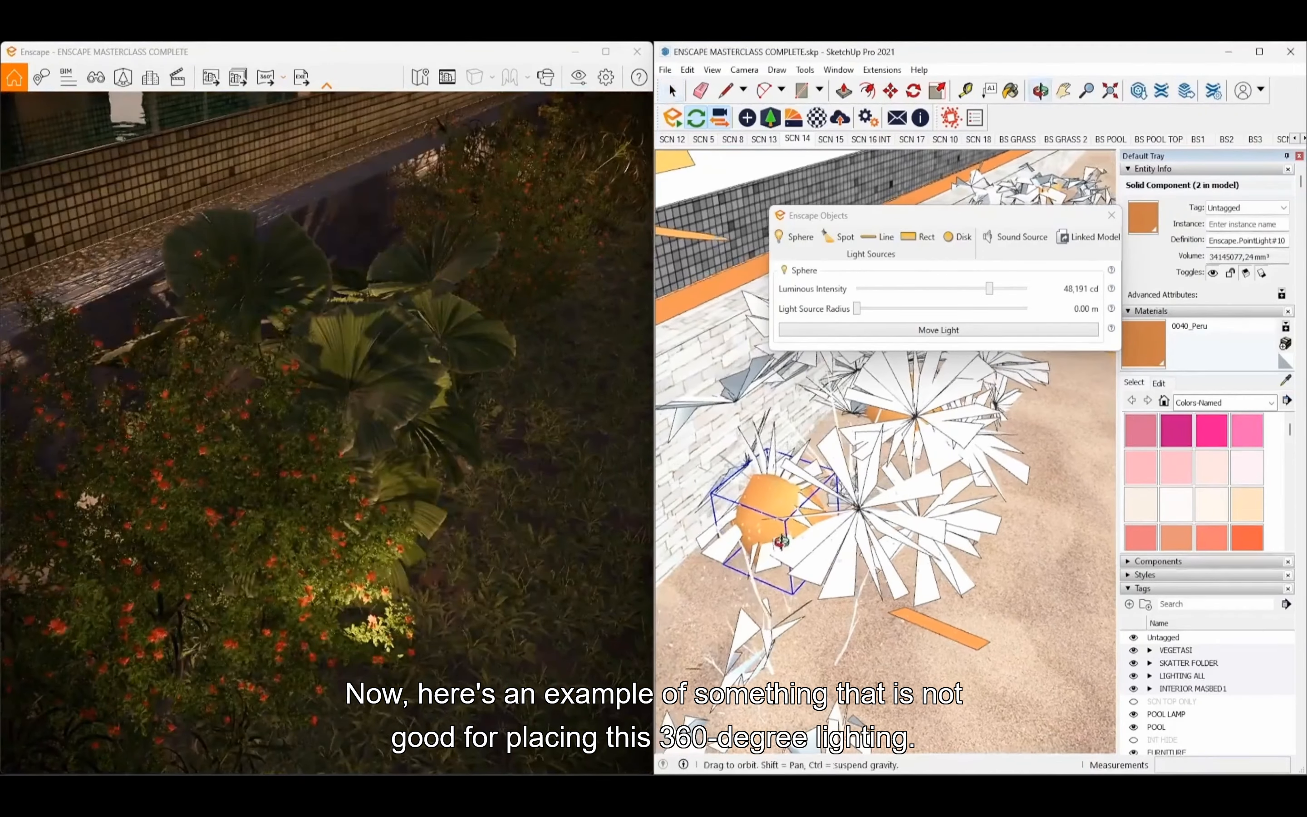
pyautogui.press('m')
pyautogui.click(777, 587)
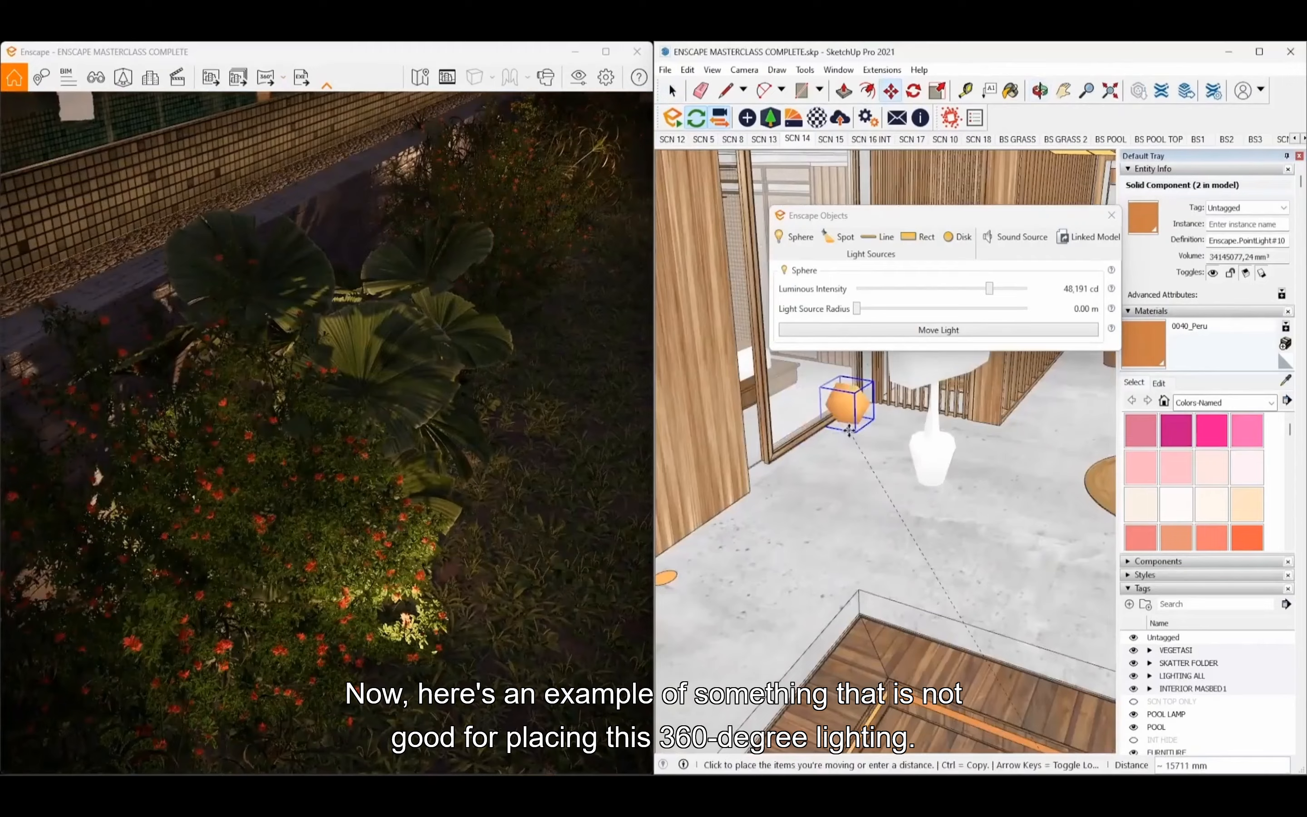
pyautogui.scroll(2, 849, 429)
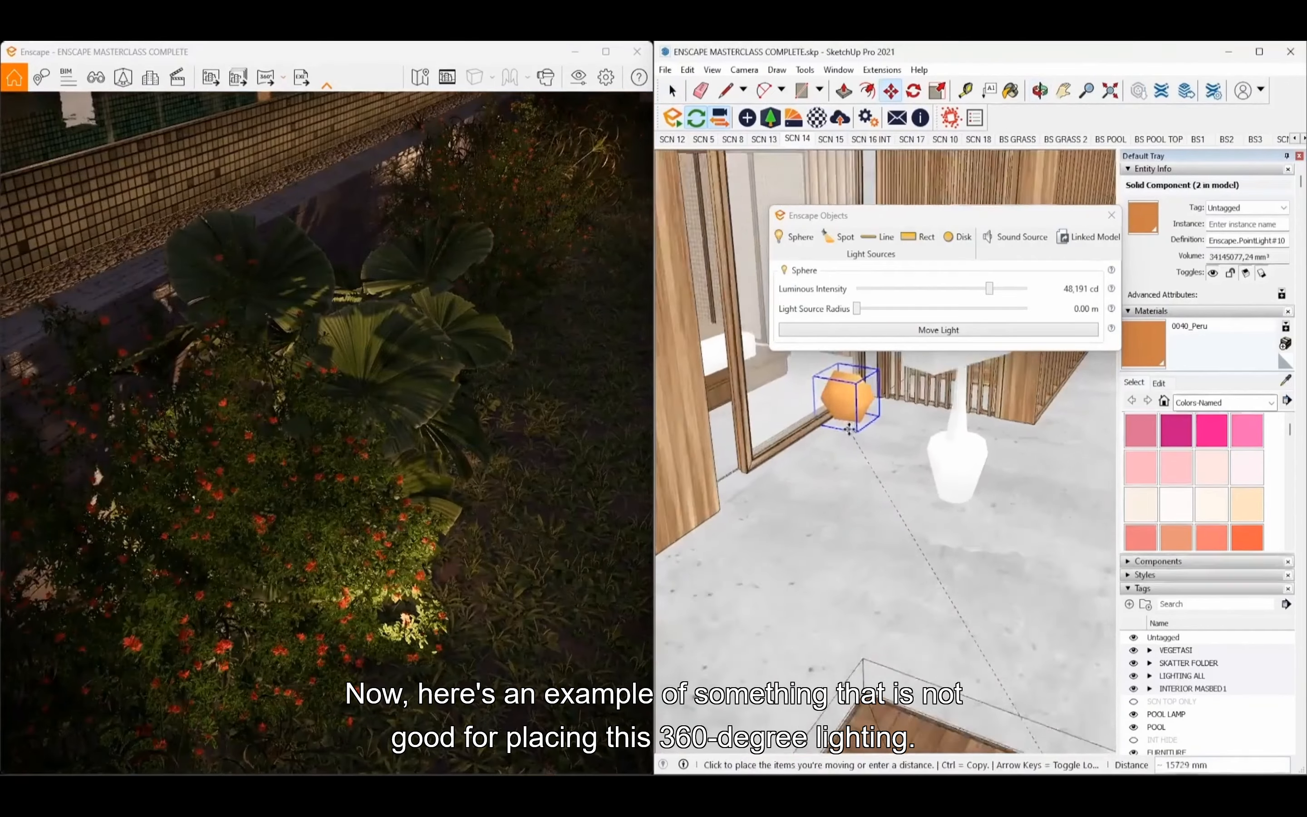
pyautogui.click(849, 486)
pyautogui.scroll(1, 850, 486)
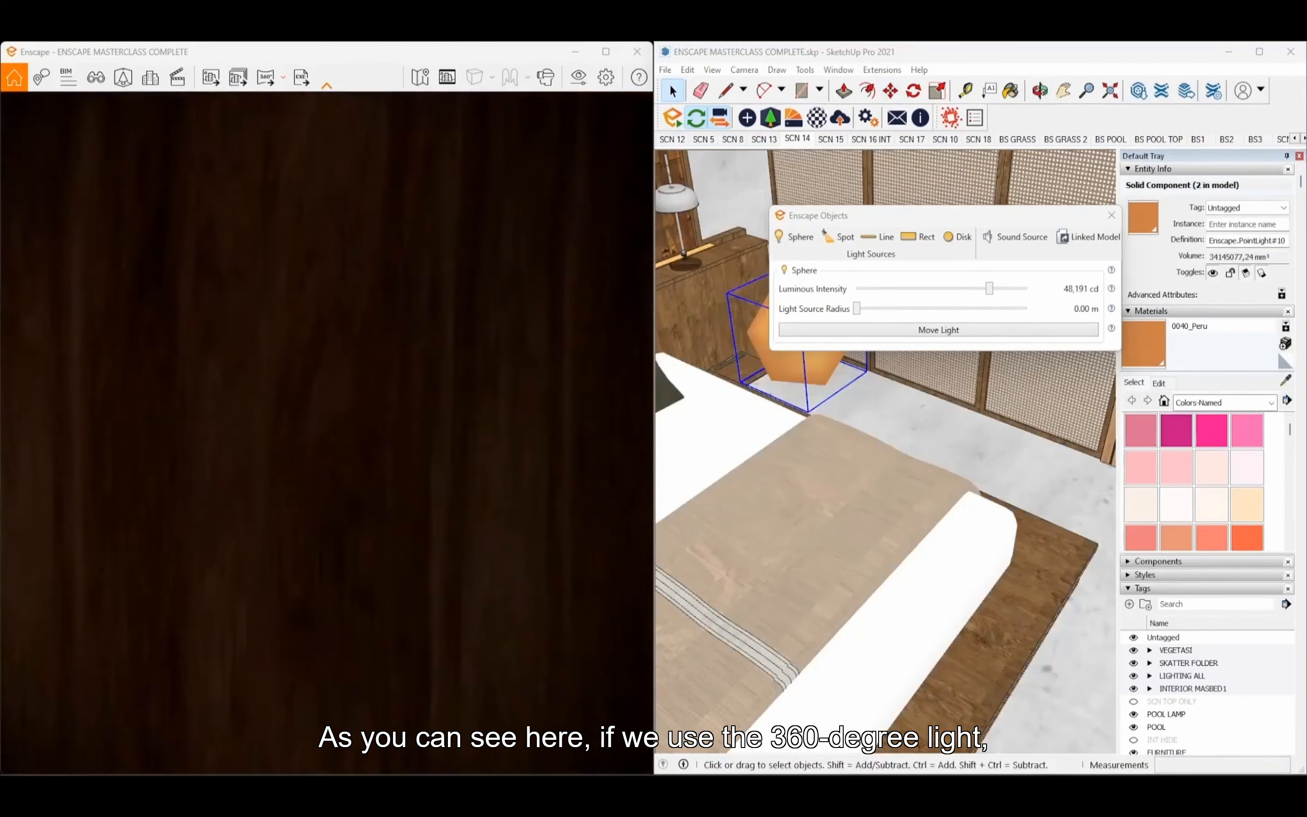
# Step: Move the sphere light up near the bedroom ceiling and set its luminous intensity to 1,000,000 cd
pyautogui.moveTo(540, 403); pyautogui.dragTo(408, 403, button='right')
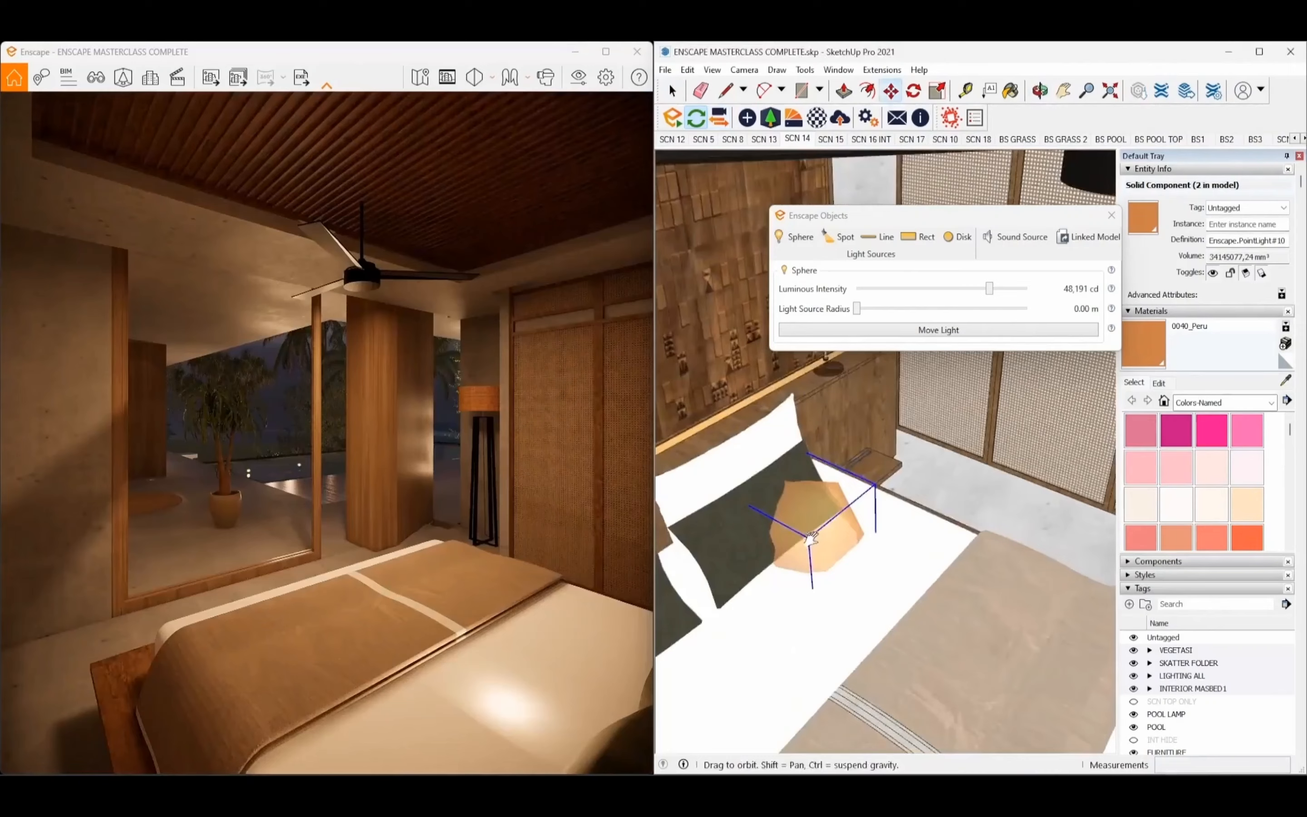
pyautogui.moveTo(853, 540)
pyautogui.mouseDown(button='middle')
pyautogui.moveTo(897, 481)
pyautogui.moveTo(808, 516)
pyautogui.moveTo(824, 511)
pyautogui.mouseUp(button='middle')
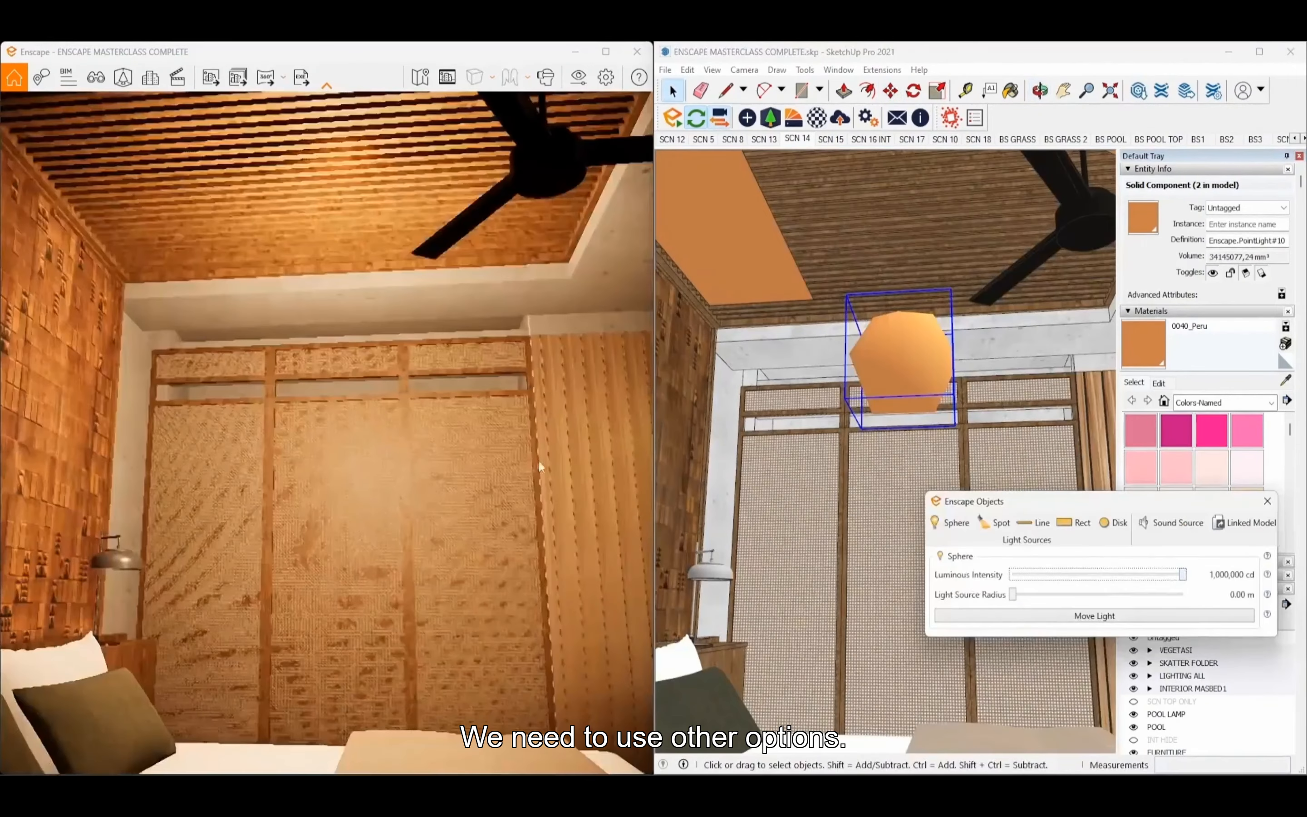
pyautogui.moveTo(1080, 574); pyautogui.dragTo(1182, 574)
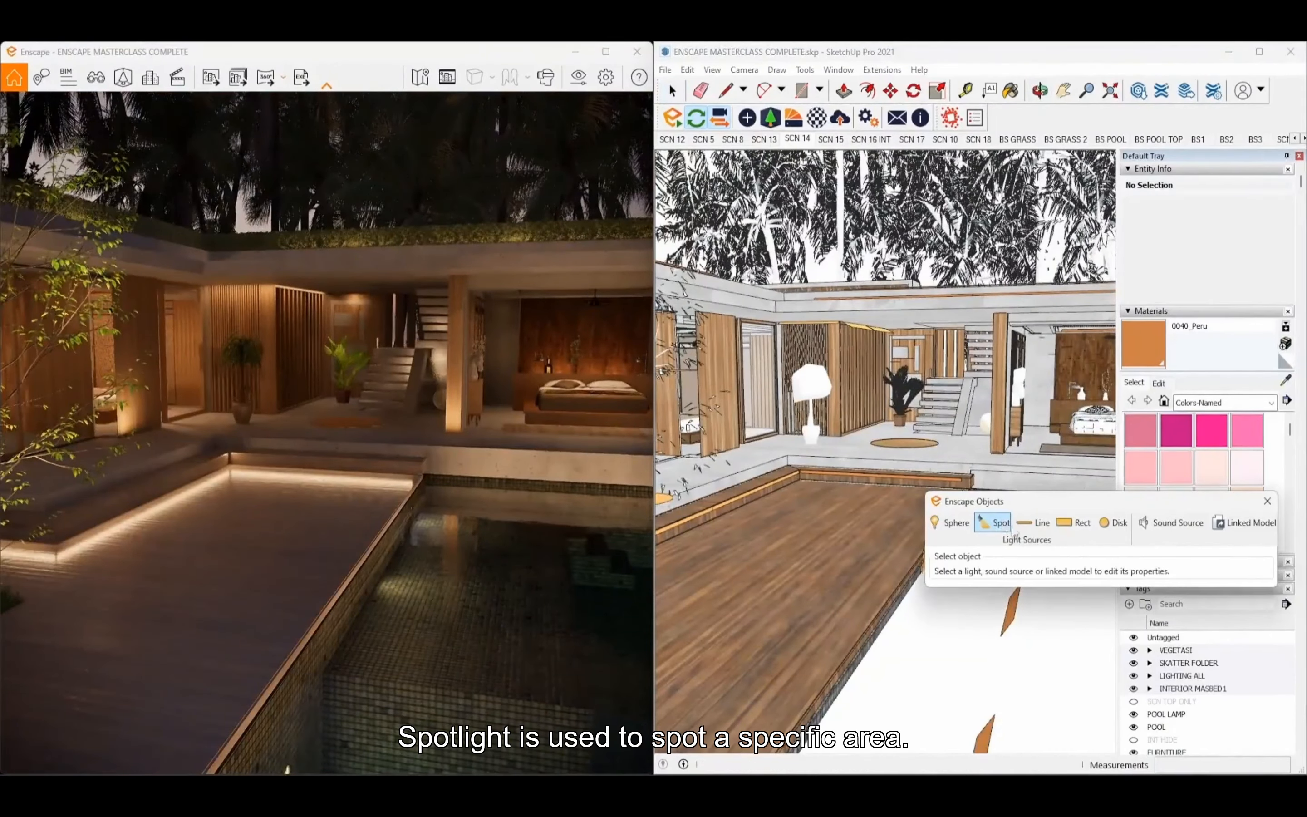
# Step: Place a downward-facing spotlight near the upper end of the wooden partition wall beside the bedroom
pyautogui.moveTo(968, 417)
pyautogui.mouseDown(button='middle')
pyautogui.moveTo(901, 427)
pyautogui.moveTo(953, 446)
pyautogui.mouseUp(button='middle')
pyautogui.scroll(5, 987, 438)
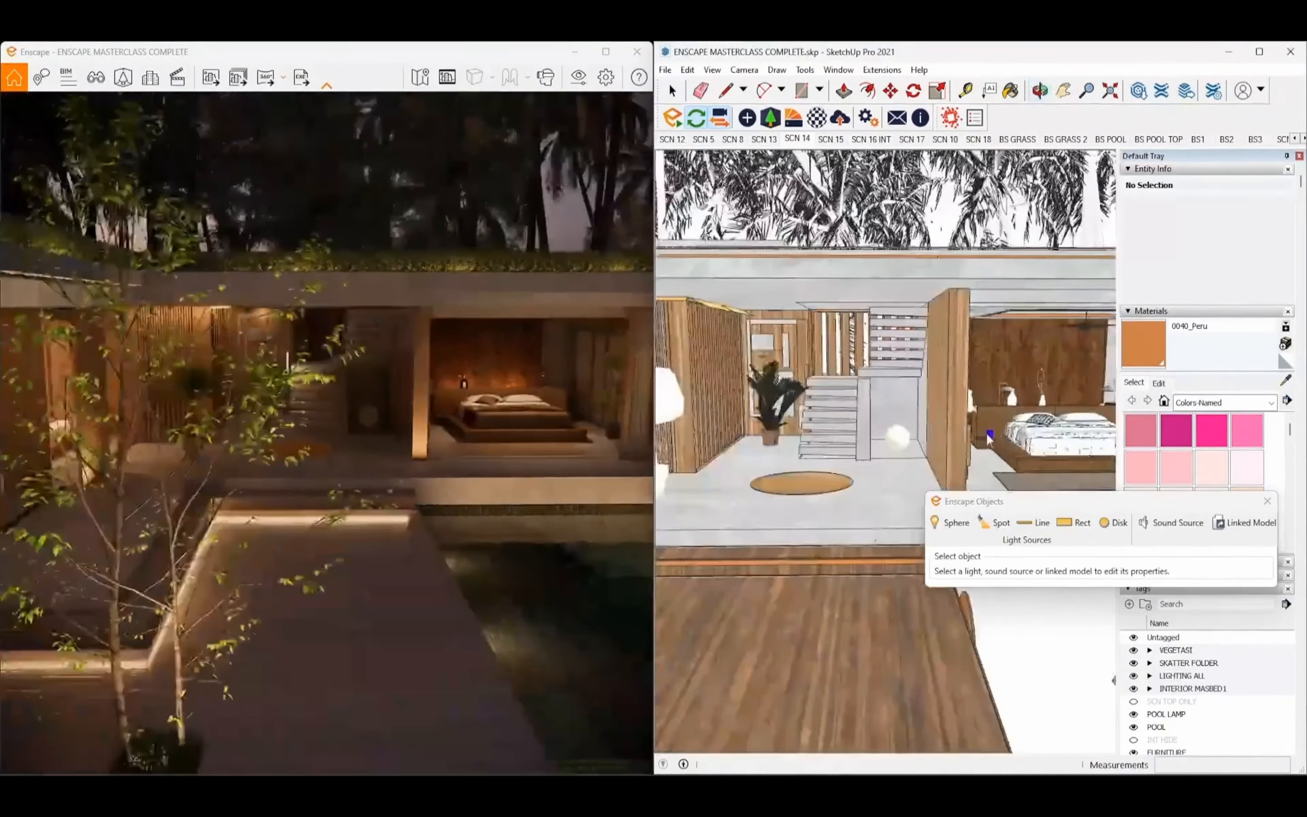
pyautogui.click(957, 276)
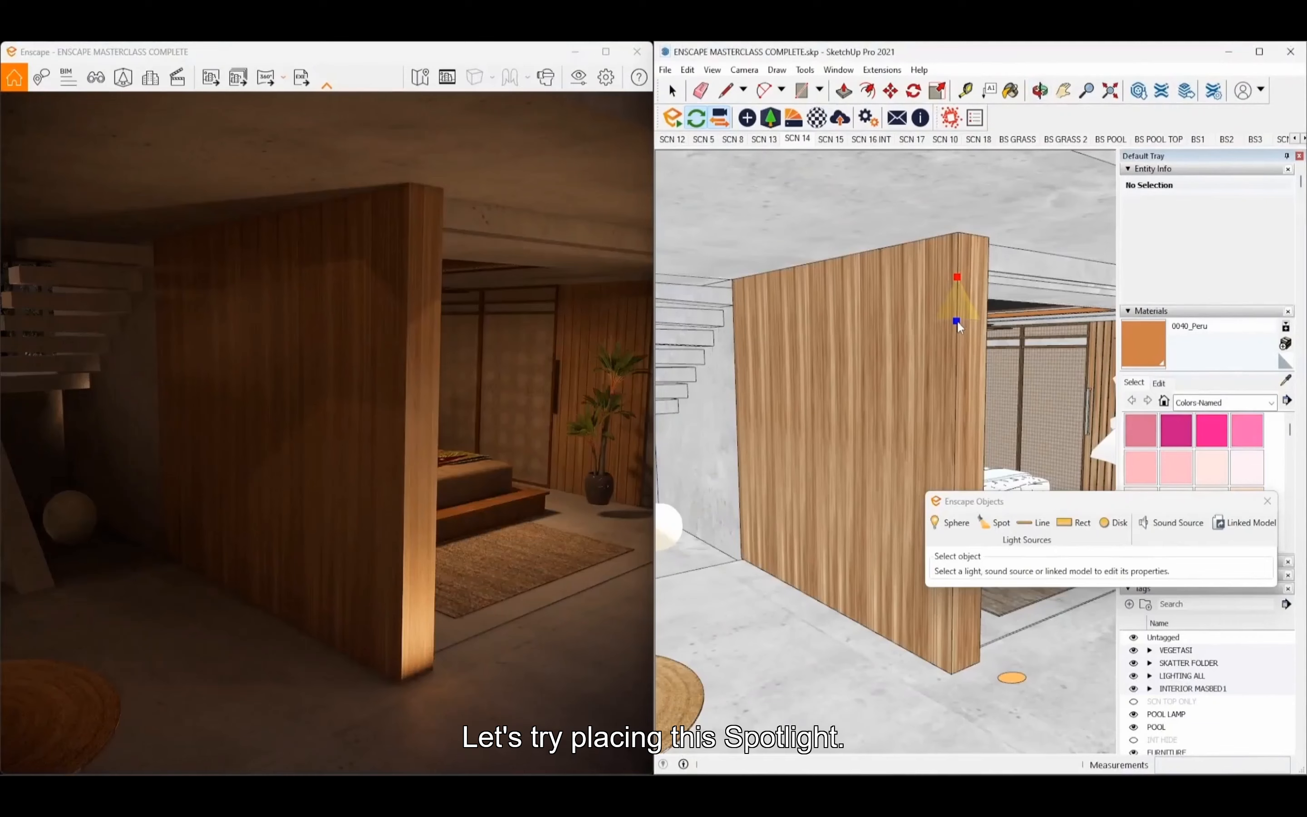
pyautogui.click(965, 408)
# Step: Move the spotlight along the wooden partition, away from the wall's outer end
pyautogui.moveTo(966, 409)
pyautogui.mouseDown(button='middle')
pyautogui.moveTo(971, 426)
pyautogui.moveTo(867, 409)
pyautogui.moveTo(889, 410)
pyautogui.moveTo(944, 354)
pyautogui.mouseUp(button='middle')
pyautogui.scroll(1, 944, 354)
pyautogui.press('m')
pyautogui.click(938, 345)
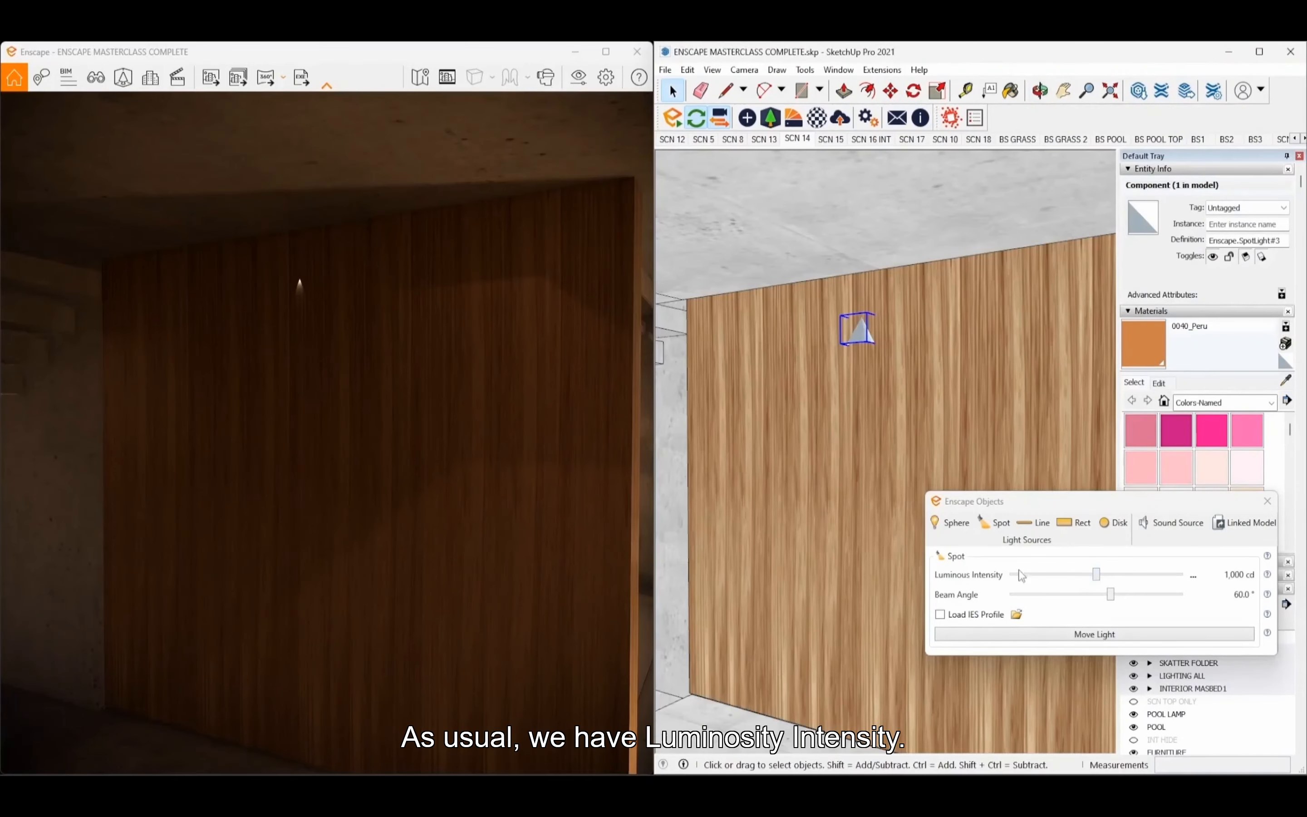
# Step: Set the spotlight's luminous intensity to about 416,097 cd and widen its beam angle to 90°
pyautogui.moveTo(1096, 575); pyautogui.dragTo(1175, 576)
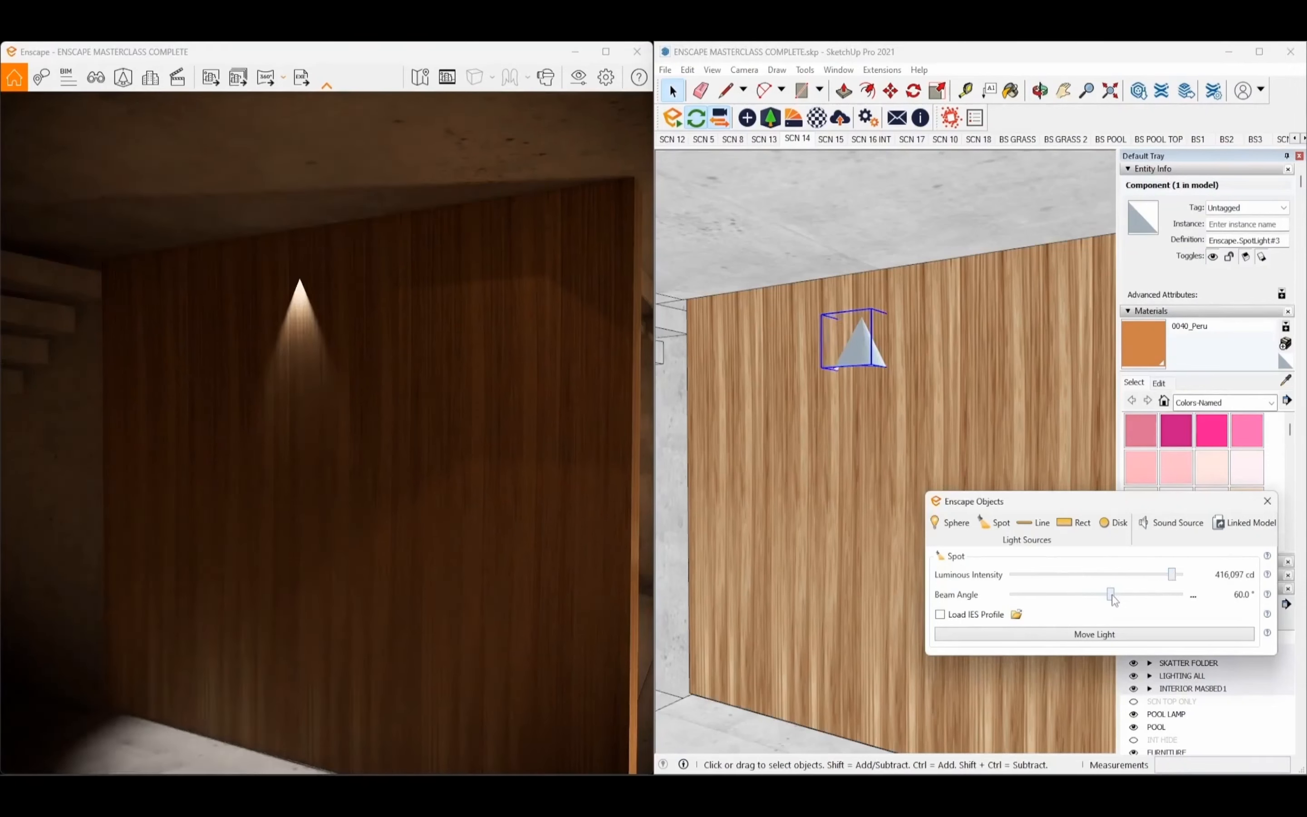
pyautogui.moveTo(1111, 596); pyautogui.dragTo(1185, 601)
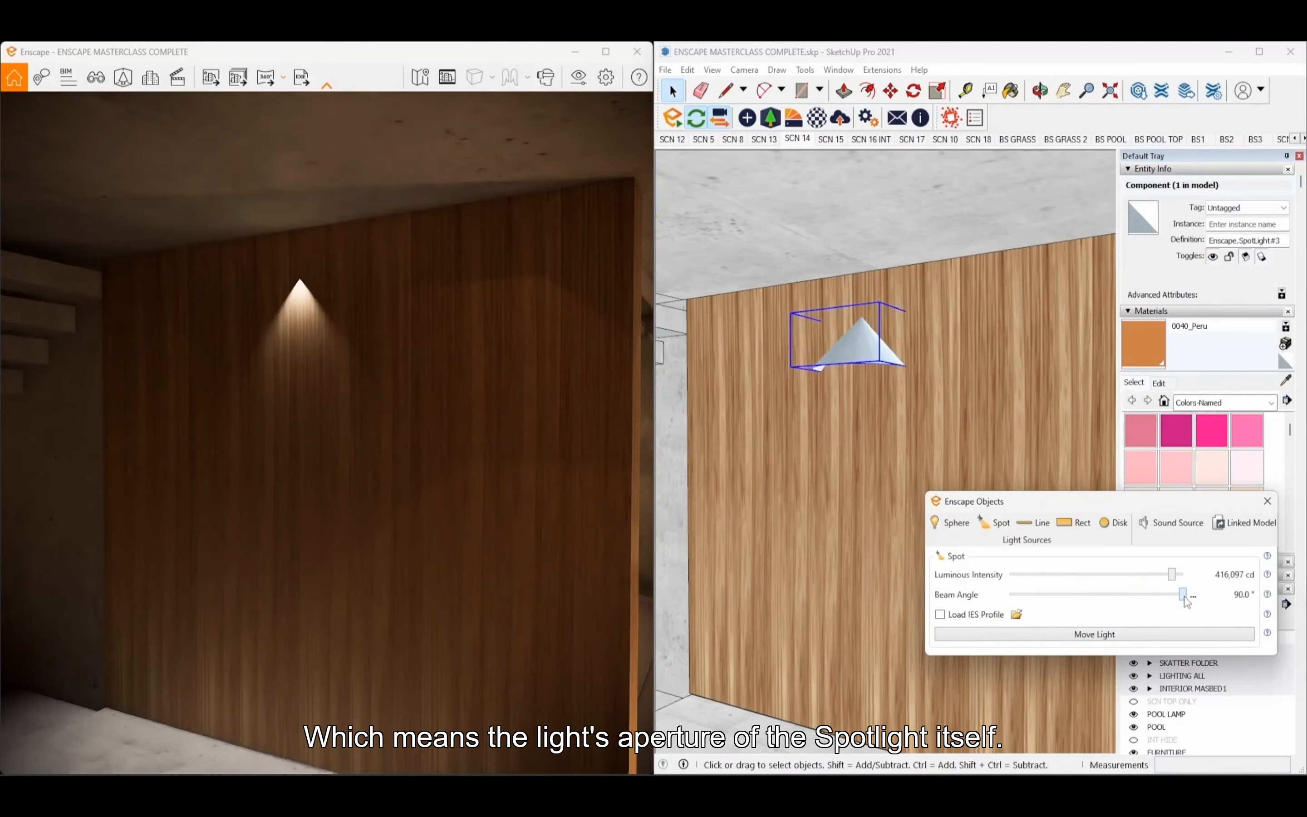
# Step: Move the spotlight out in front of the wooden wall and set its beam angle to 68.3°
pyautogui.moveTo(885, 367)
pyautogui.mouseDown(button='middle')
pyautogui.moveTo(879, 343)
pyautogui.moveTo(886, 380)
pyautogui.mouseUp(button='middle')
pyautogui.scroll(-2, 934, 240)
pyautogui.press('m')
pyautogui.moveTo(1182, 594); pyautogui.dragTo(1130, 594)
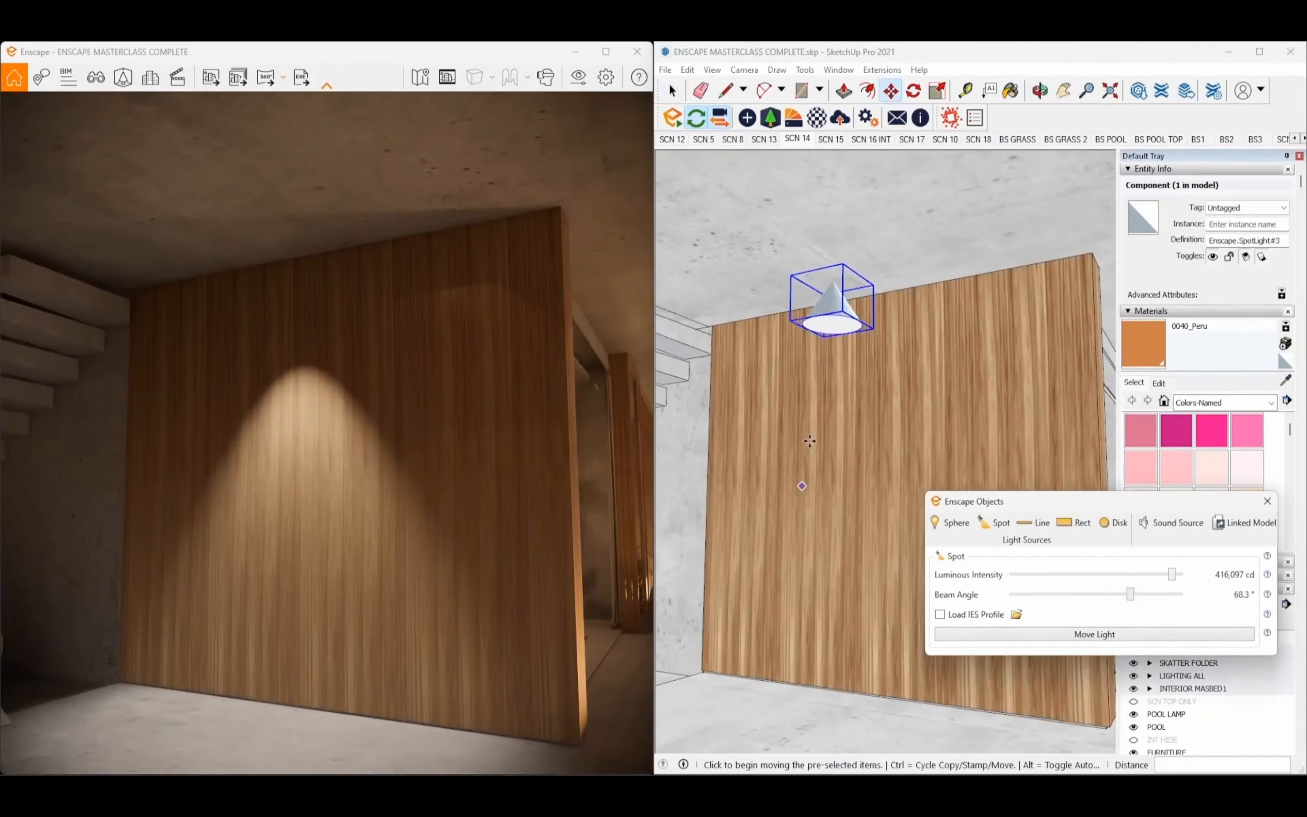
pyautogui.moveTo(855, 345); pyautogui.dragTo(864, 334, button='middle')
pyautogui.press('space')
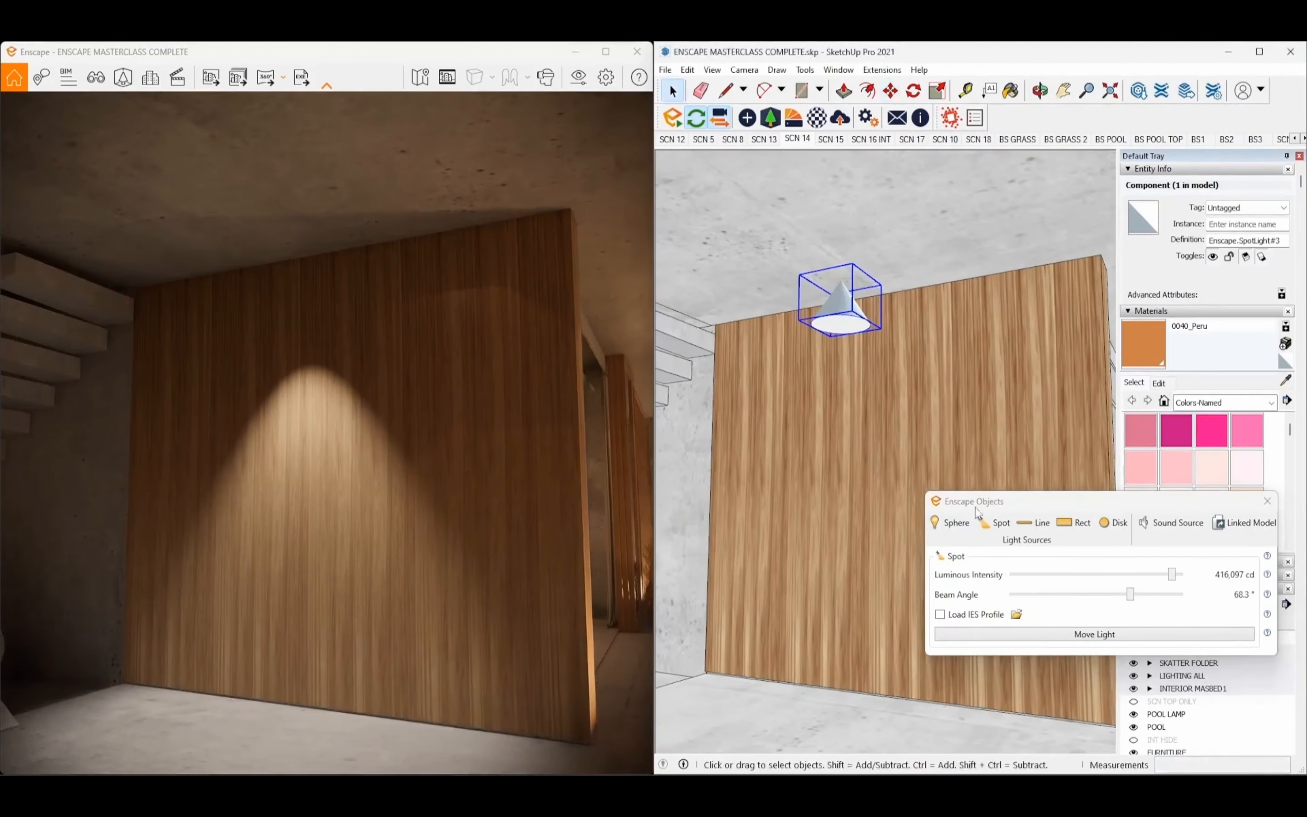
pyautogui.moveTo(976, 510); pyautogui.dragTo(940, 484)
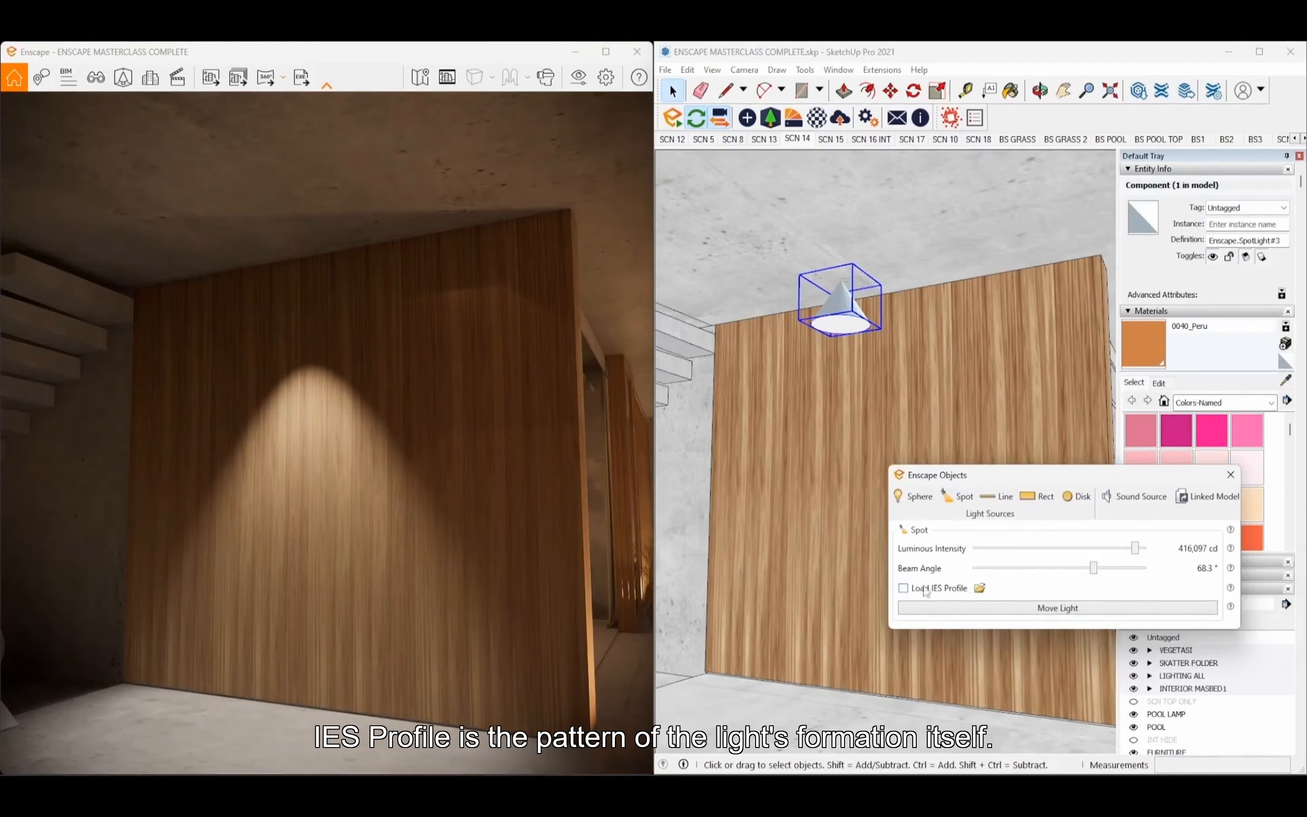
pyautogui.moveTo(854, 307); pyautogui.dragTo(826, 303, button='middle')
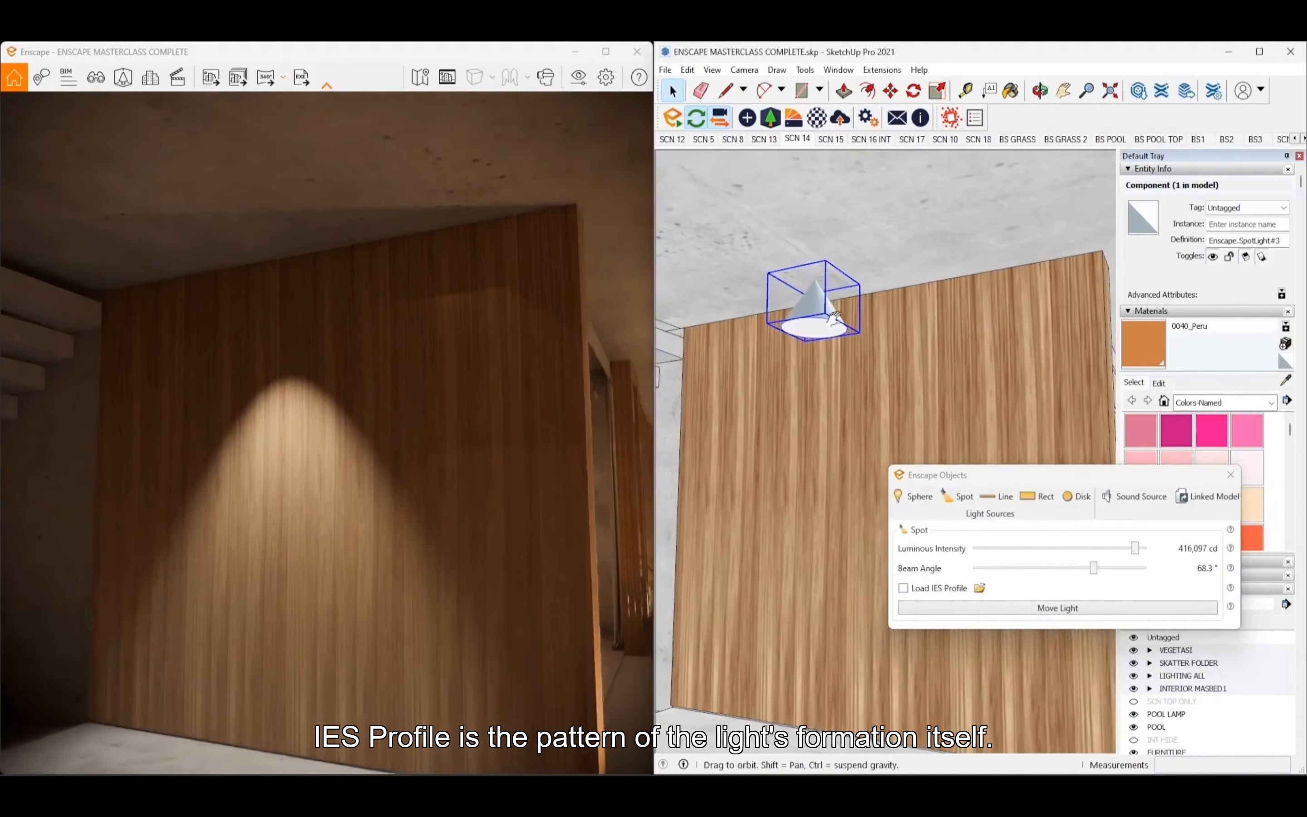
pyautogui.keyDown('shift'); pyautogui.moveTo(775, 342); pyautogui.dragTo(773, 329, button='middle'); pyautogui.keyUp('shift')
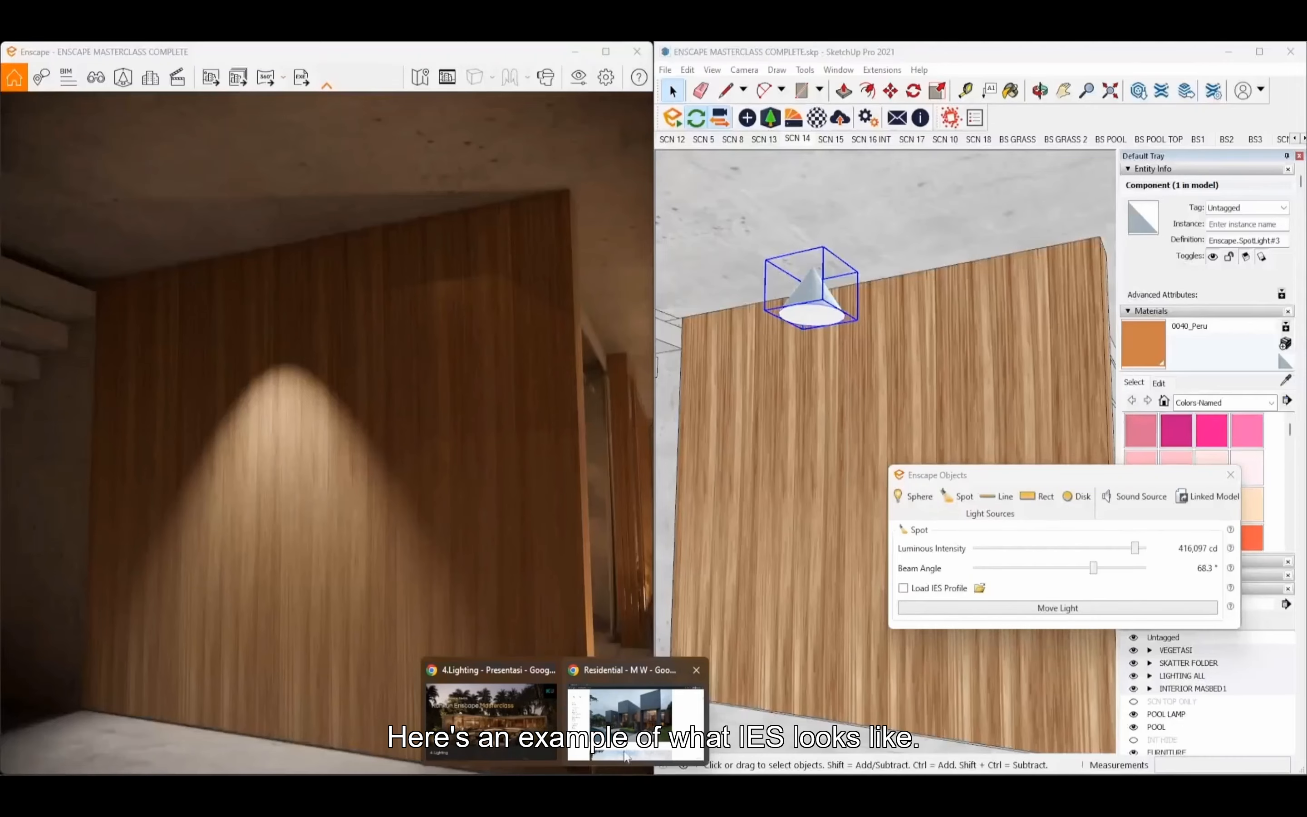
# Step: Switch to the browser and examine IES light patterns in the image results, enlarging the LeoMoon Studios IES Lights Pack image
pyautogui.click(624, 756)
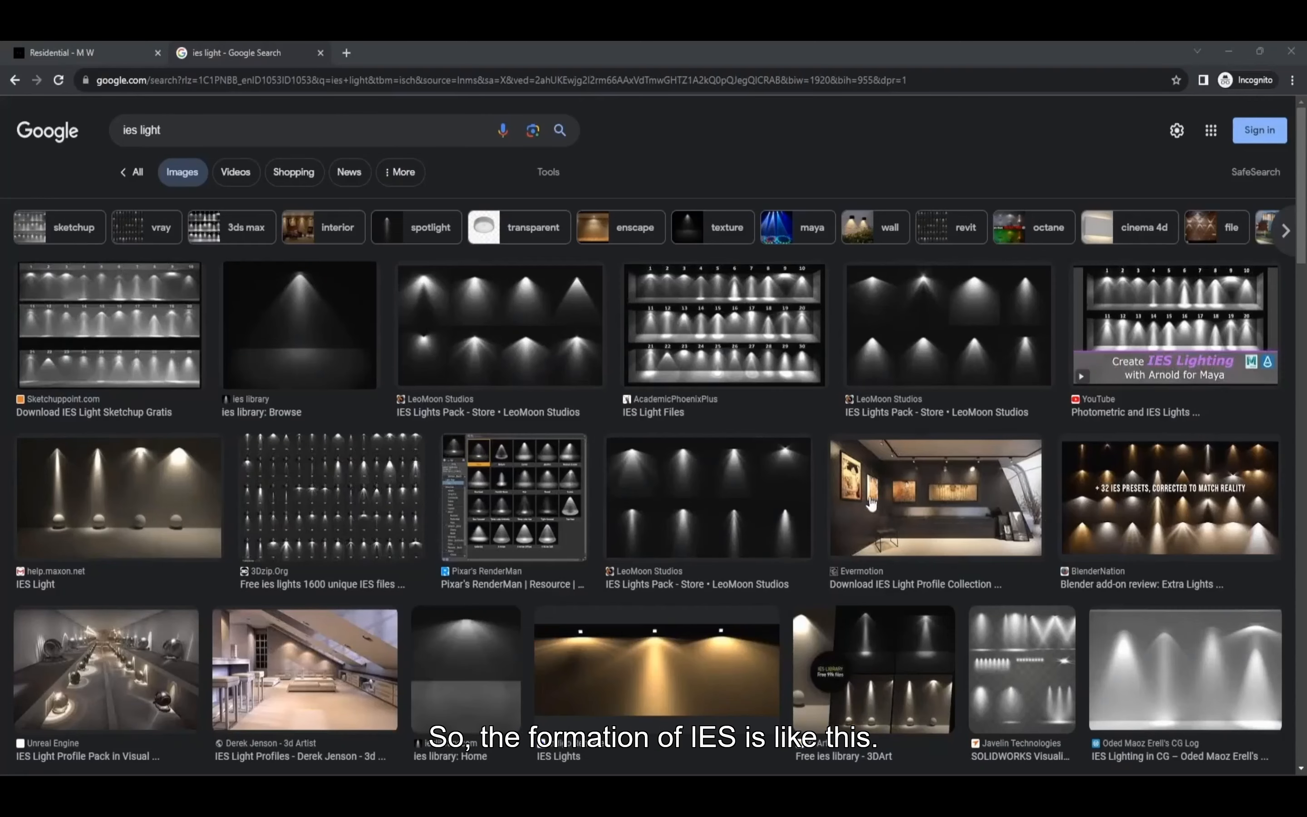
pyautogui.click(508, 305)
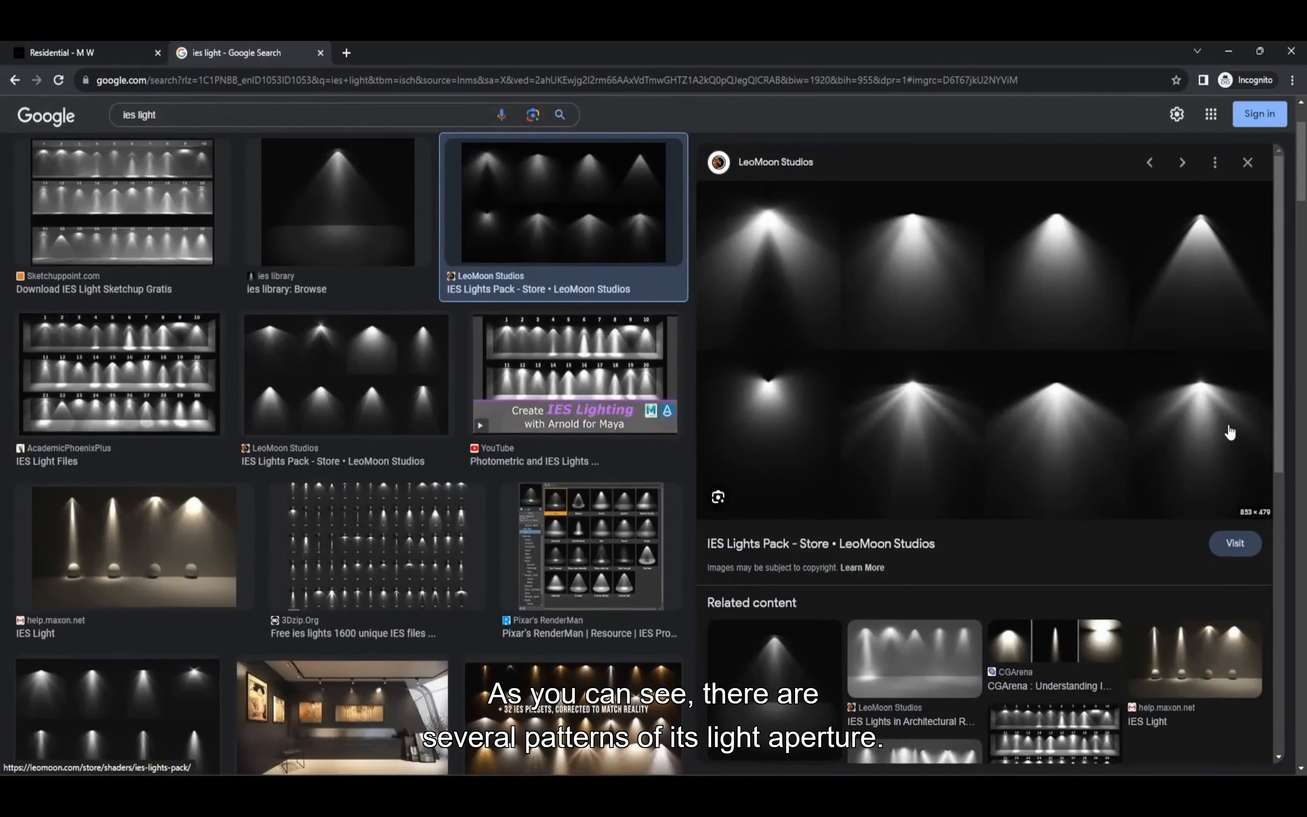
pyautogui.scroll(-3, 1026, 424)
pyautogui.scroll(3, 1054, 435)
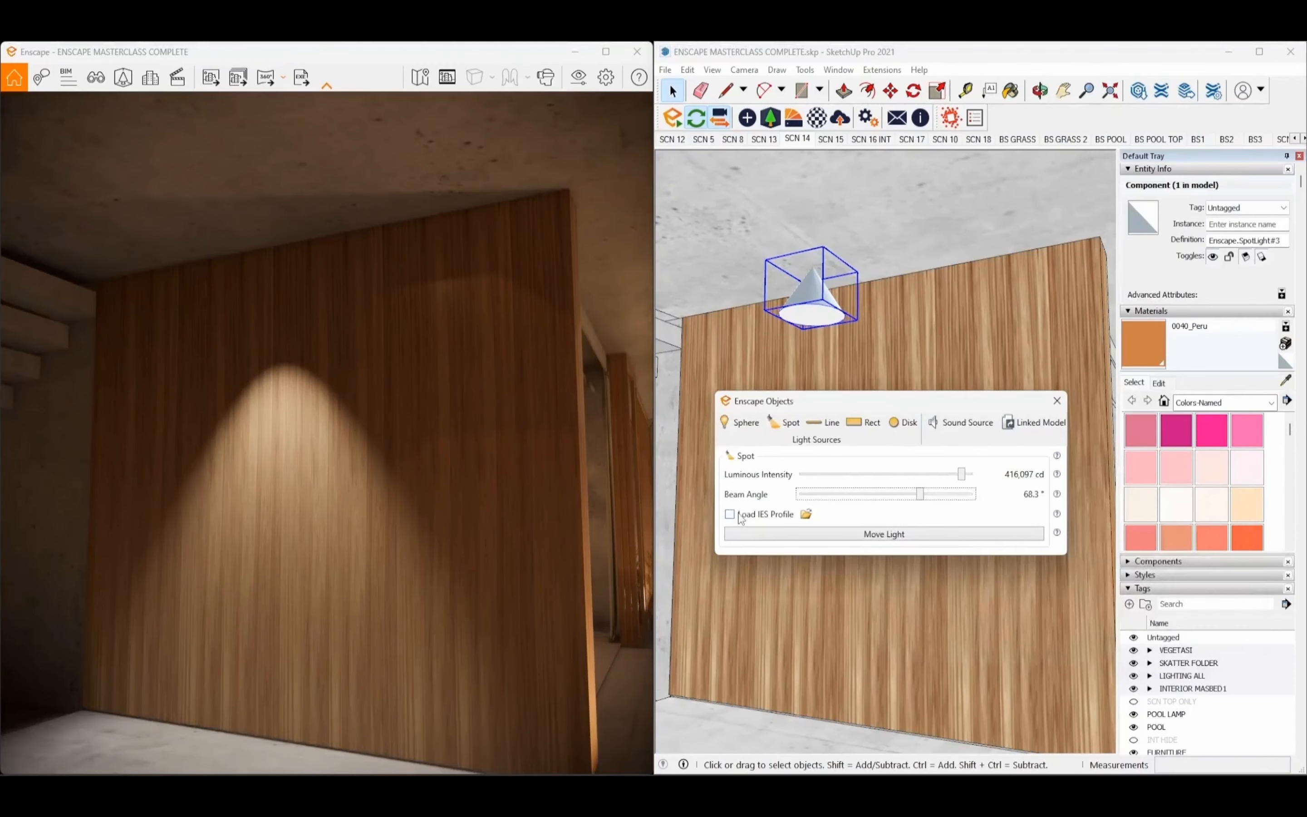
# Step: Load the IES profile file 5.IES for the spotlight on the wooden wall
pyautogui.click(738, 516)
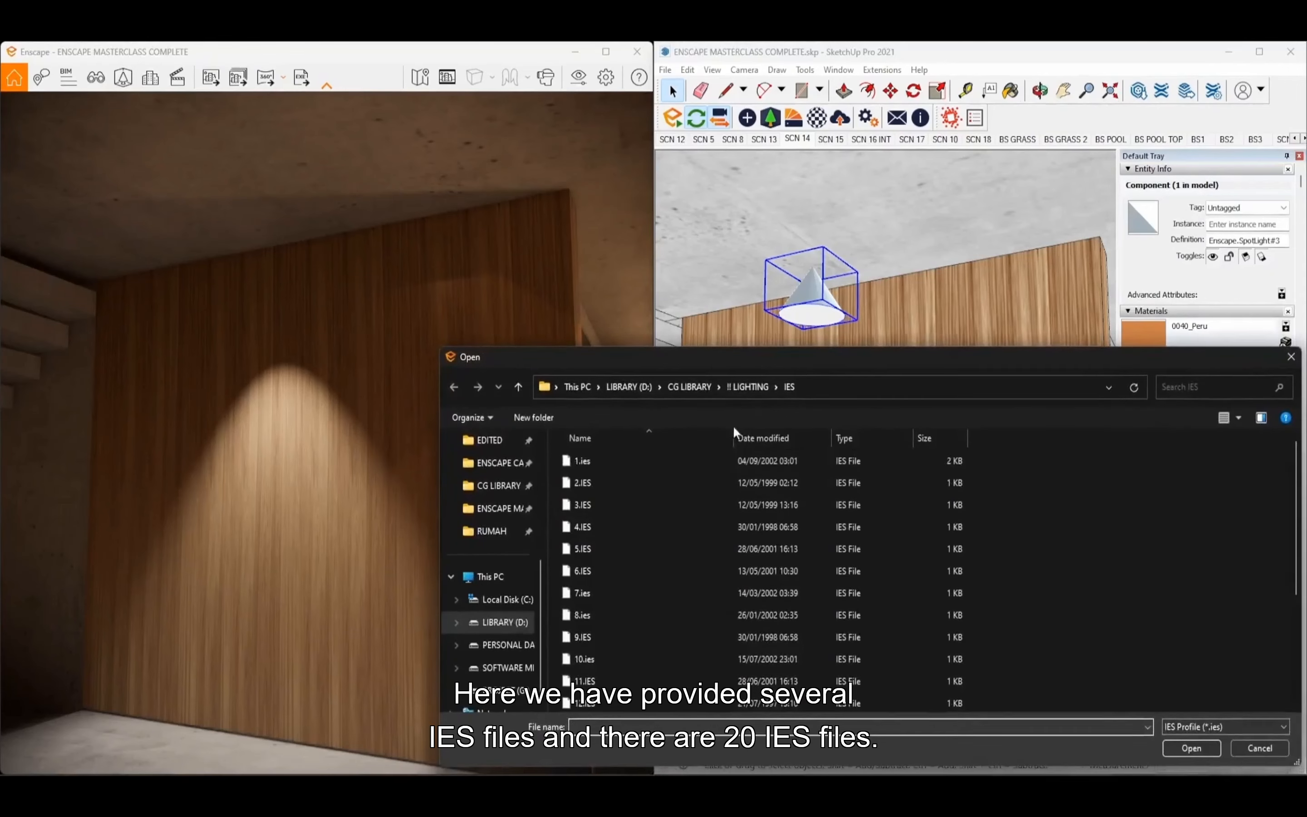
pyautogui.moveTo(832, 368); pyautogui.dragTo(616, 269)
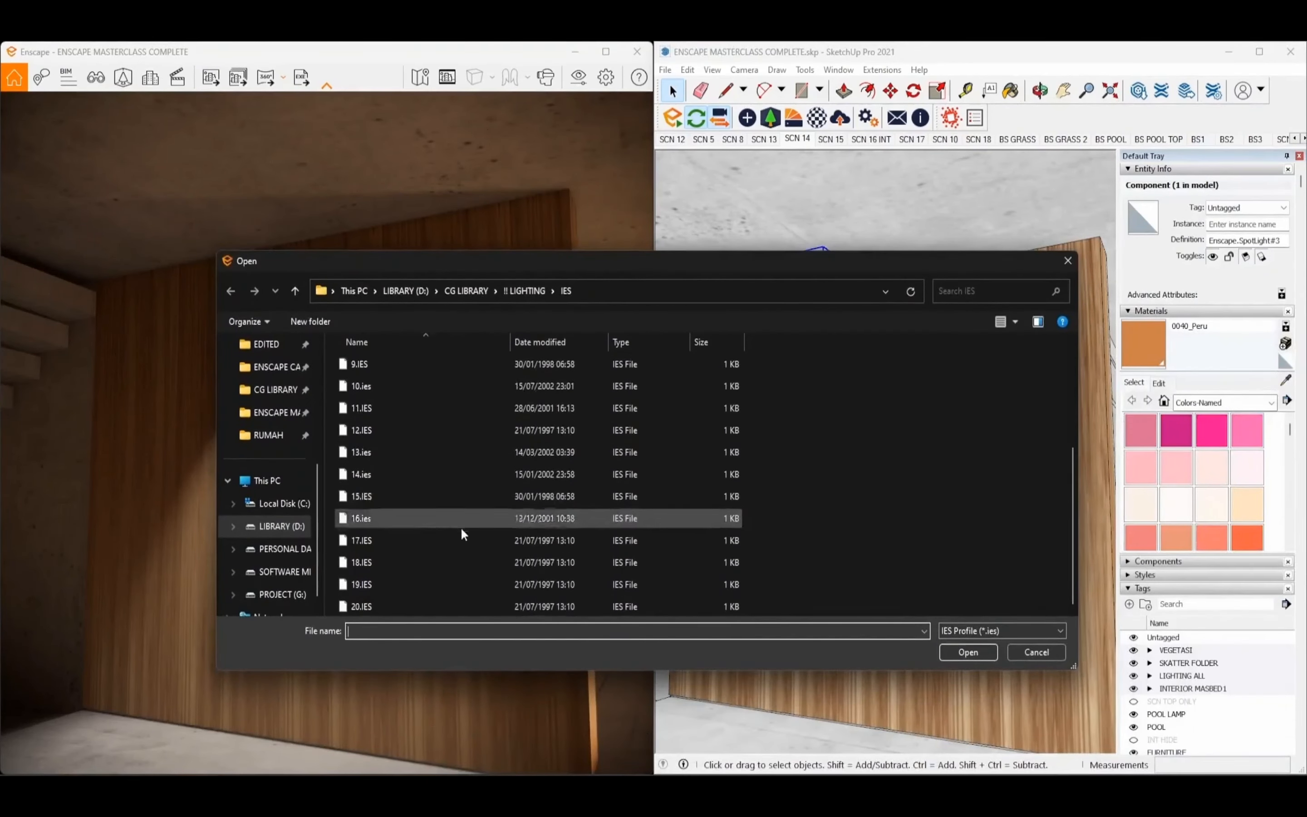
pyautogui.click(409, 453)
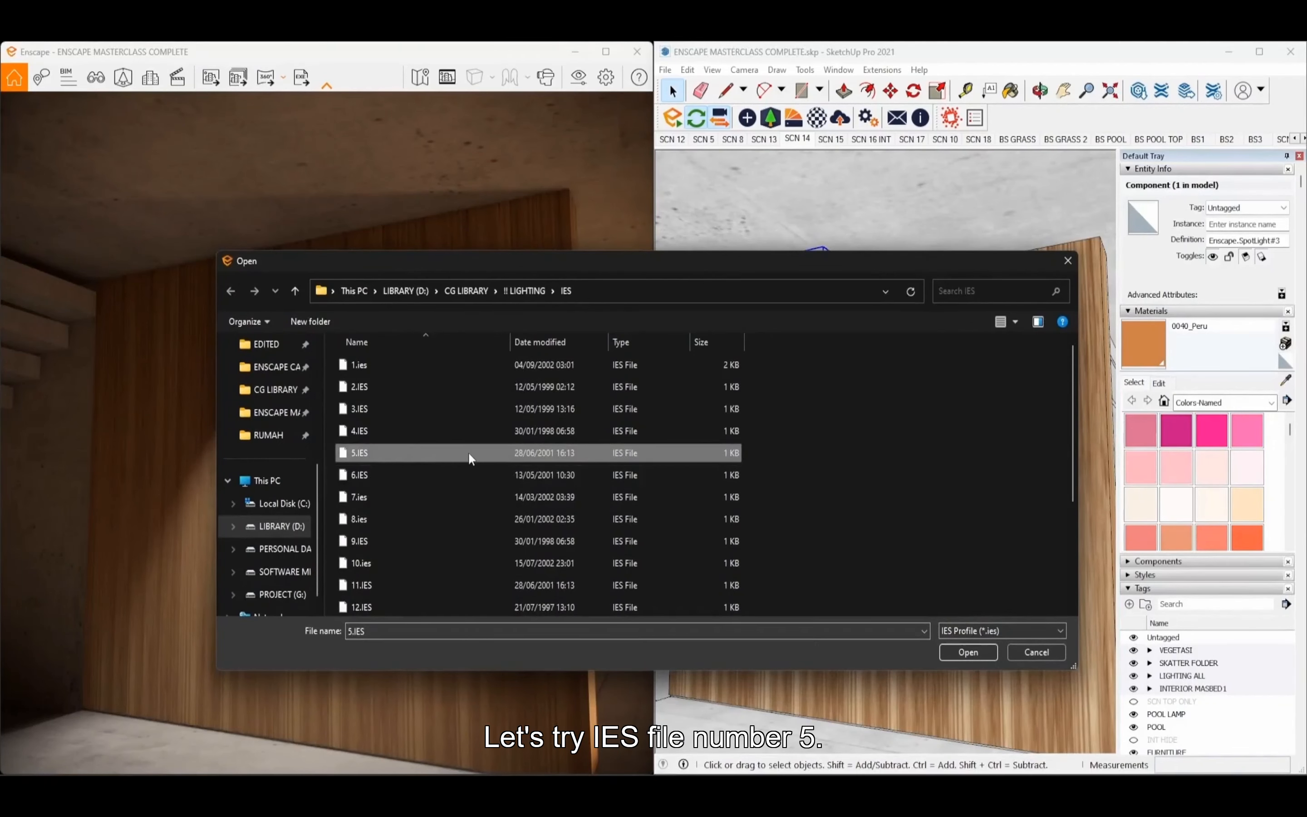
pyautogui.doubleClick(468, 453)
pyautogui.scroll(-2, 398, 476)
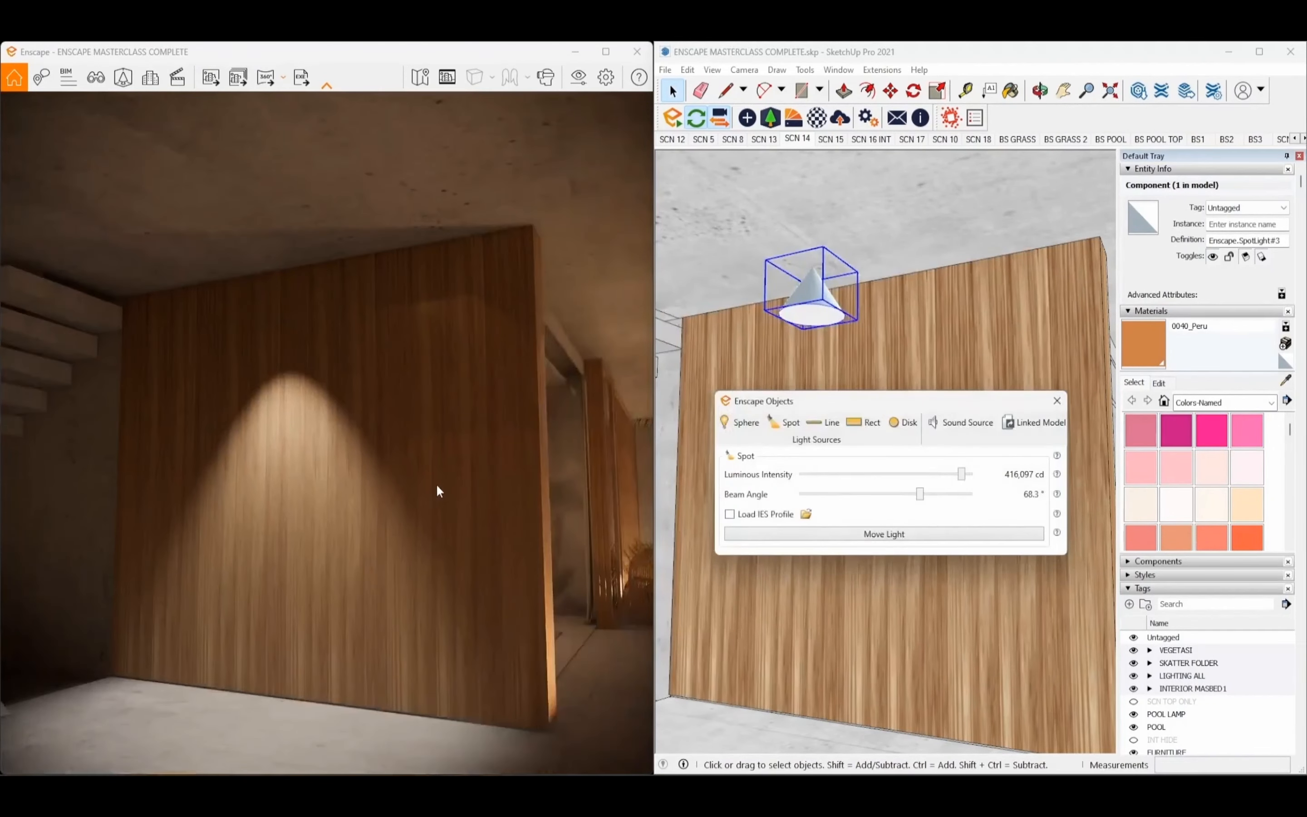
# Step: Set the IES spotlight's luminous intensity on the wooden wall to about 253,258 cd
pyautogui.scroll(2, 433, 486)
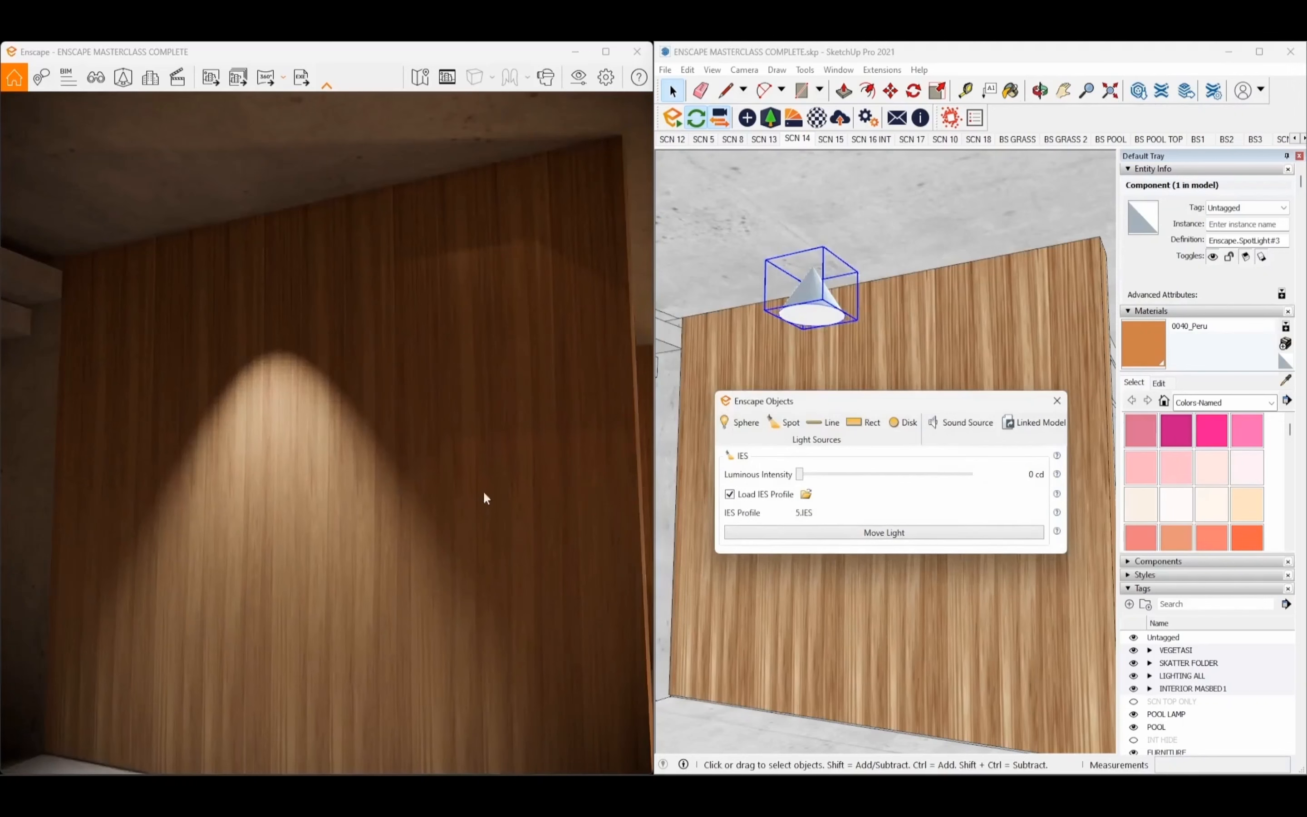
pyautogui.scroll(-2, 466, 481)
pyautogui.moveTo(841, 474); pyautogui.dragTo(871, 476)
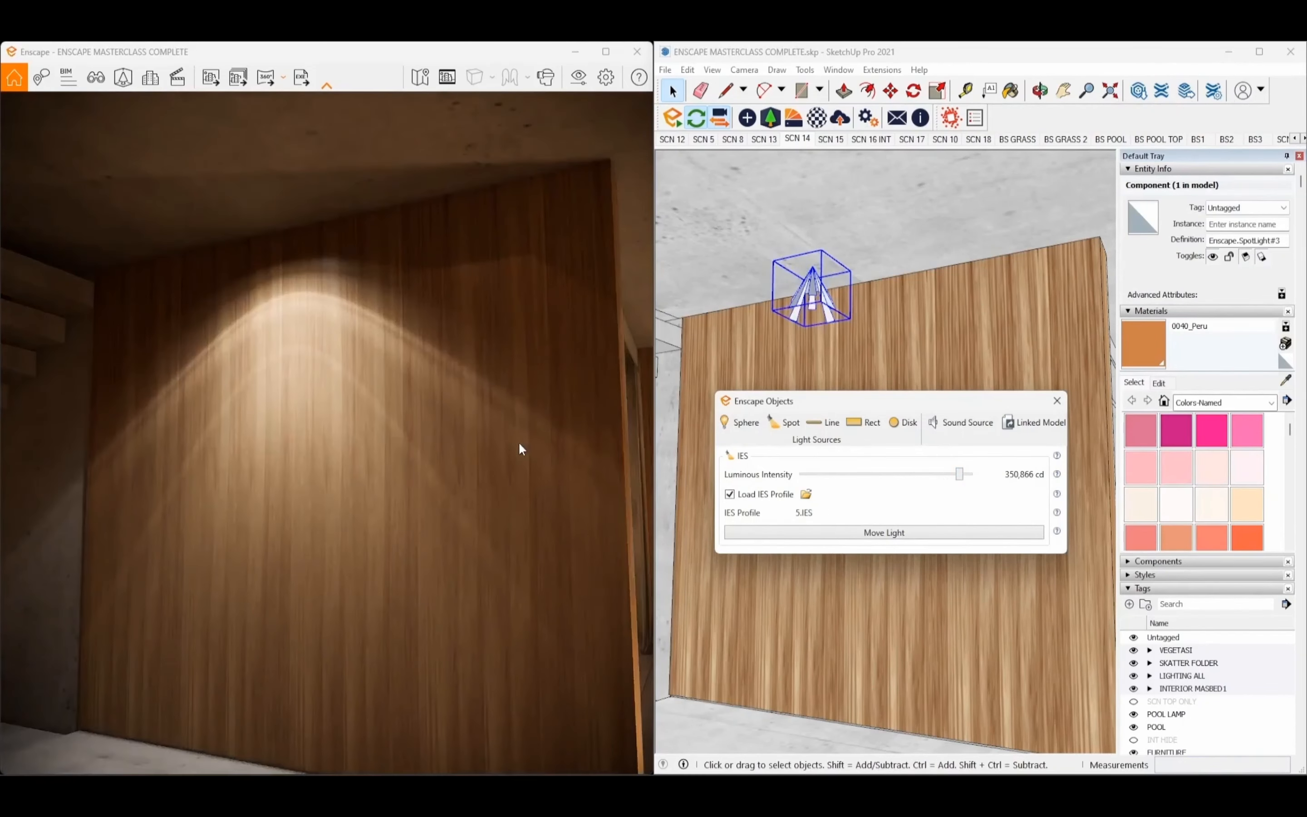
pyautogui.moveTo(266, 359)
pyautogui.mouseDown(button='right')
pyautogui.moveTo(346, 354)
pyautogui.moveTo(405, 394)
pyautogui.moveTo(418, 442)
pyautogui.moveTo(379, 286)
pyautogui.mouseUp(button='right')
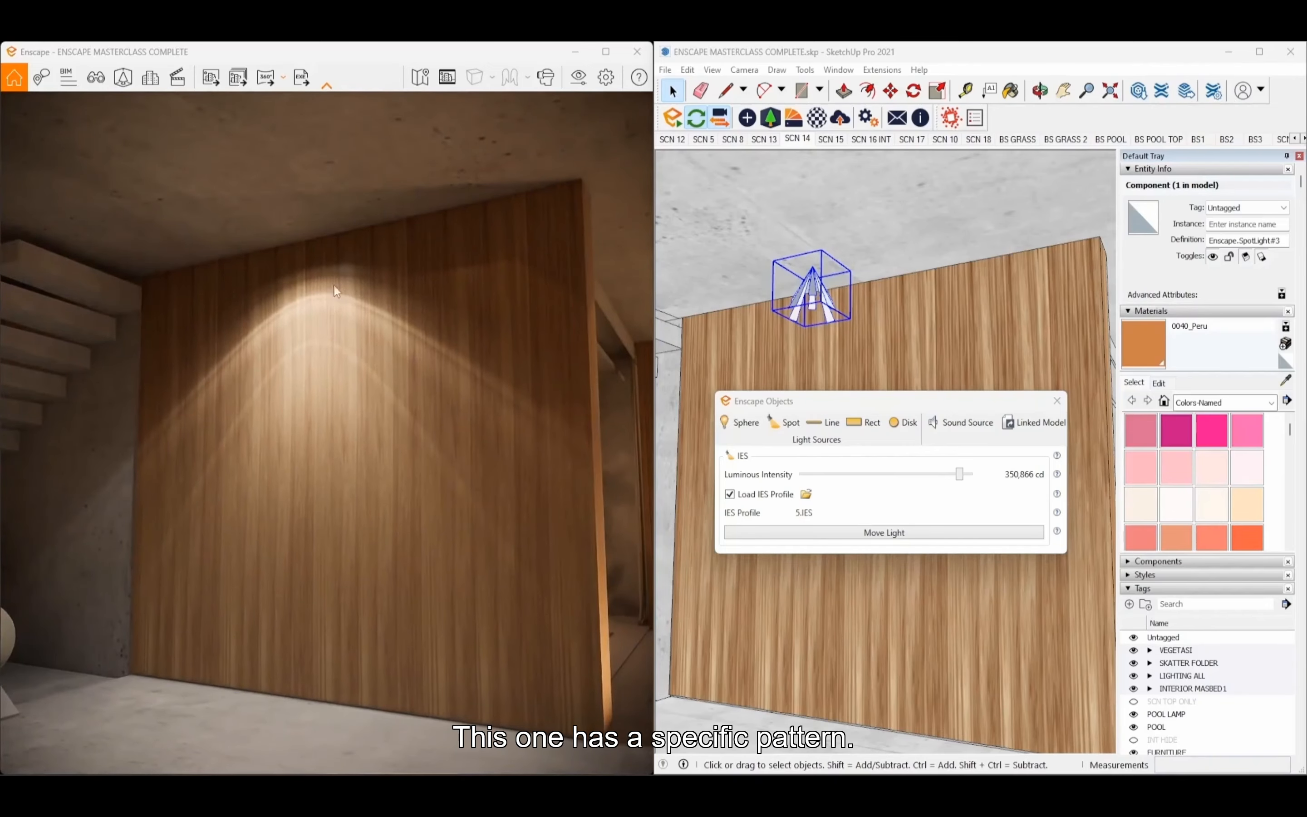
pyautogui.moveTo(959, 474)
pyautogui.mouseDown()
pyautogui.moveTo(937, 474)
pyautogui.moveTo(955, 475)
pyautogui.mouseUp()
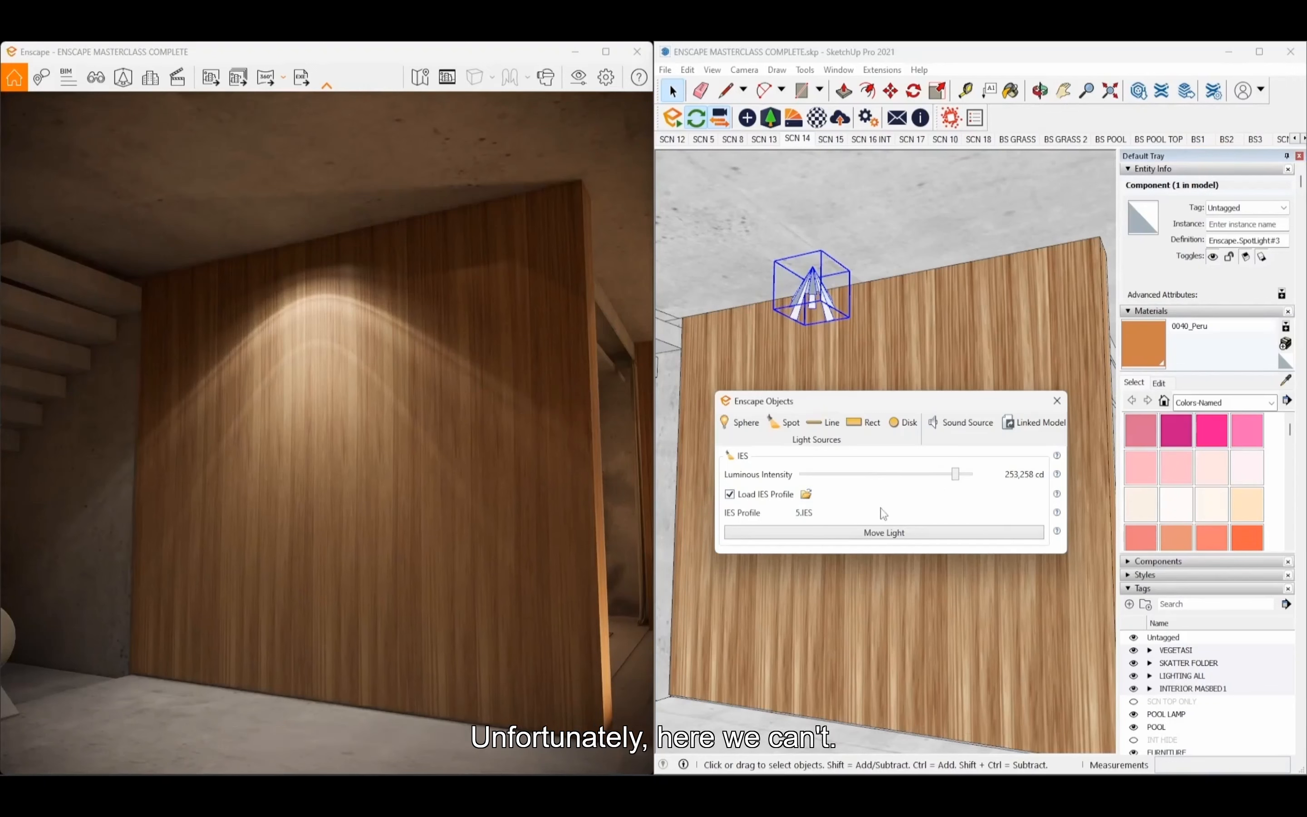
# Step: Paint the IES spotlight with the 0003_DeepPink color to tint its light
pyautogui.scroll(1, 750, 346)
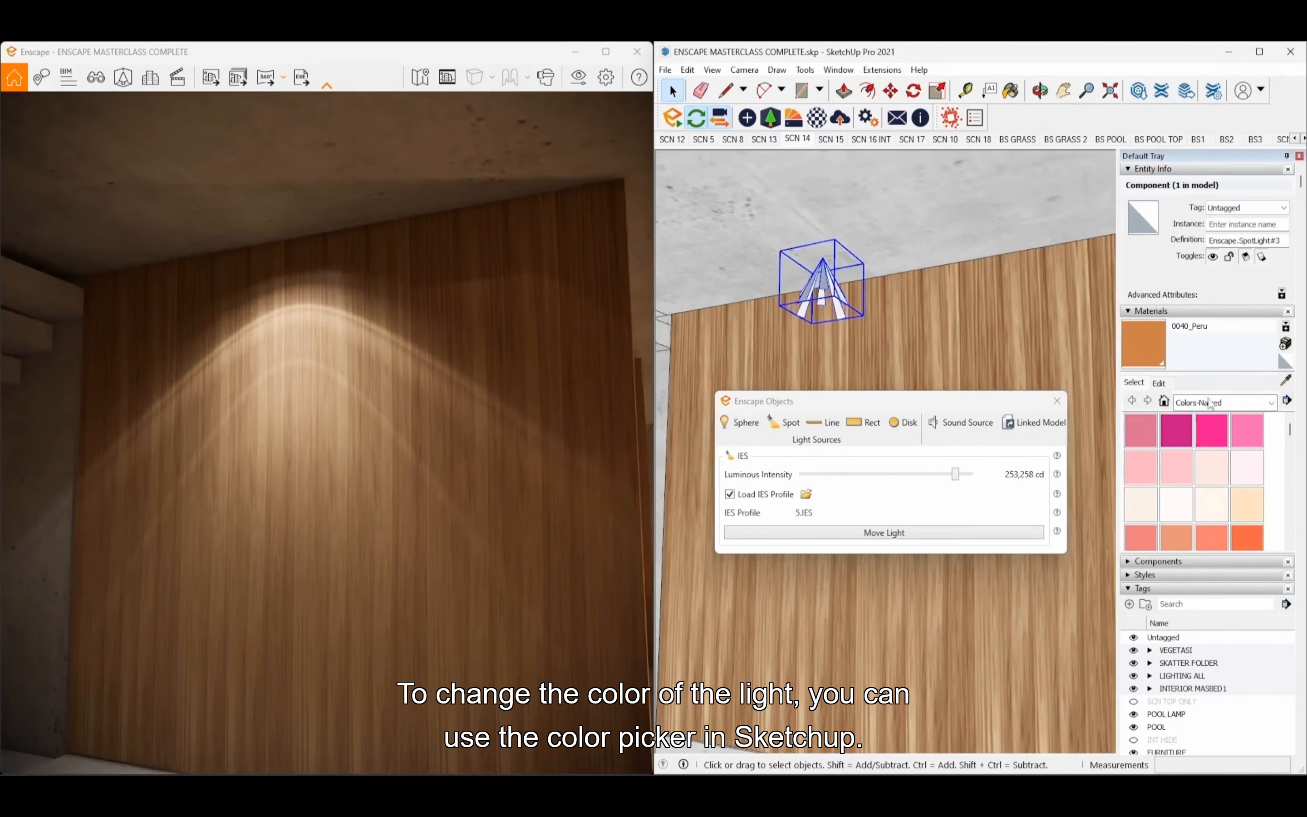
pyautogui.click(1210, 432)
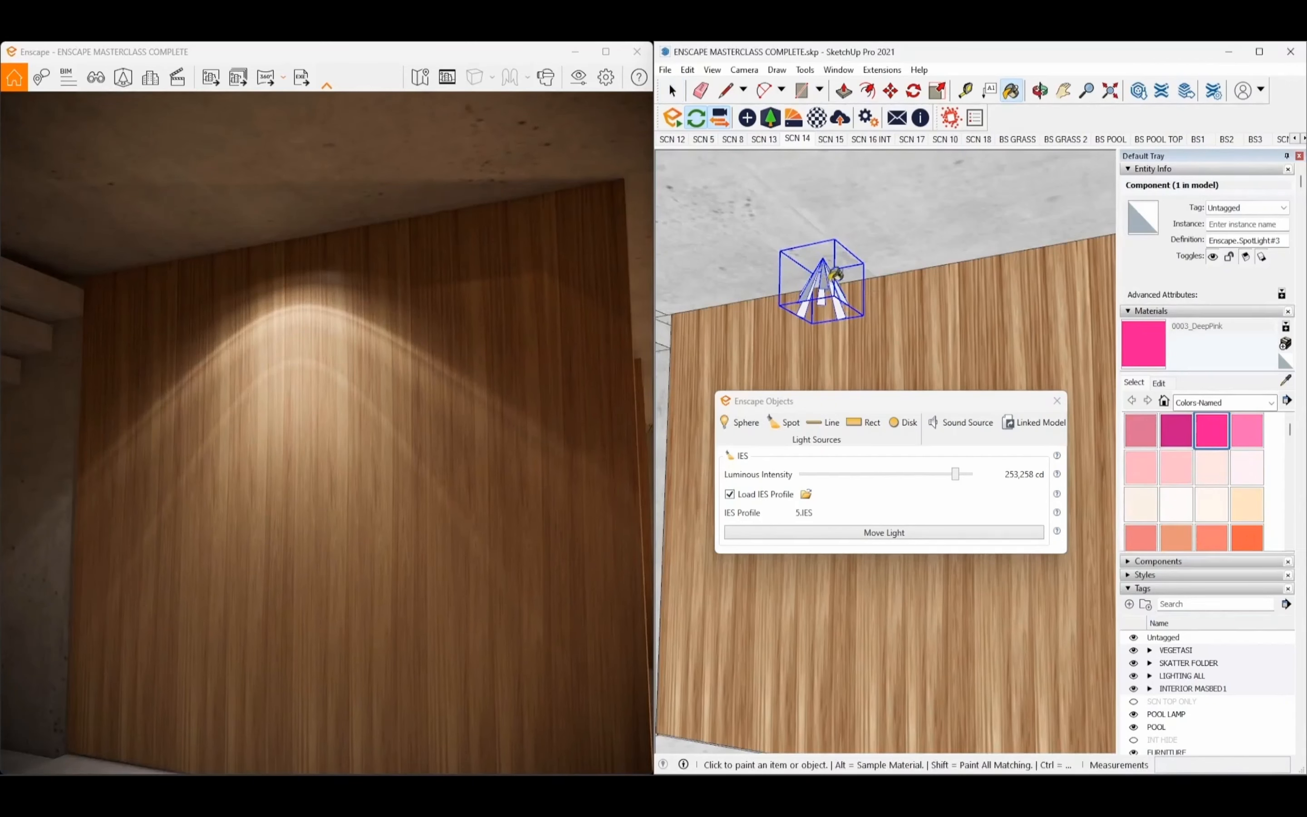
pyautogui.click(829, 275)
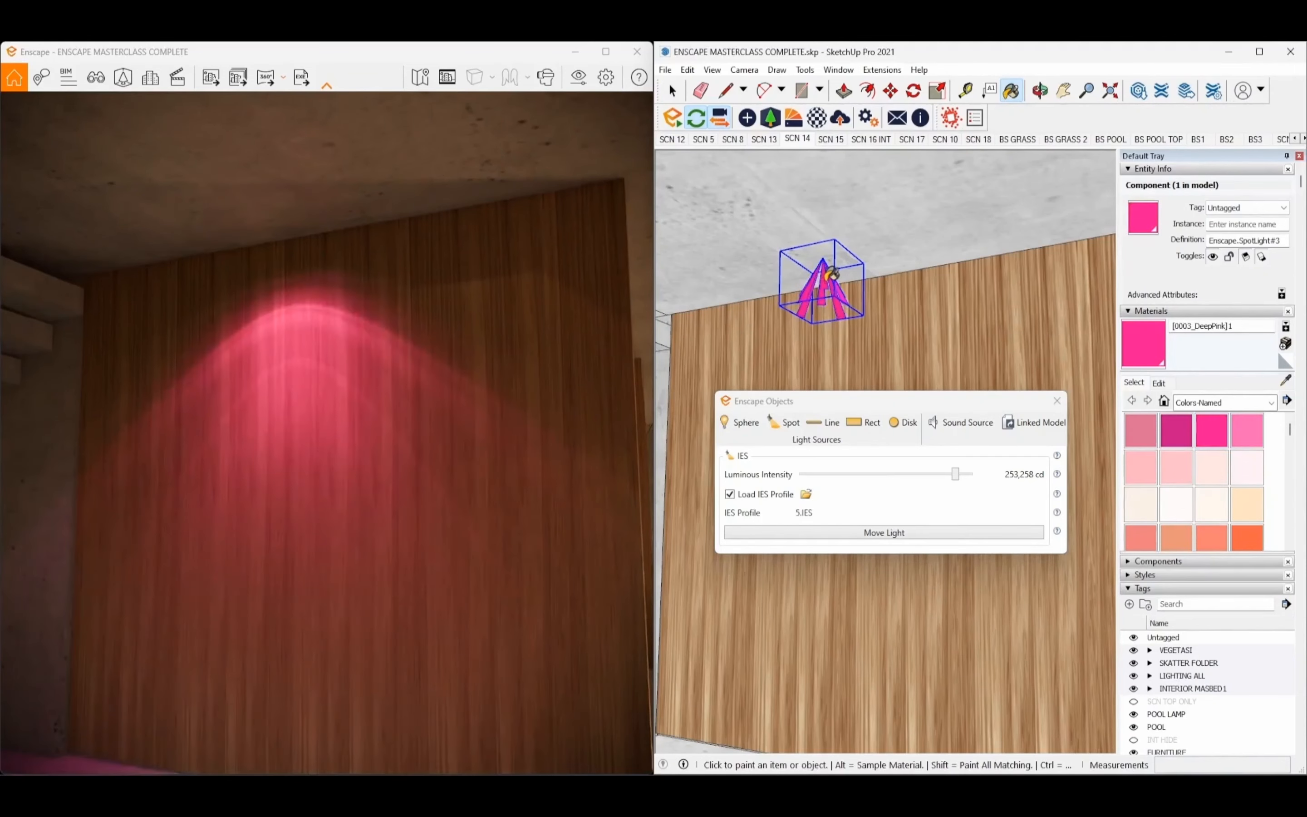
# Step: Color the IES spotlight's light with the 0037_SandyBrown material and return to selecting objects
pyautogui.scroll(-3, 1225, 503)
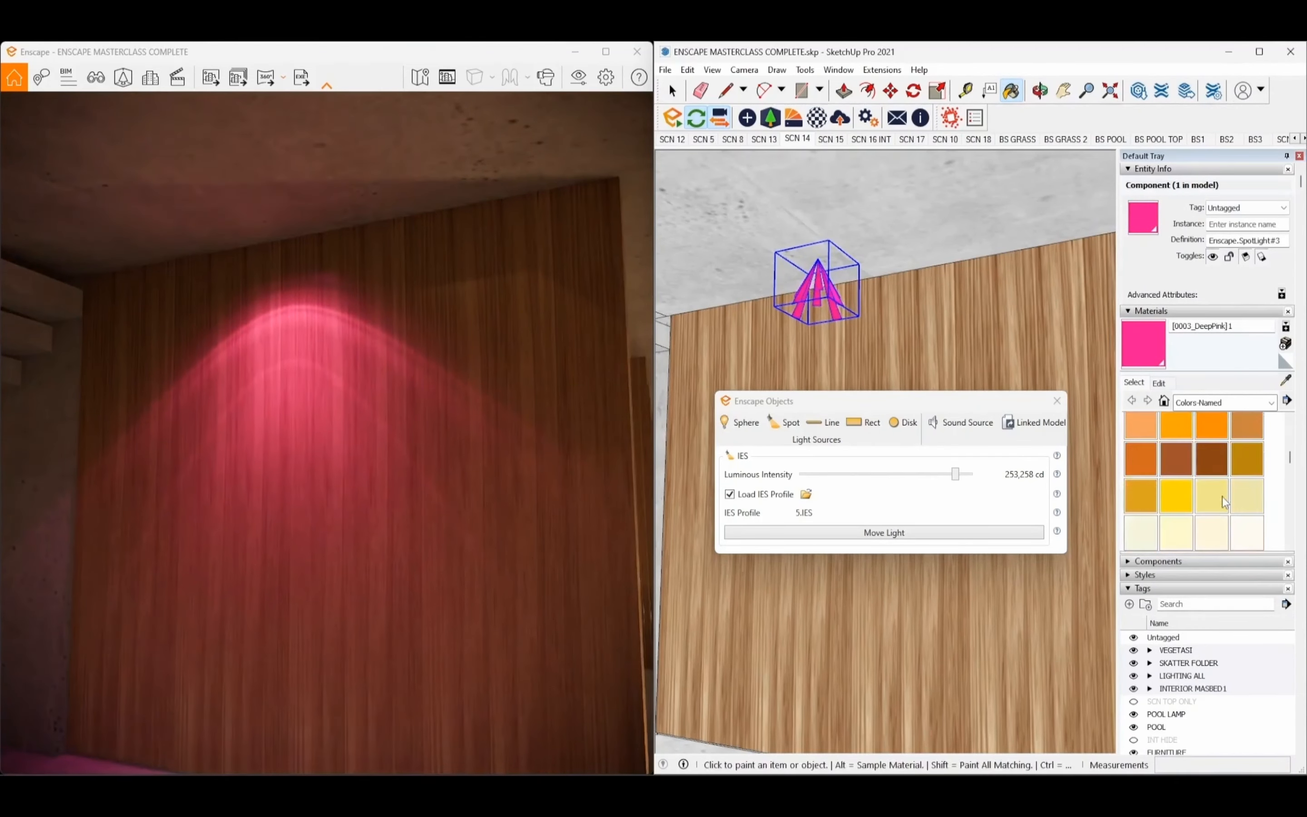
pyautogui.click(1157, 429)
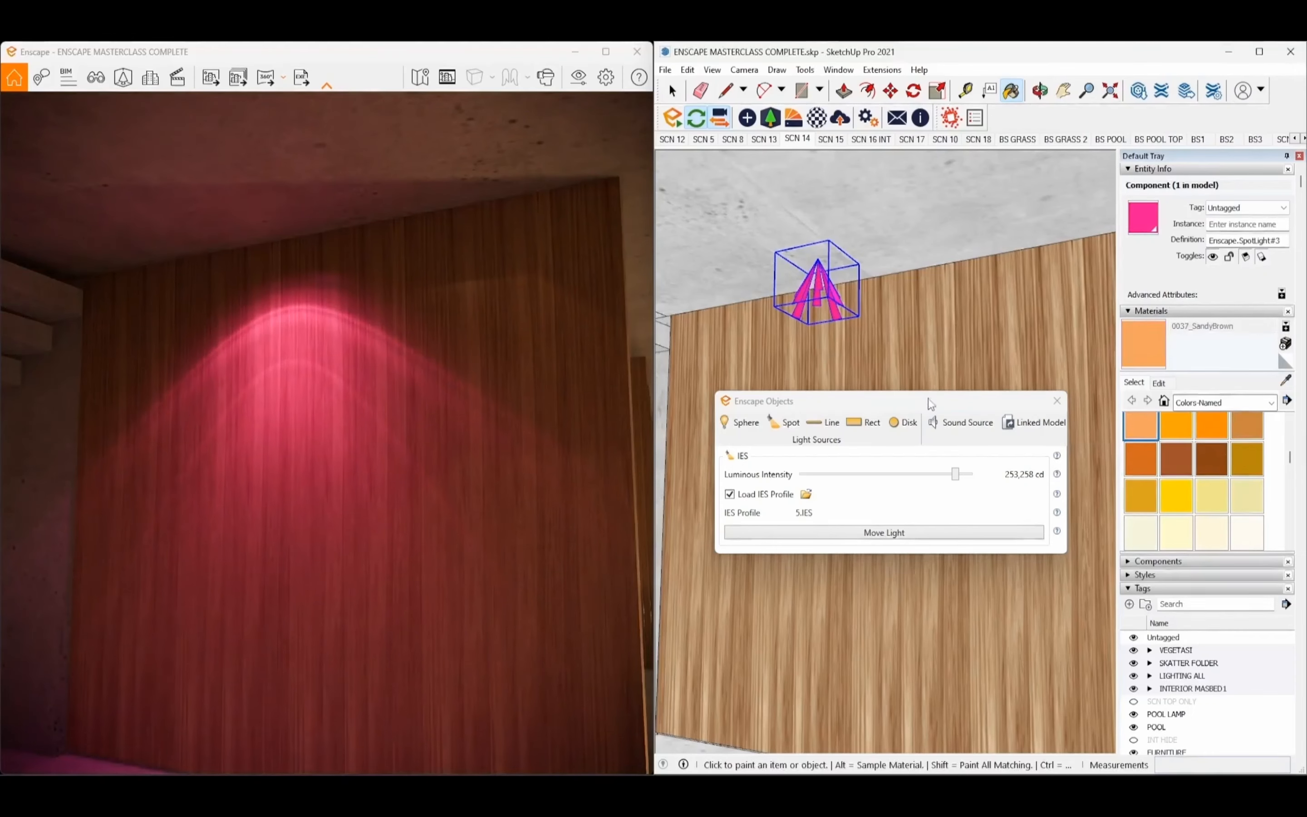
pyautogui.click(823, 278)
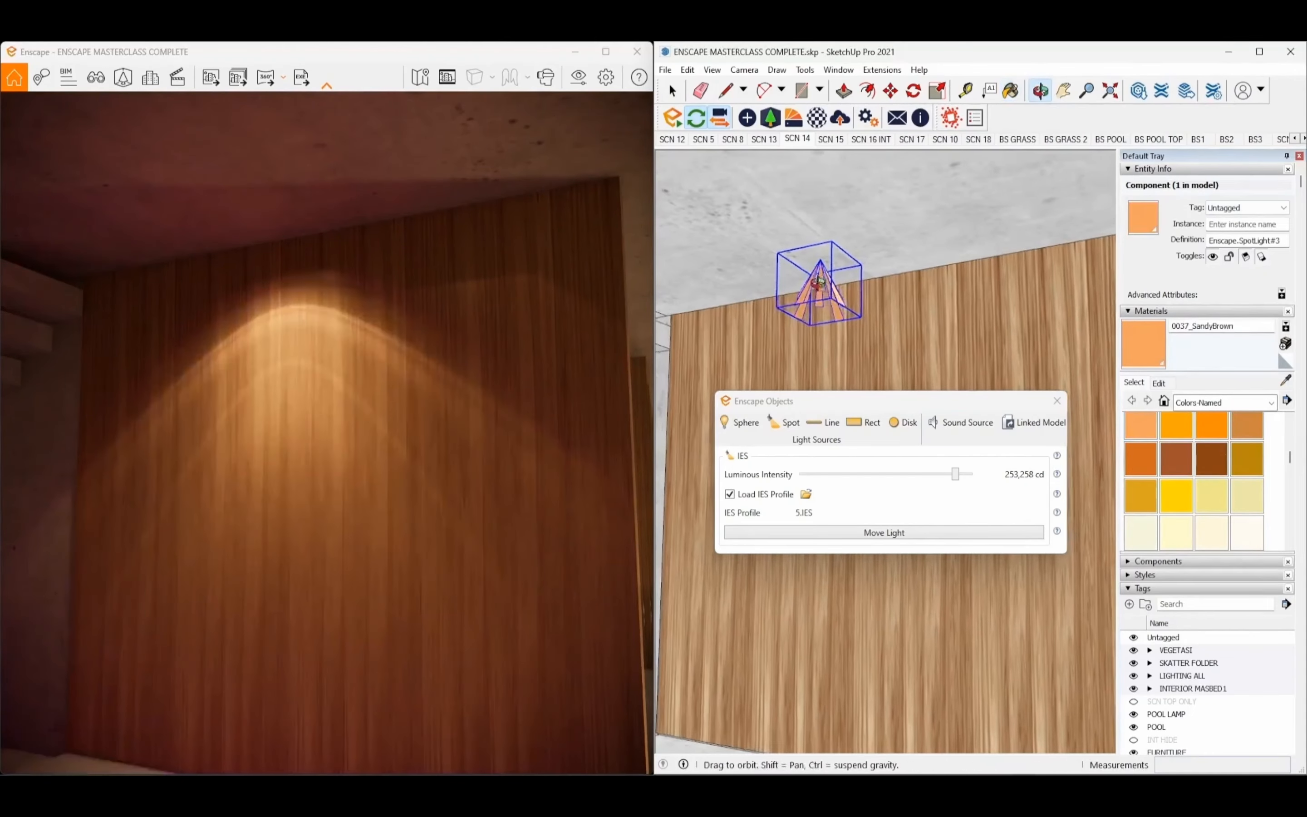
pyautogui.press('space')
# Step: Examine the strip lights along the sunken deck edge and the pebble roof, selecting them to inspect their properties
pyautogui.scroll(-5, 808, 292)
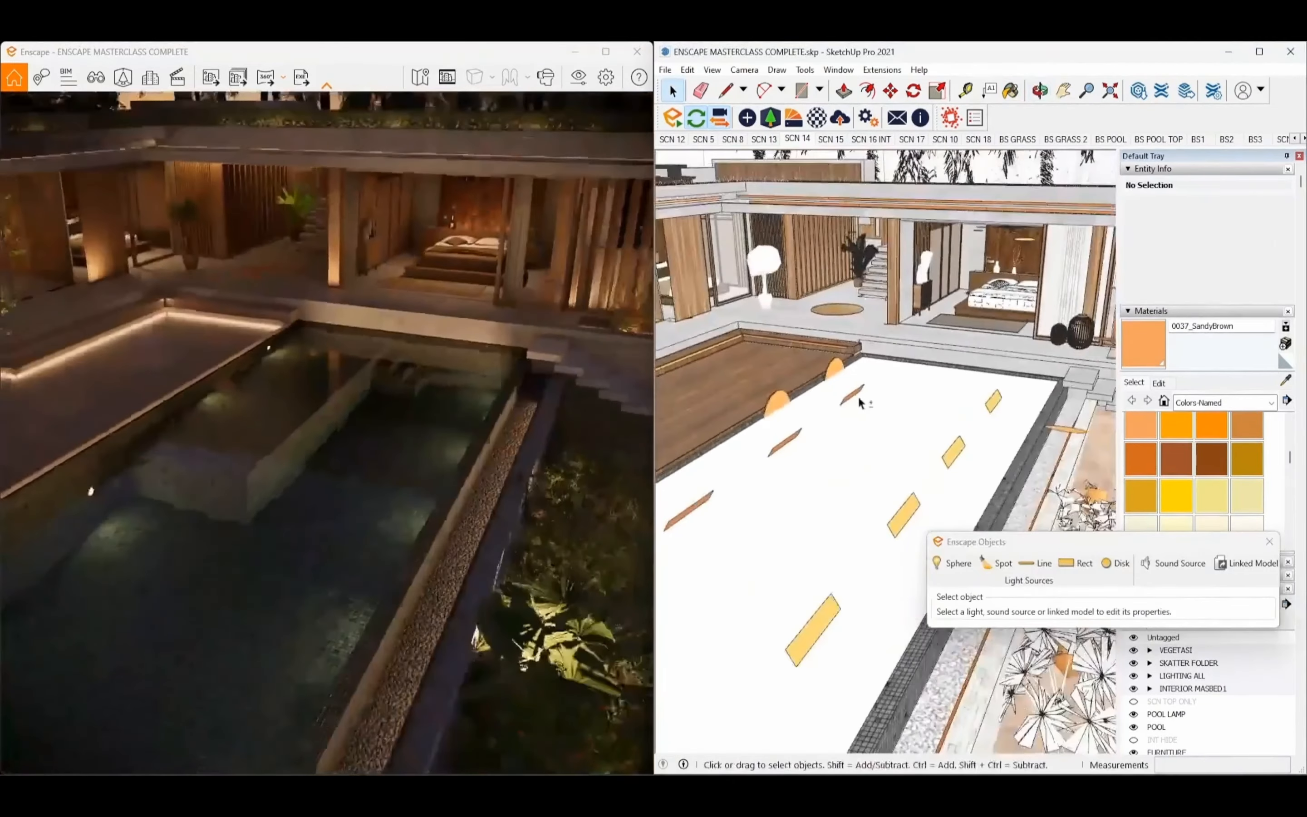
pyautogui.moveTo(860, 402)
pyautogui.mouseDown(button='middle')
pyautogui.moveTo(936, 409)
pyautogui.moveTo(825, 373)
pyautogui.moveTo(963, 401)
pyautogui.moveTo(945, 373)
pyautogui.moveTo(864, 381)
pyautogui.moveTo(913, 392)
pyautogui.mouseUp(button='middle')
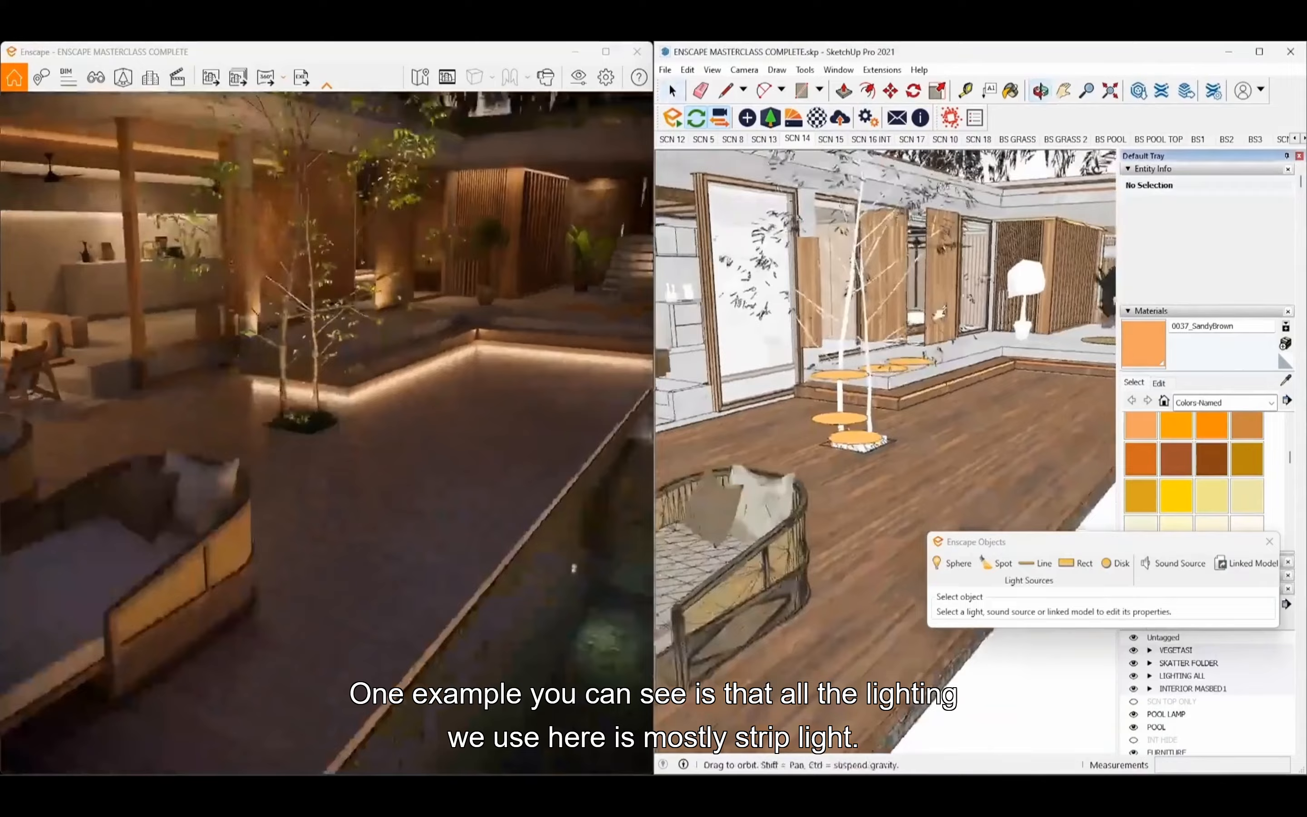
pyautogui.moveTo(940, 313)
pyautogui.mouseDown(button='middle')
pyautogui.moveTo(904, 351)
pyautogui.moveTo(911, 340)
pyautogui.moveTo(808, 384)
pyautogui.moveTo(972, 372)
pyautogui.mouseUp(button='middle')
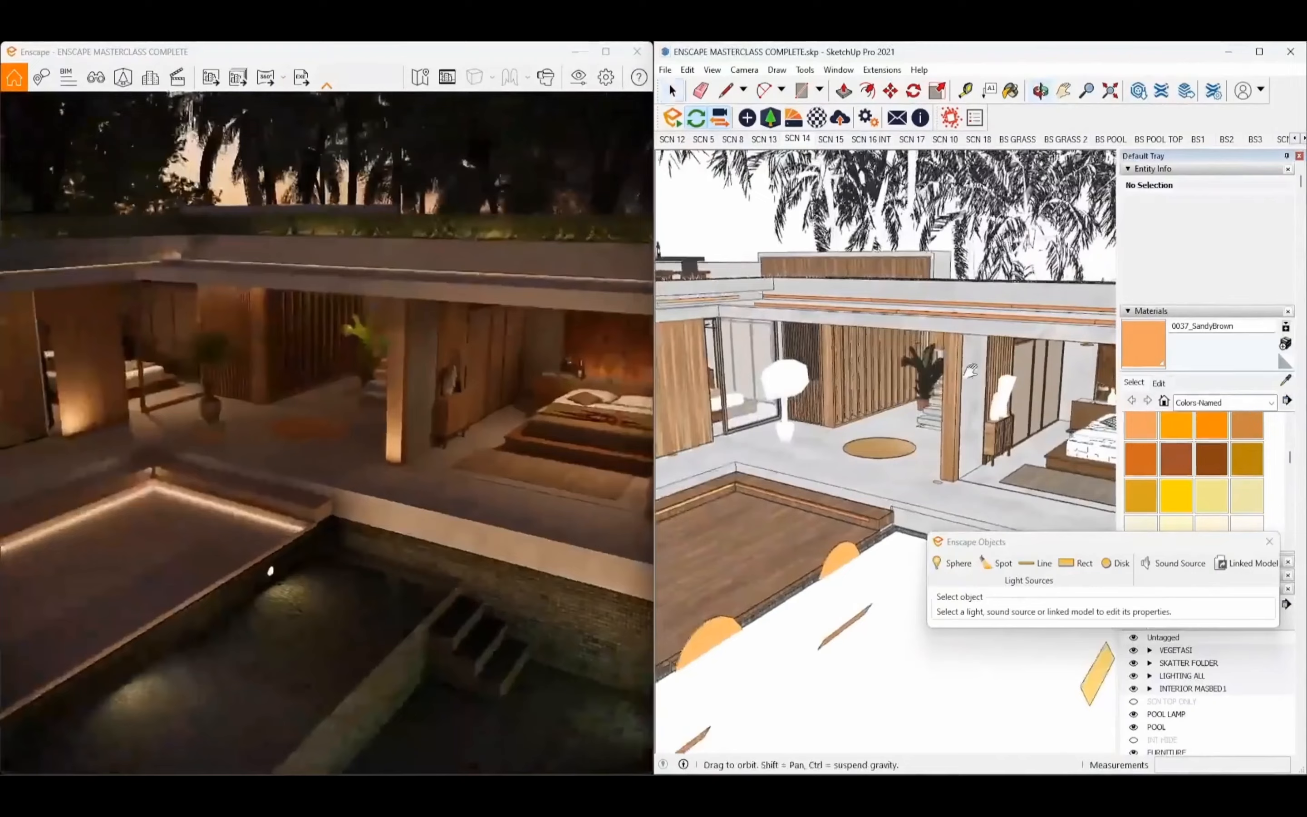
pyautogui.click(816, 503)
pyautogui.moveTo(937, 306); pyautogui.dragTo(860, 432, button='middle')
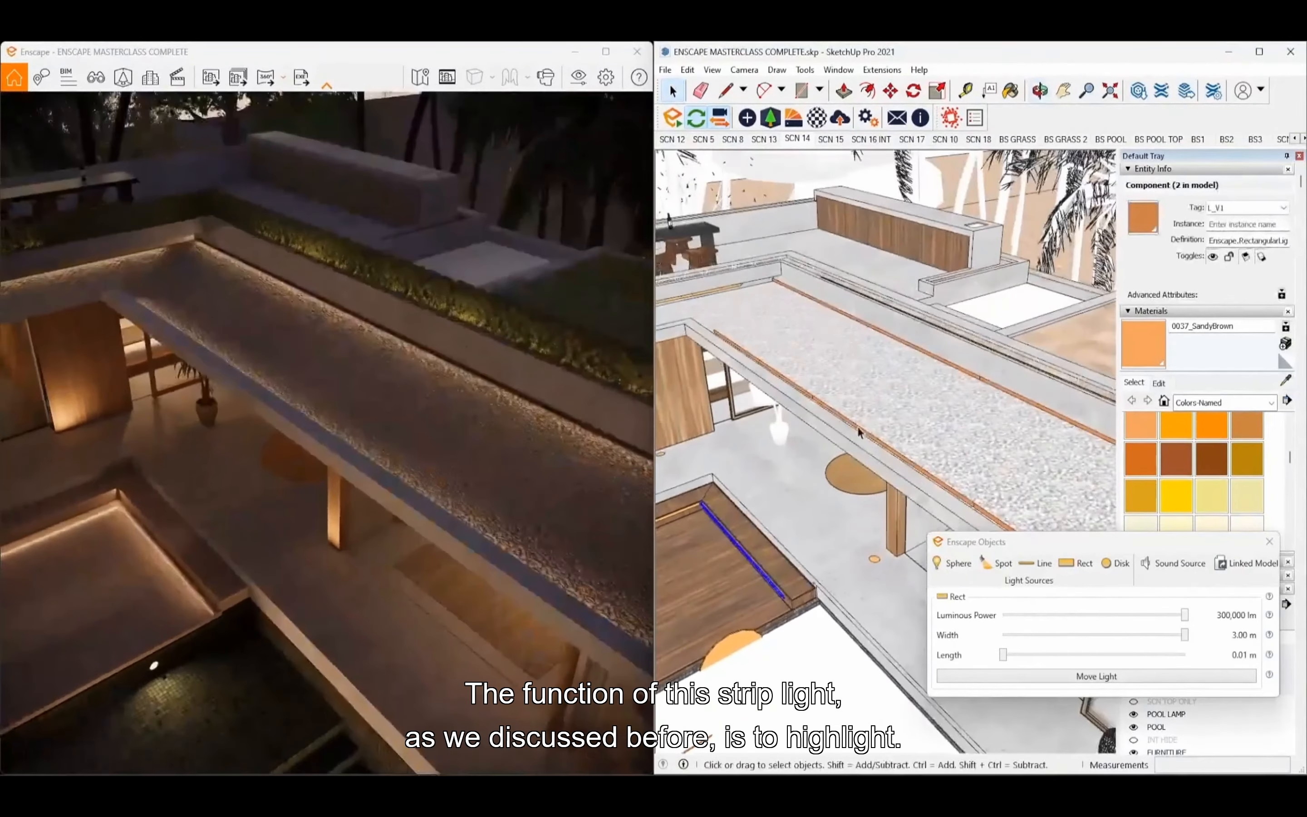
pyautogui.click(845, 421)
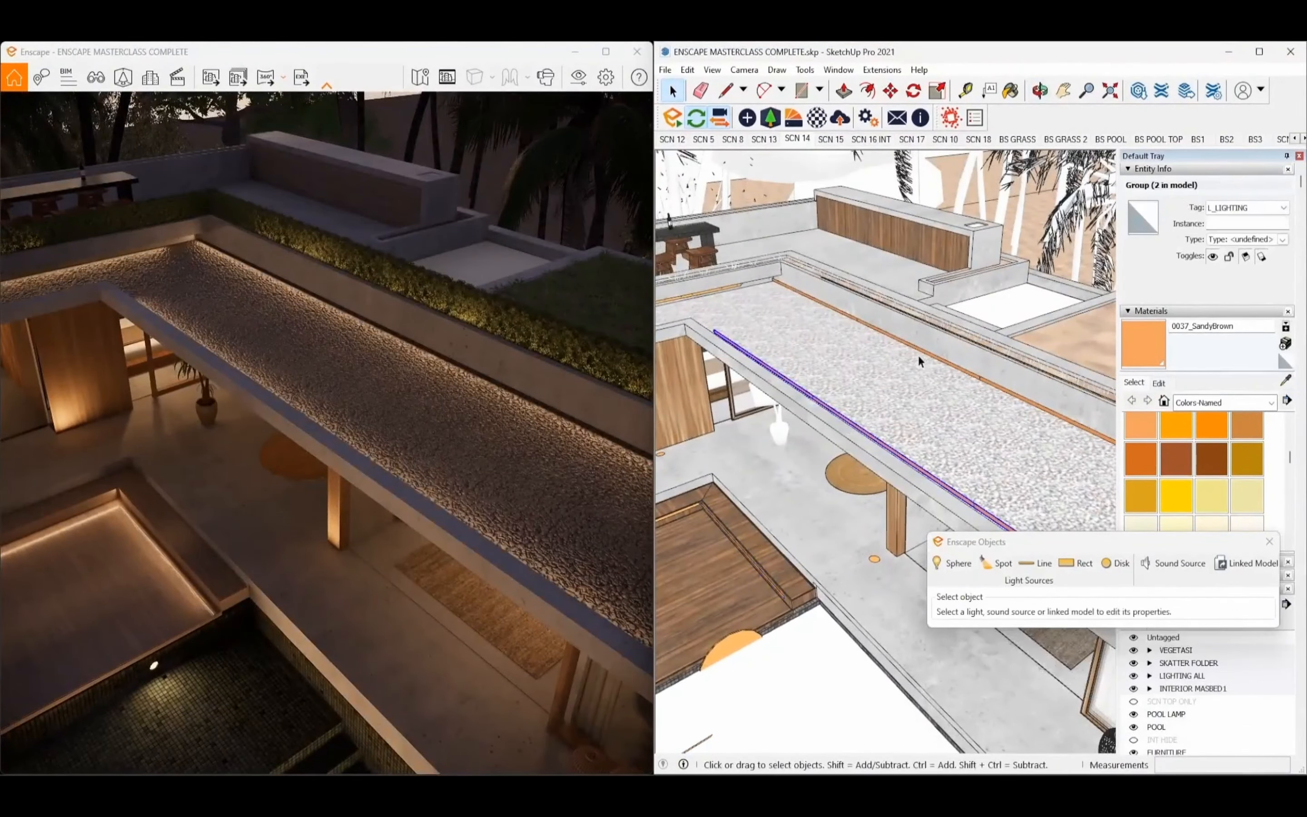
pyautogui.moveTo(819, 350); pyautogui.dragTo(900, 326, button='middle')
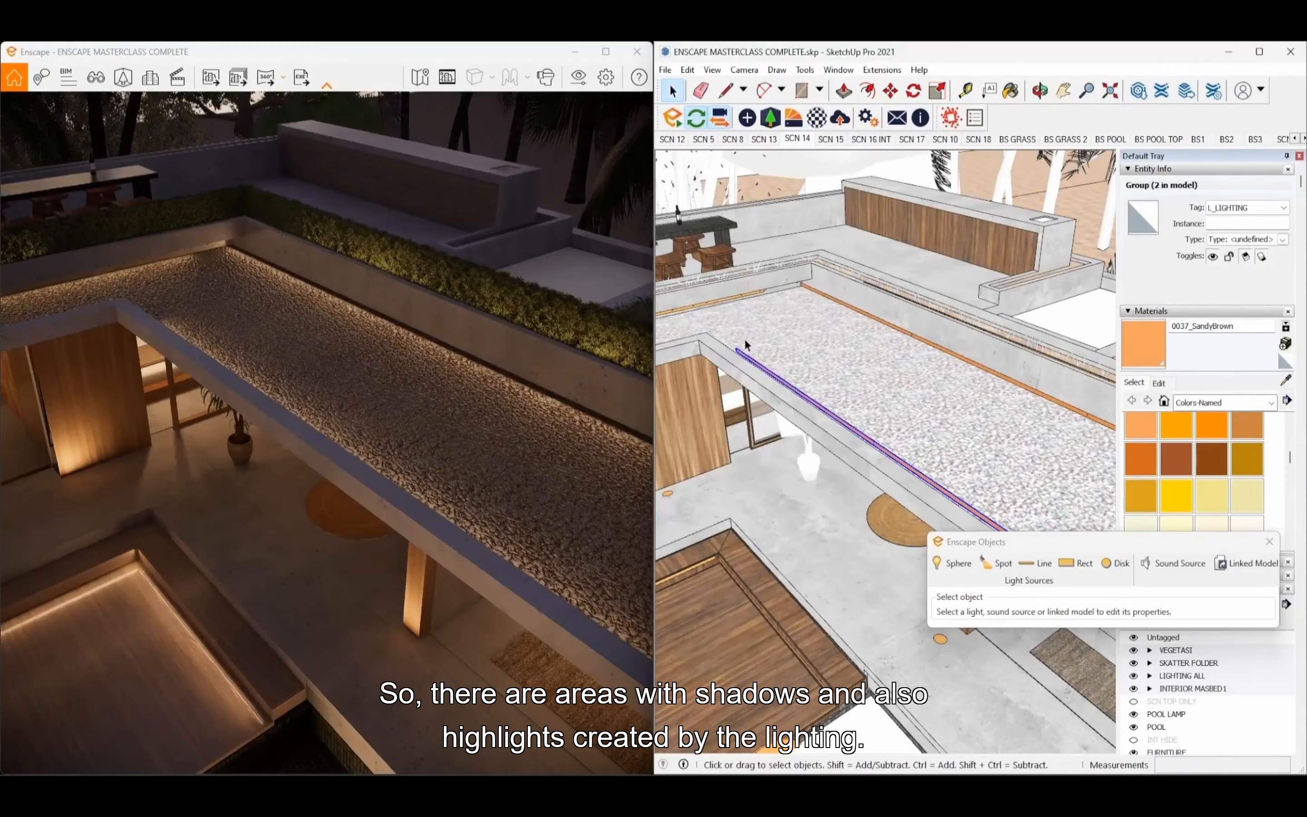
pyautogui.scroll(5, 746, 345)
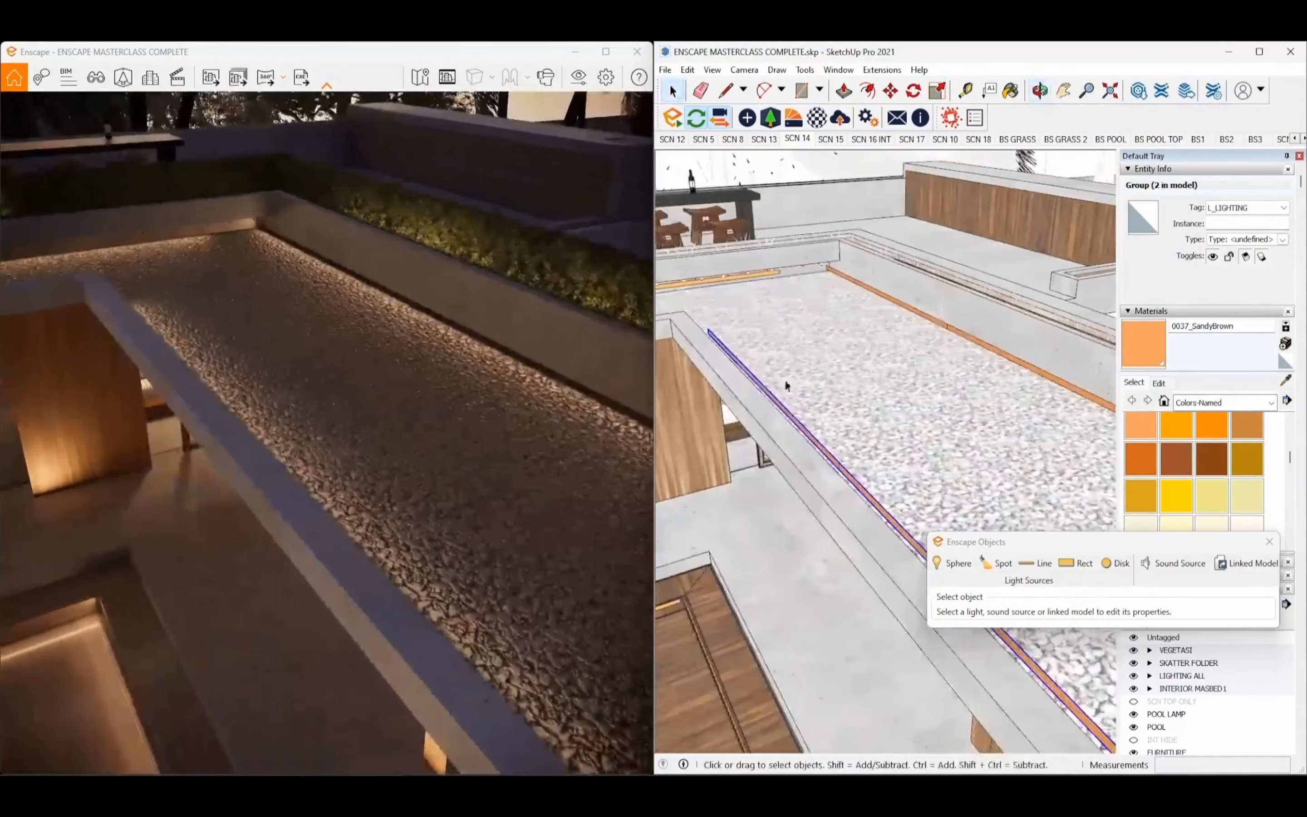
pyautogui.scroll(-1, 884, 370)
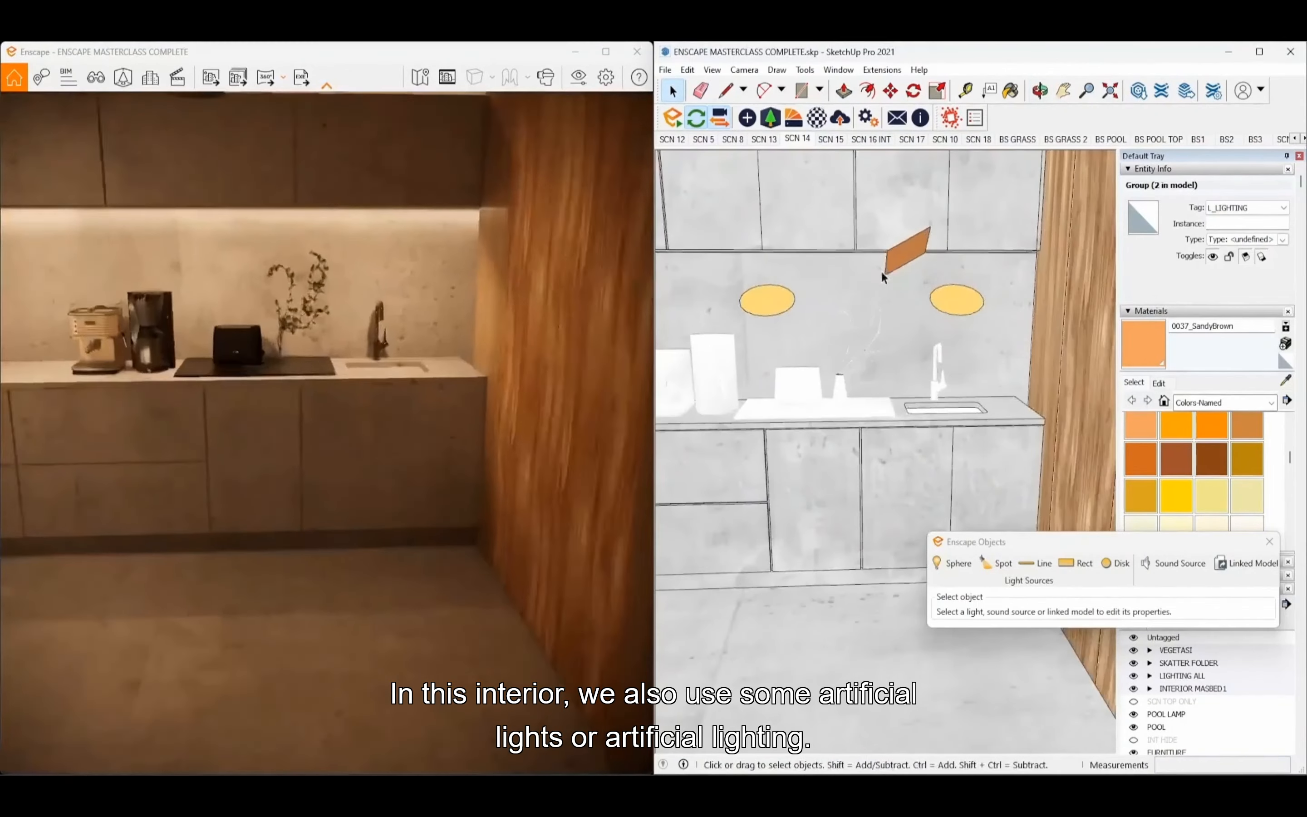
# Step: Inspect the three disk lights over the kitchen counter and the rectangular strip light under the wall cabinets
pyautogui.scroll(3, 881, 271)
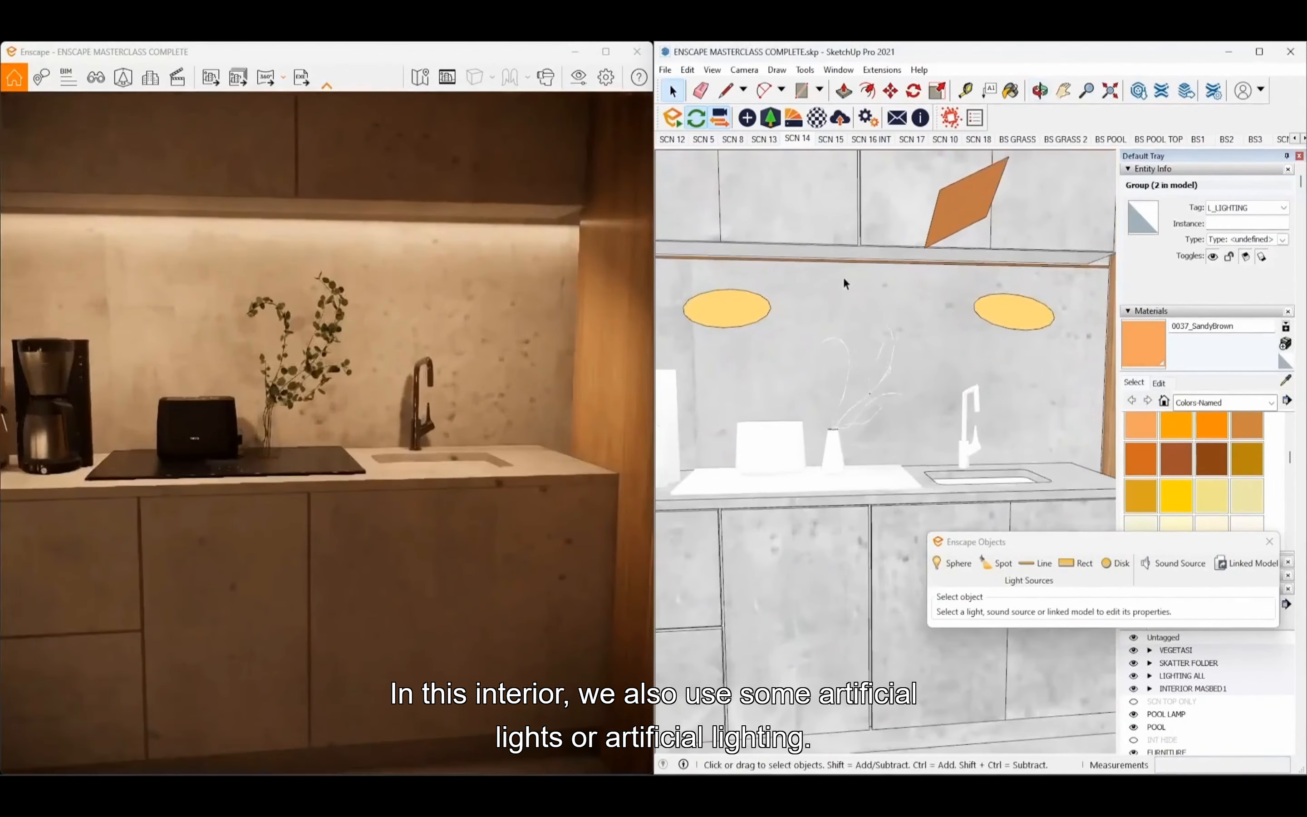
pyautogui.click(992, 313)
pyautogui.scroll(-4, 829, 364)
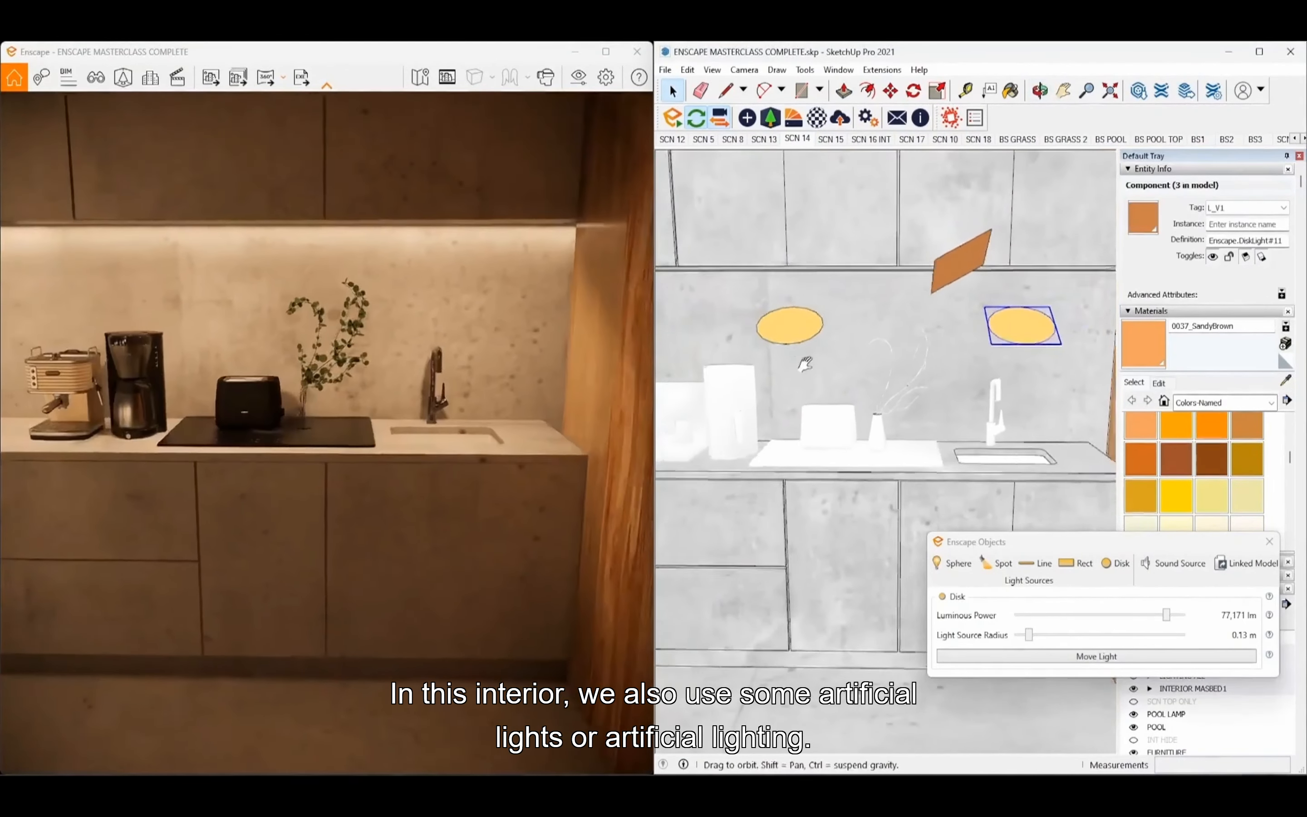
pyautogui.moveTo(829, 363); pyautogui.dragTo(735, 354, button='middle')
pyautogui.click(725, 356)
pyautogui.keyDown('shift'); pyautogui.click(881, 359); pyautogui.keyUp('shift')
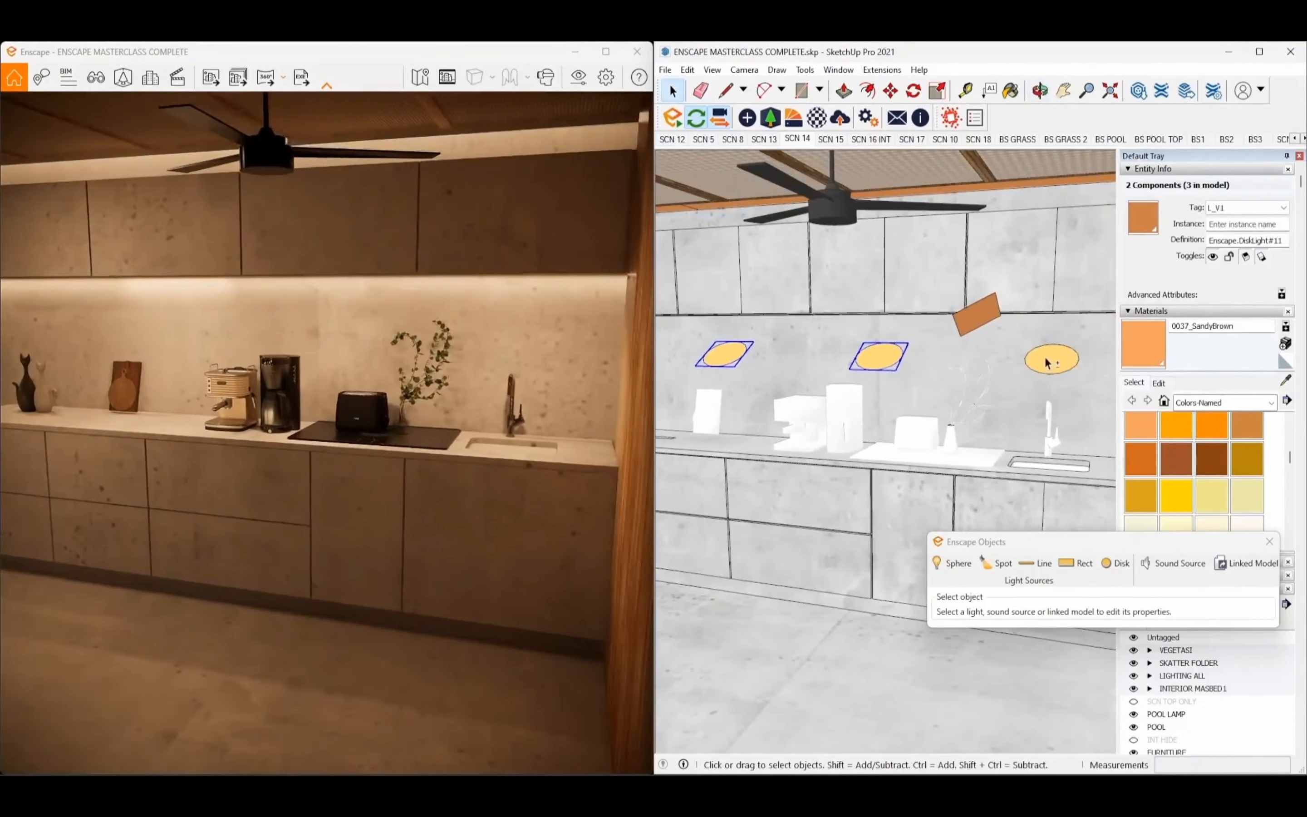
pyautogui.scroll(3, 875, 360)
pyautogui.moveTo(872, 361); pyautogui.dragTo(867, 275, button='middle')
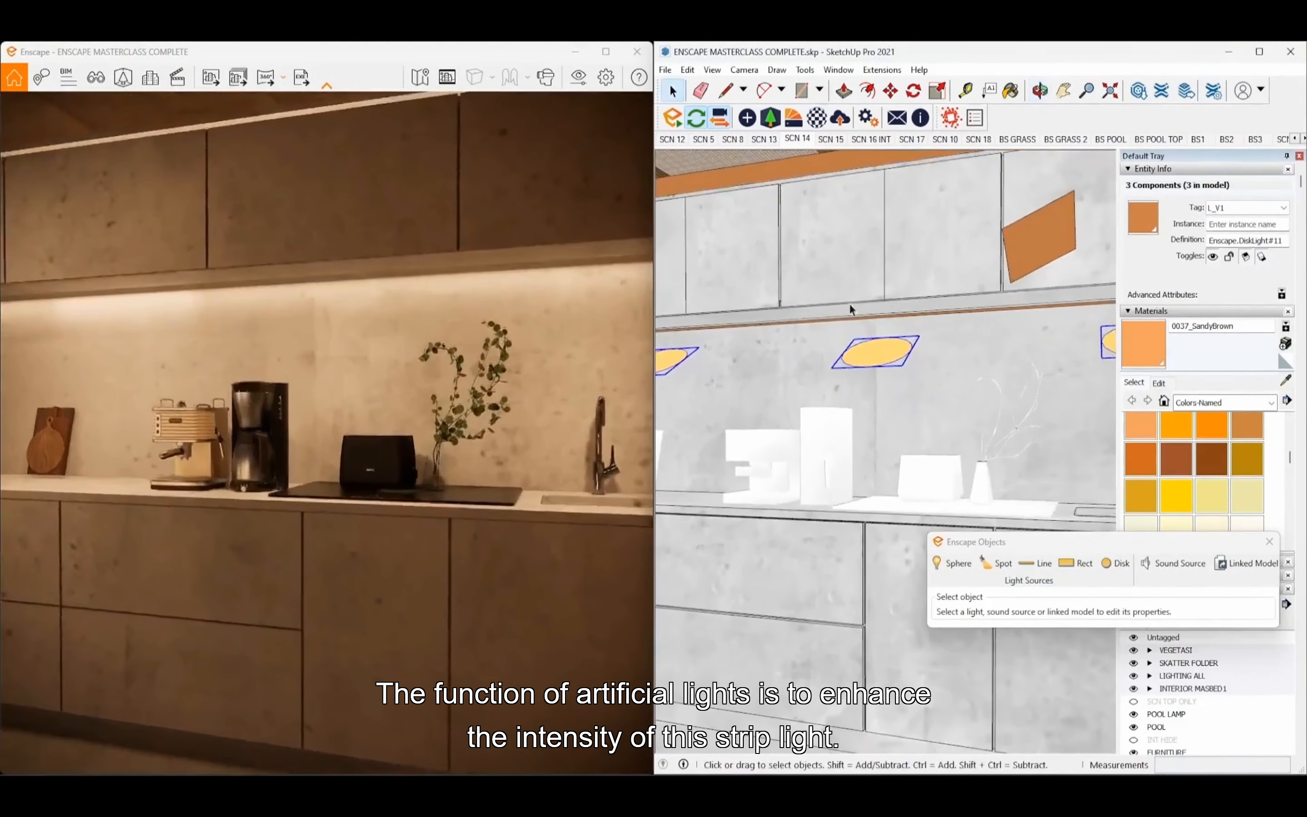
pyautogui.scroll(3, 851, 305)
pyautogui.click(853, 321)
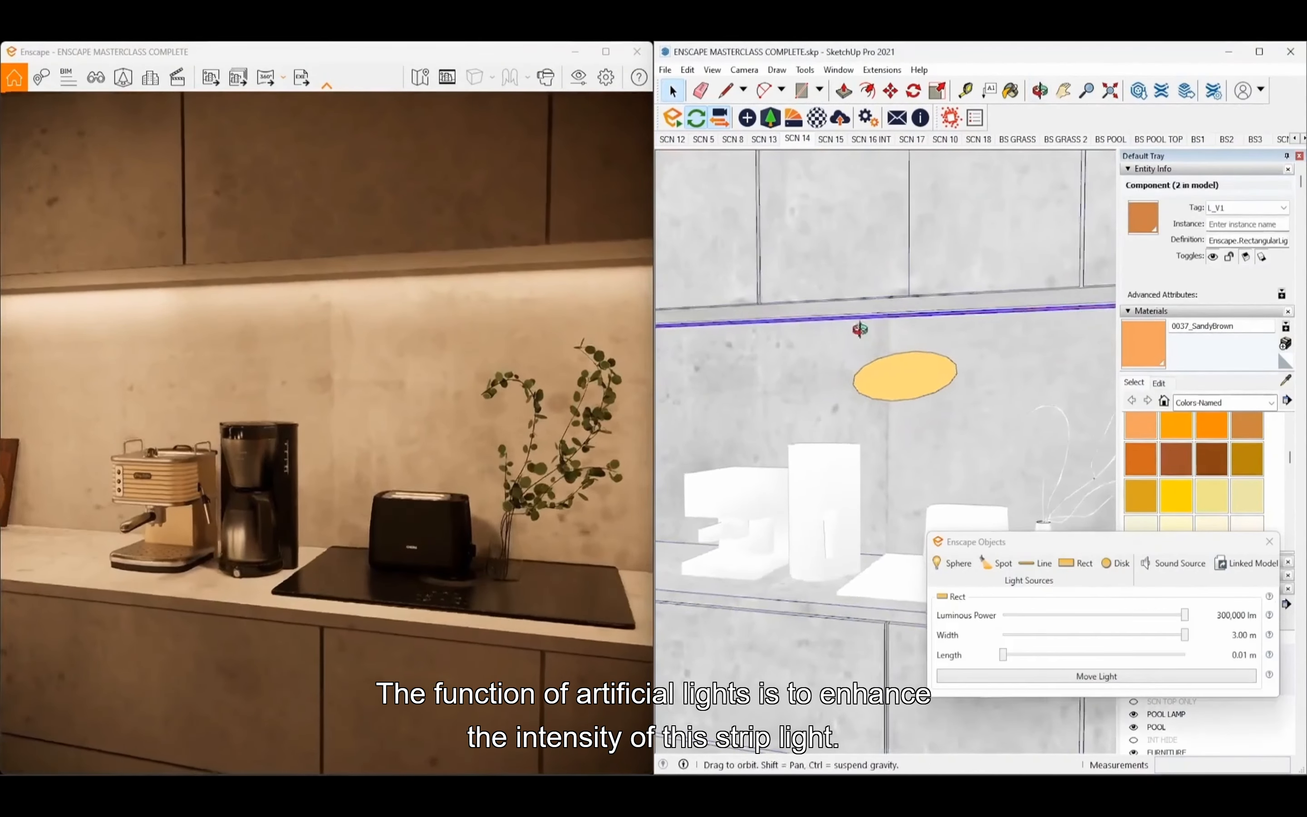
pyautogui.moveTo(852, 331)
pyautogui.mouseDown(button='middle')
pyautogui.moveTo(863, 334)
pyautogui.moveTo(776, 312)
pyautogui.moveTo(901, 324)
pyautogui.mouseUp(button='middle')
pyautogui.click(784, 339)
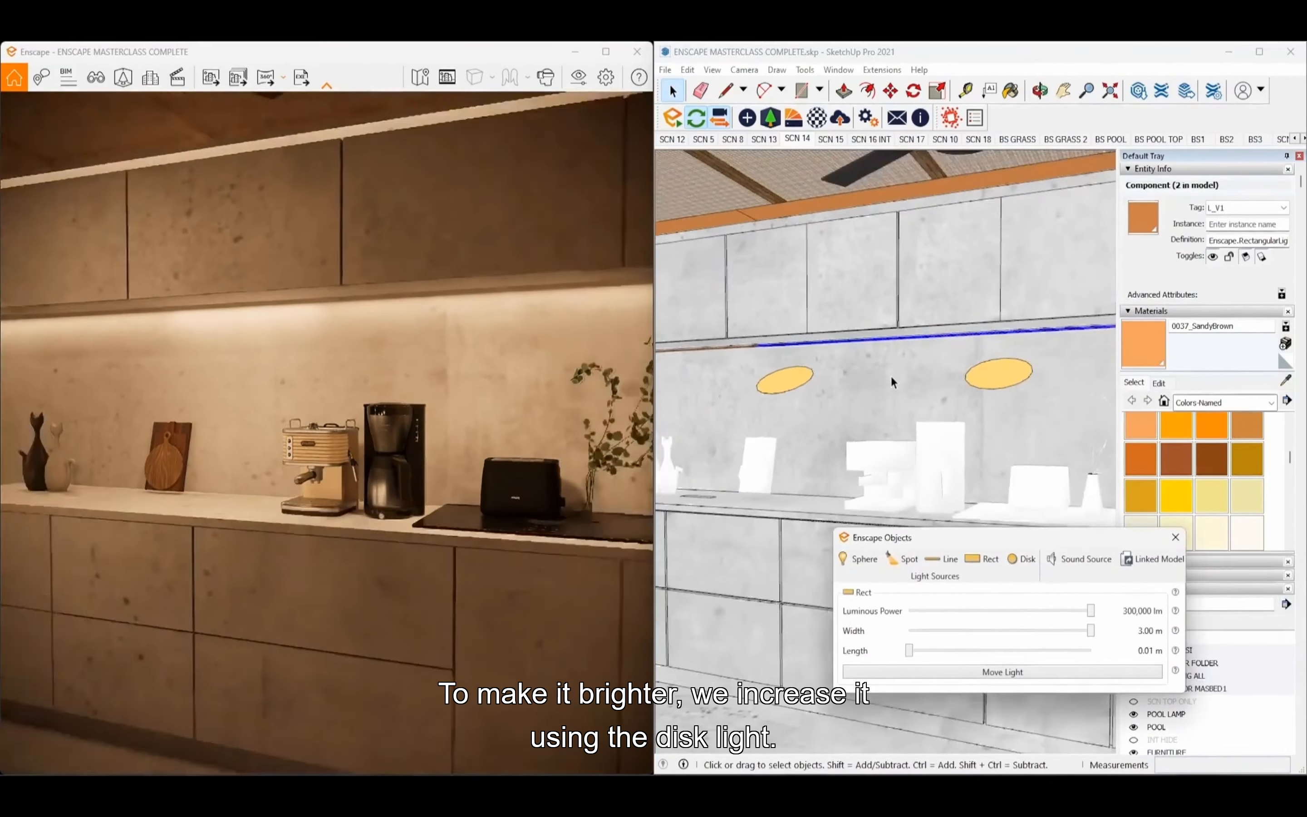
# Step: Examine the kitchen's overall lighting and the disk light in front of the wooden sculptures on the terrace wall
pyautogui.scroll(-5, 890, 376)
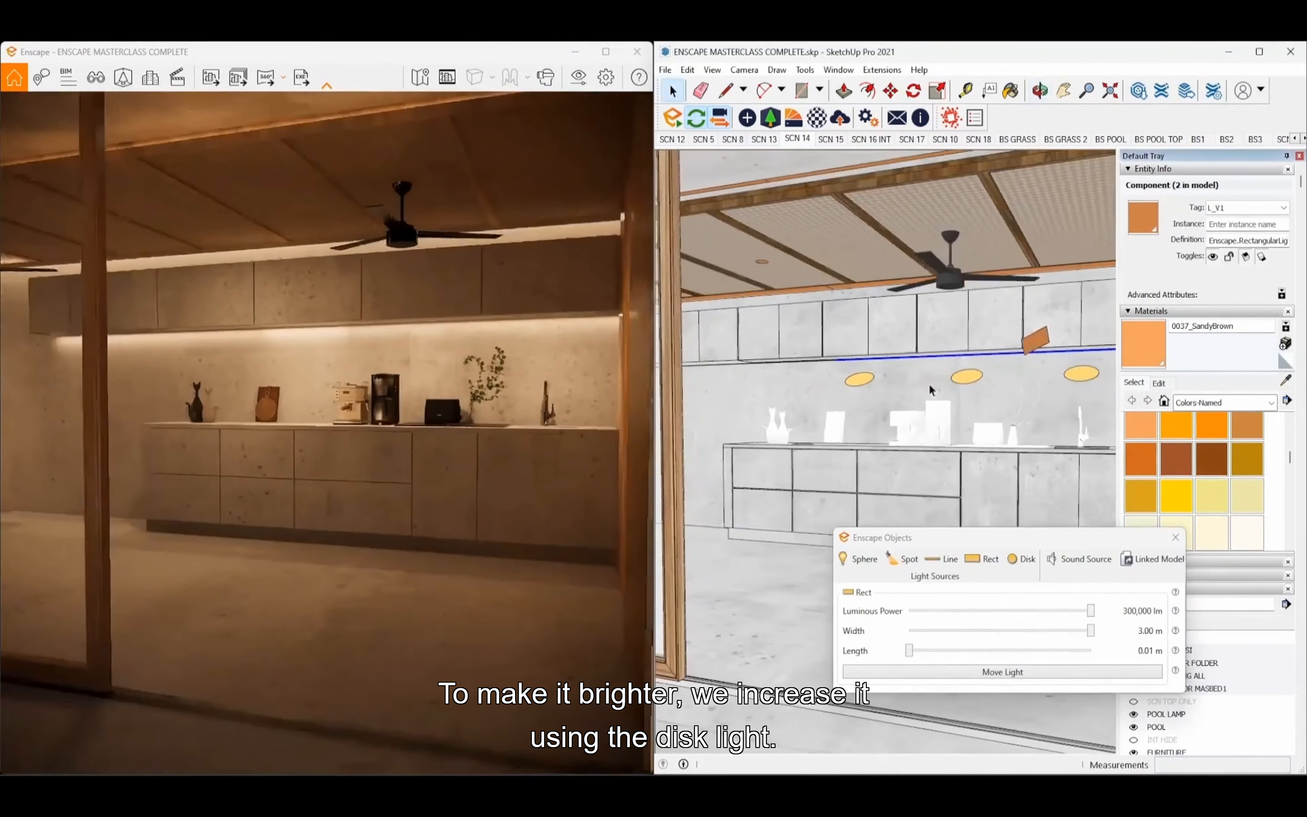
pyautogui.scroll(3, 878, 383)
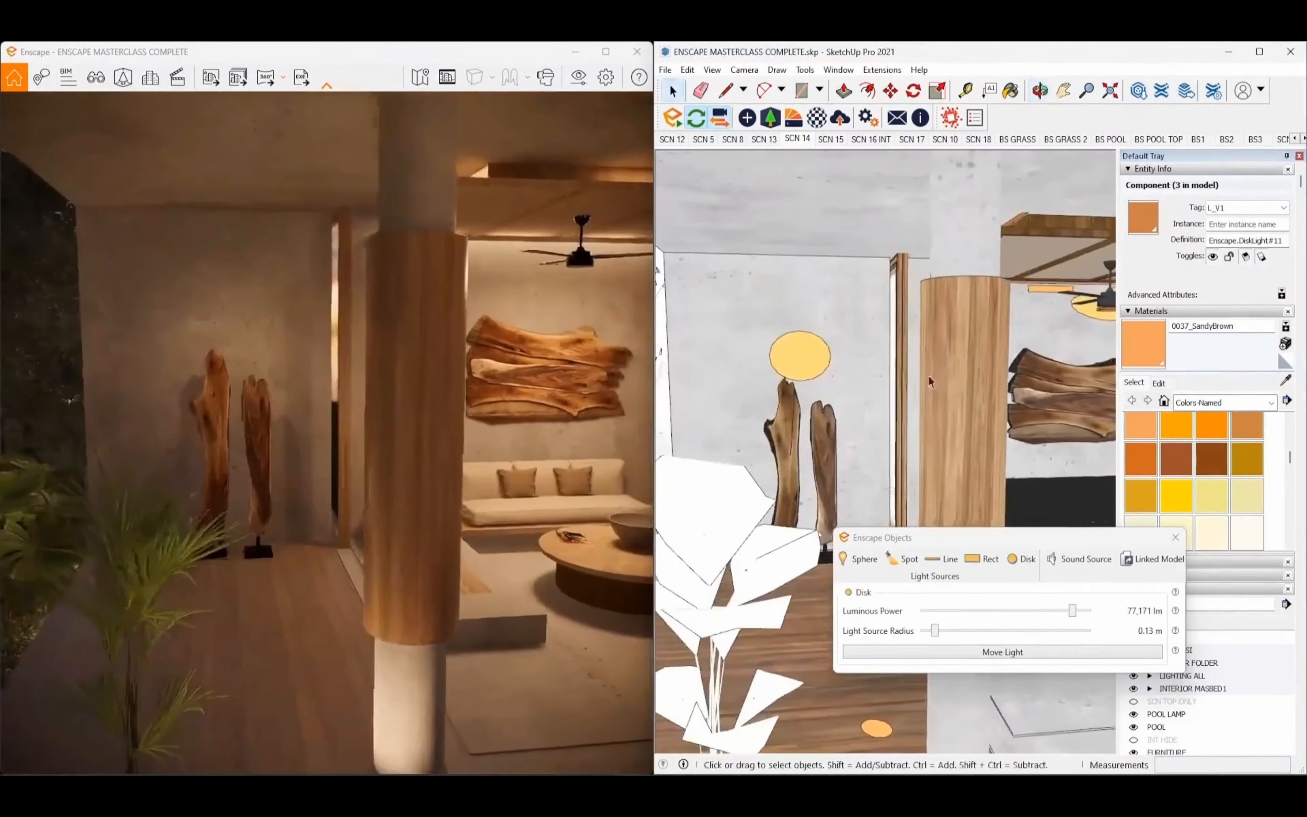
pyautogui.moveTo(901, 388); pyautogui.dragTo(863, 401, button='middle')
pyautogui.scroll(-2, 926, 411)
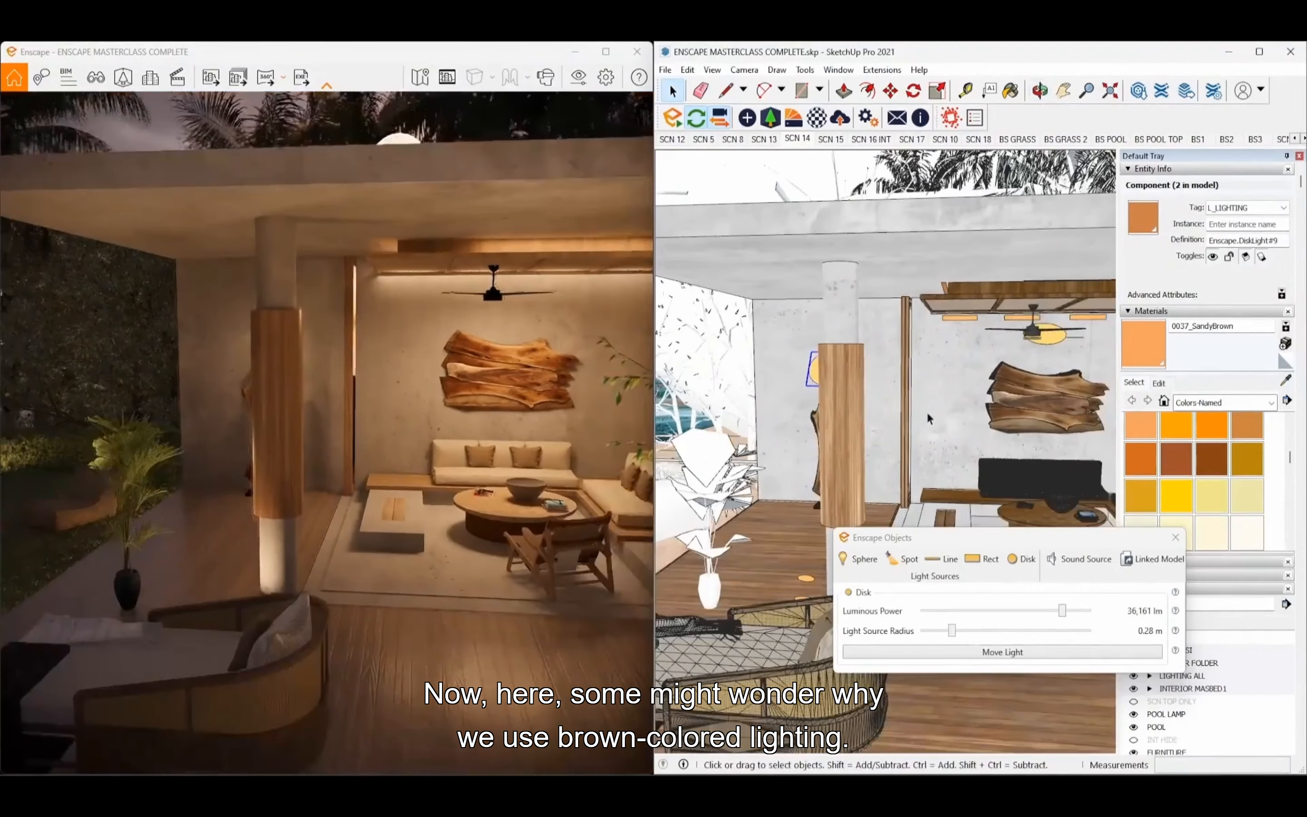
pyautogui.moveTo(796, 349)
pyautogui.mouseDown(button='middle')
pyautogui.moveTo(857, 384)
pyautogui.moveTo(869, 357)
pyautogui.mouseUp(button='middle')
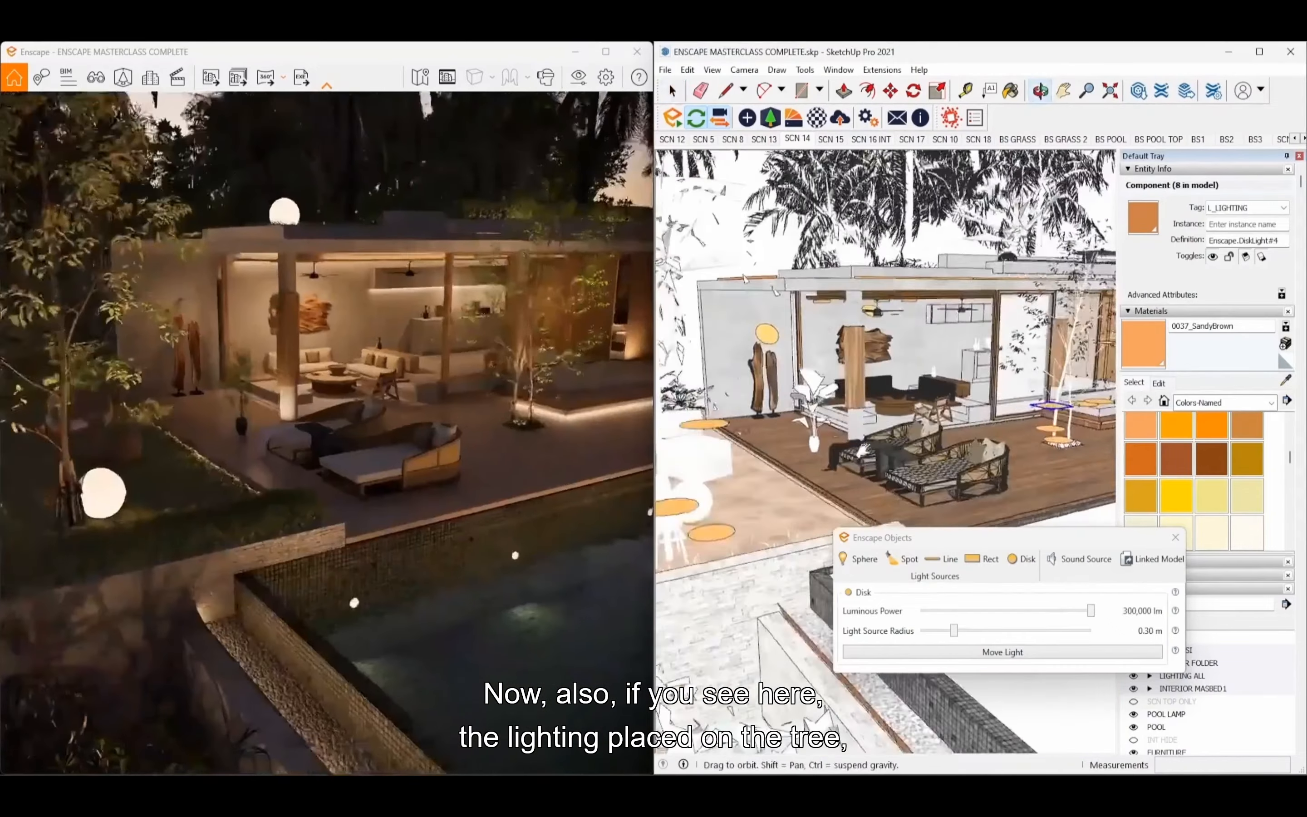
# Step: Select five disk lights around the deck tree and move them 4844 mm away, leaving one light at its base
pyautogui.keyDown('shift'); pyautogui.moveTo(863, 449); pyautogui.dragTo(707, 452, button='middle'); pyautogui.keyUp('shift')
pyautogui.scroll(4, 939, 411)
pyautogui.moveTo(940, 411)
pyautogui.mouseDown(button='middle')
pyautogui.moveTo(913, 465)
pyautogui.moveTo(872, 403)
pyautogui.mouseUp(button='middle')
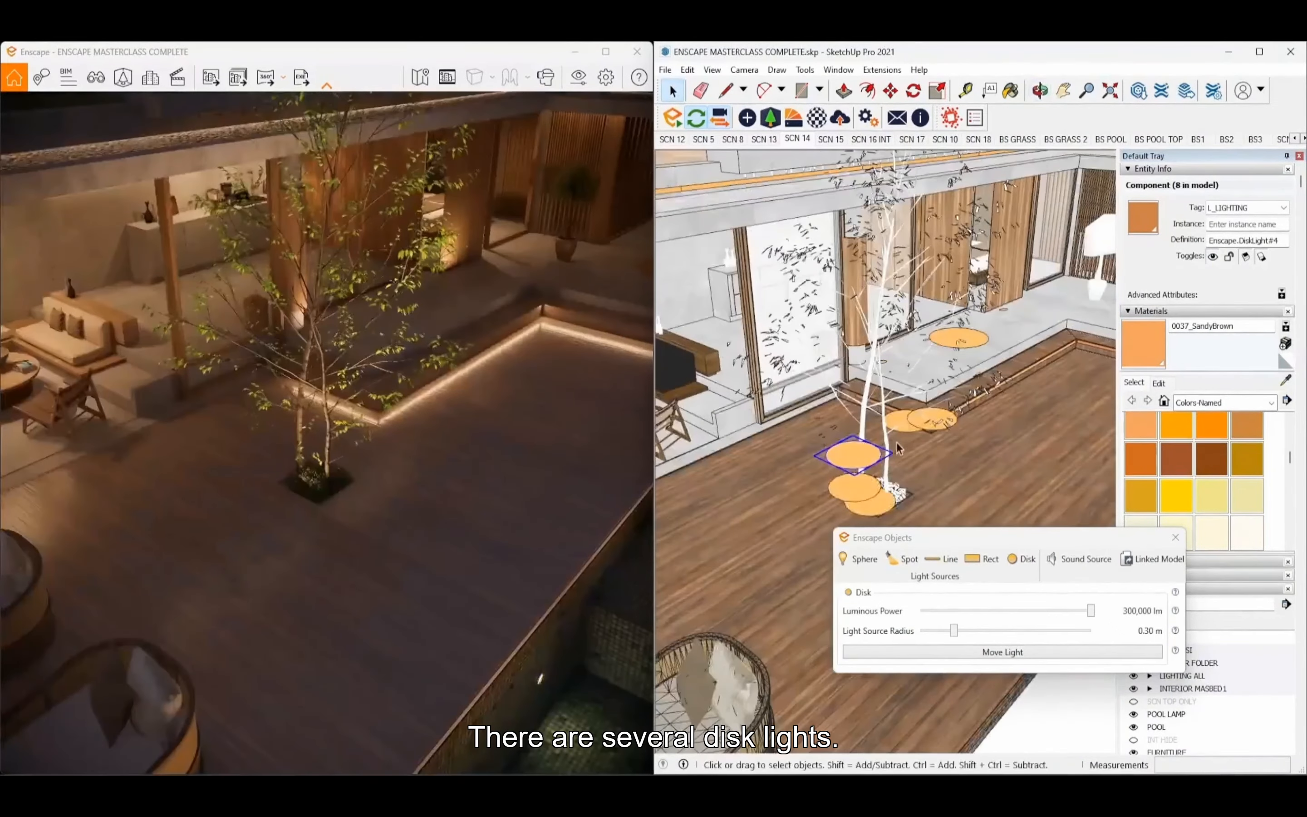
pyautogui.scroll(3, 906, 434)
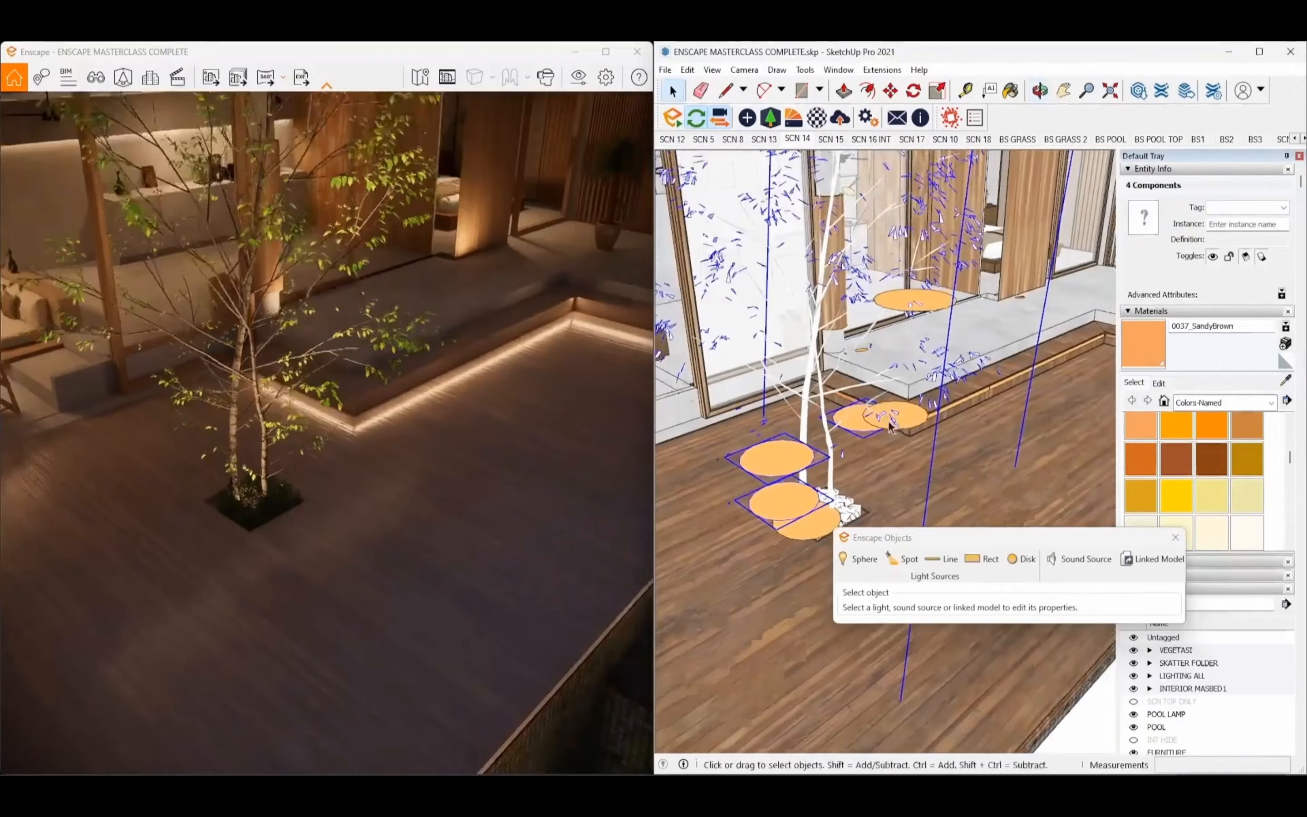
pyautogui.moveTo(891, 416); pyautogui.dragTo(795, 431, button='middle')
pyautogui.moveTo(869, 413)
pyautogui.mouseDown(button='middle')
pyautogui.moveTo(866, 378)
pyautogui.moveTo(837, 418)
pyautogui.mouseUp(button='middle')
pyautogui.scroll(-1, 807, 422)
pyautogui.press('m')
pyautogui.click(739, 592)
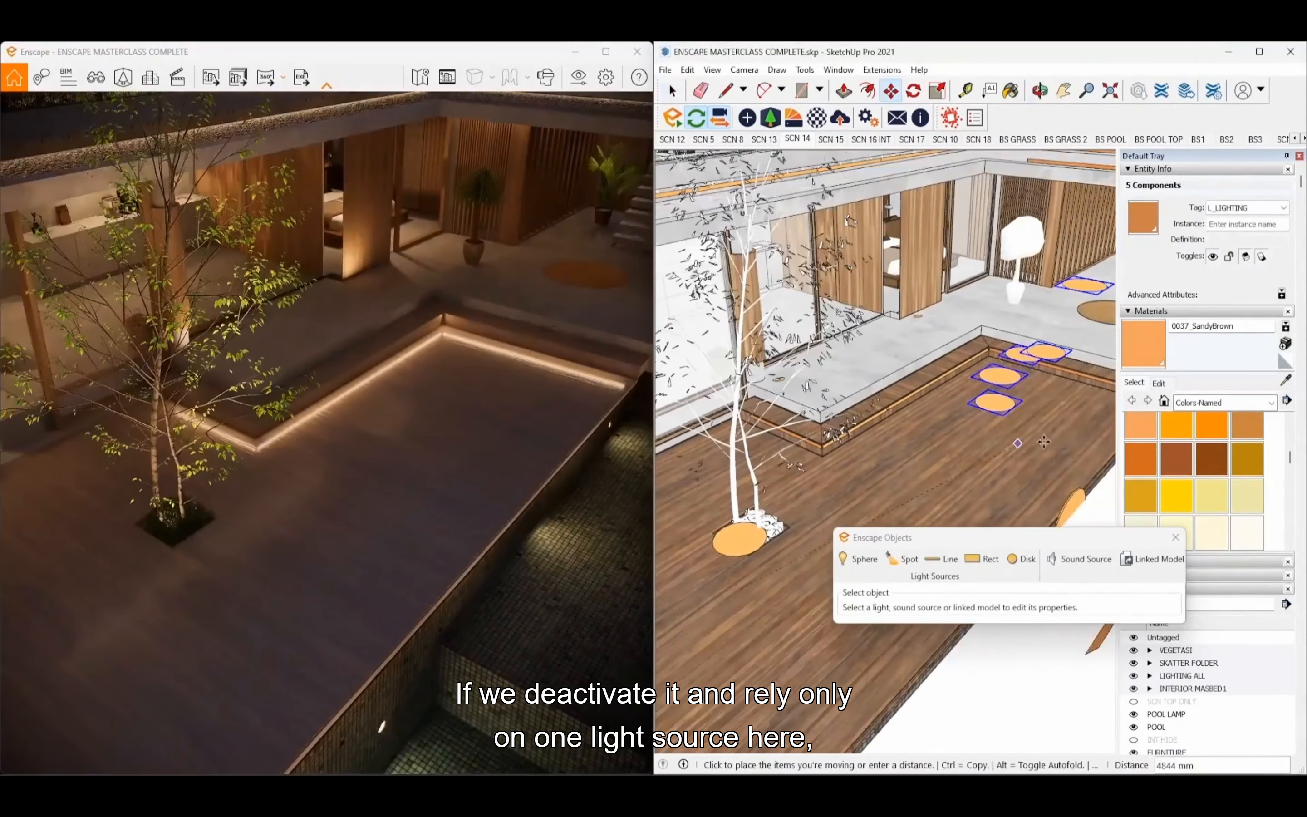
pyautogui.press('Escape')
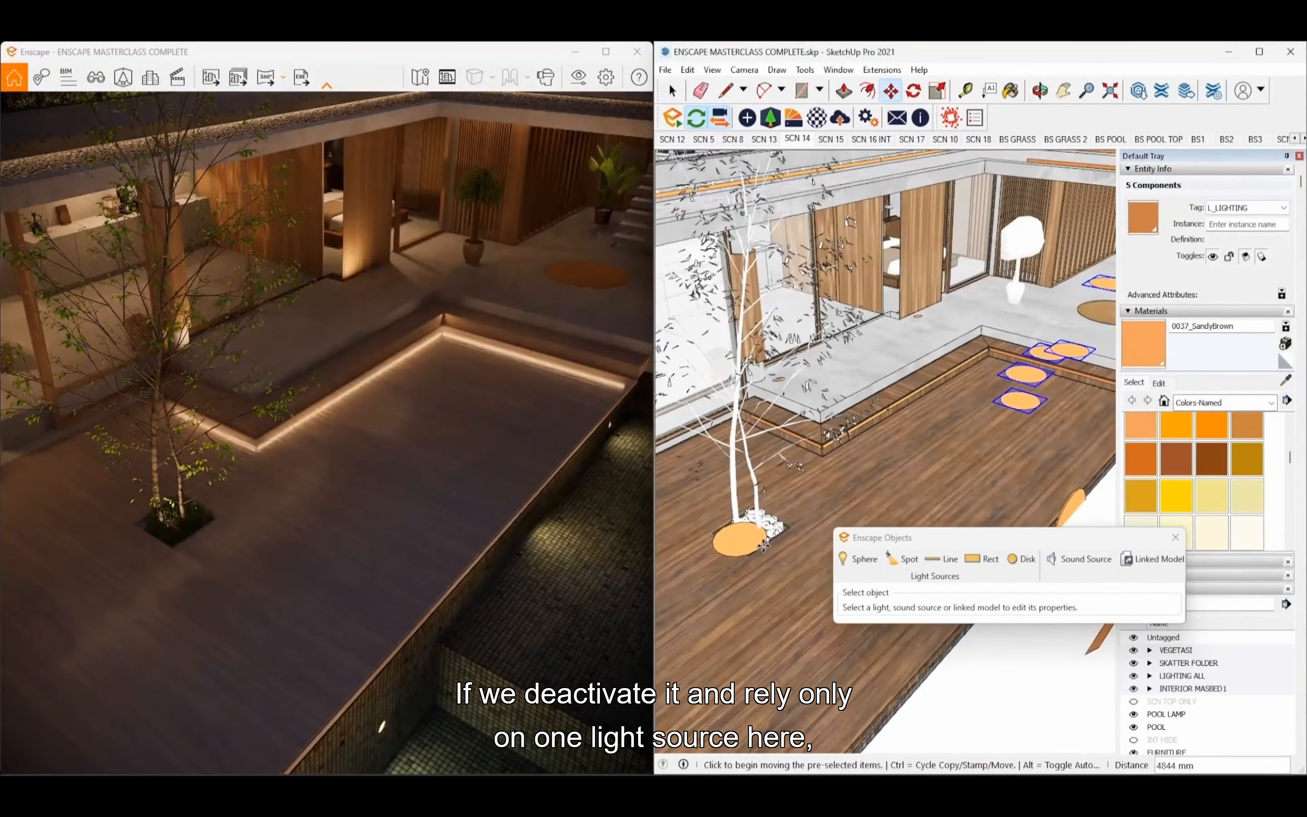
# Step: Inspect the tree lit by the single disk light at its base, and return the moved disk lights around it
pyautogui.moveTo(763, 546); pyautogui.dragTo(770, 530, button='middle')
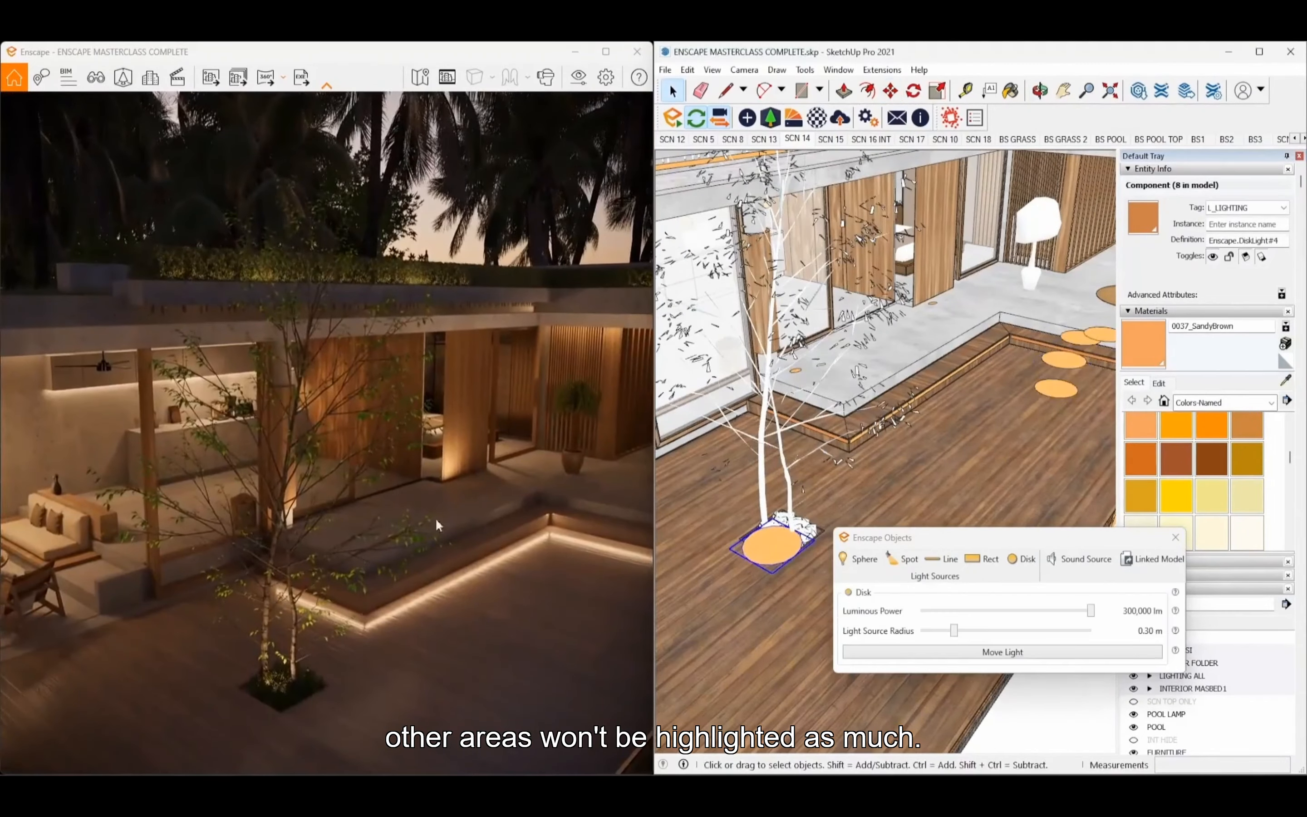
pyautogui.moveTo(921, 427); pyautogui.dragTo(909, 432, button='middle')
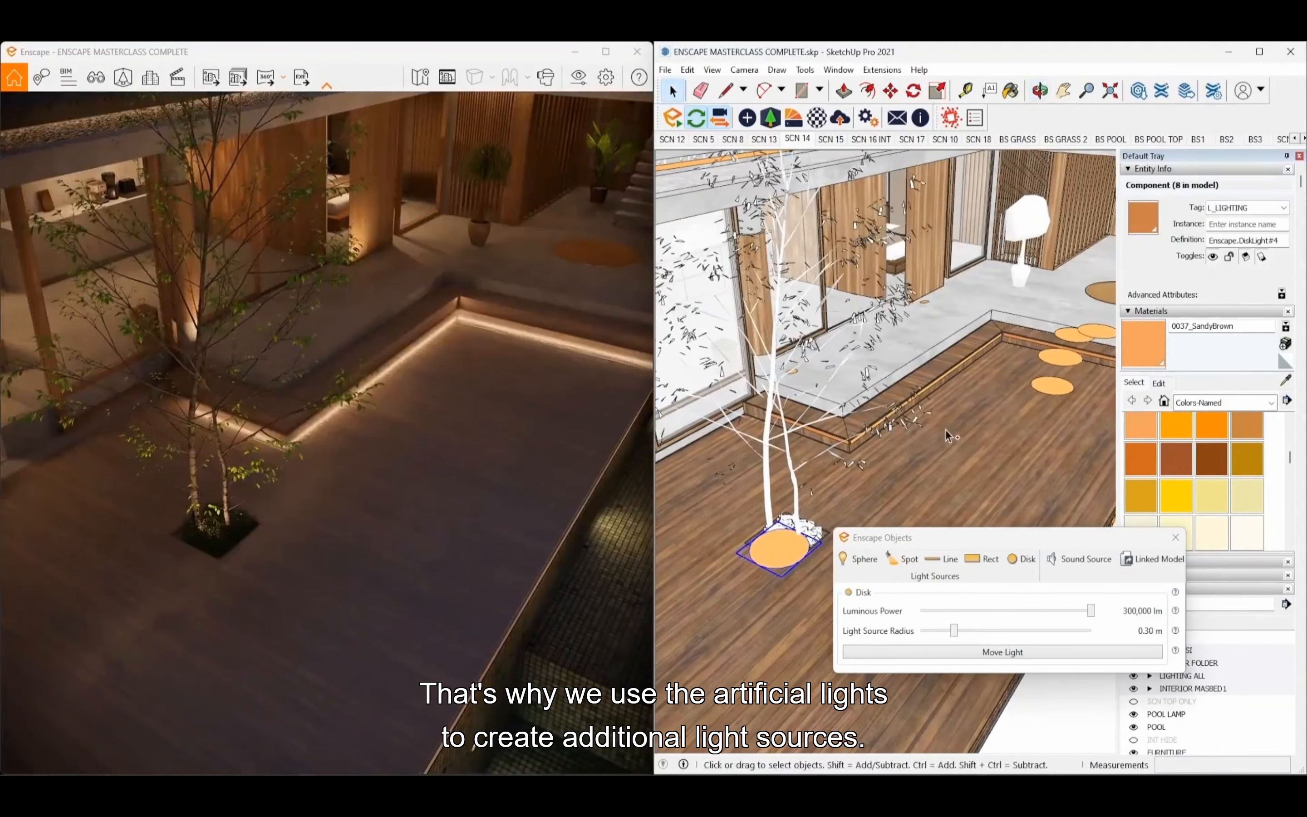
pyautogui.moveTo(990, 407); pyautogui.dragTo(842, 435, button='middle')
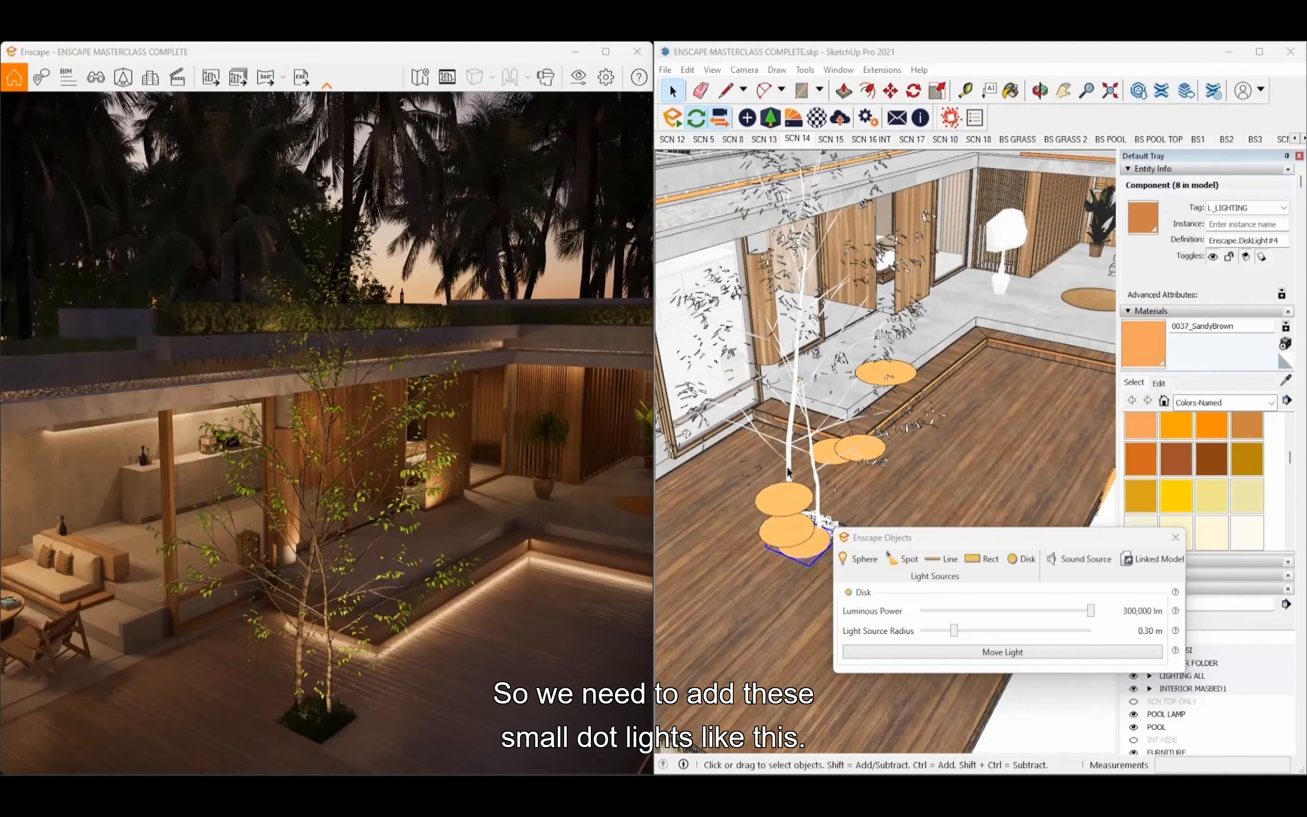
# Step: Select the five Enscape disk lights placed around the deck tree and its branches
pyautogui.keyDown('shift'); pyautogui.click(792, 533); pyautogui.keyUp('shift')
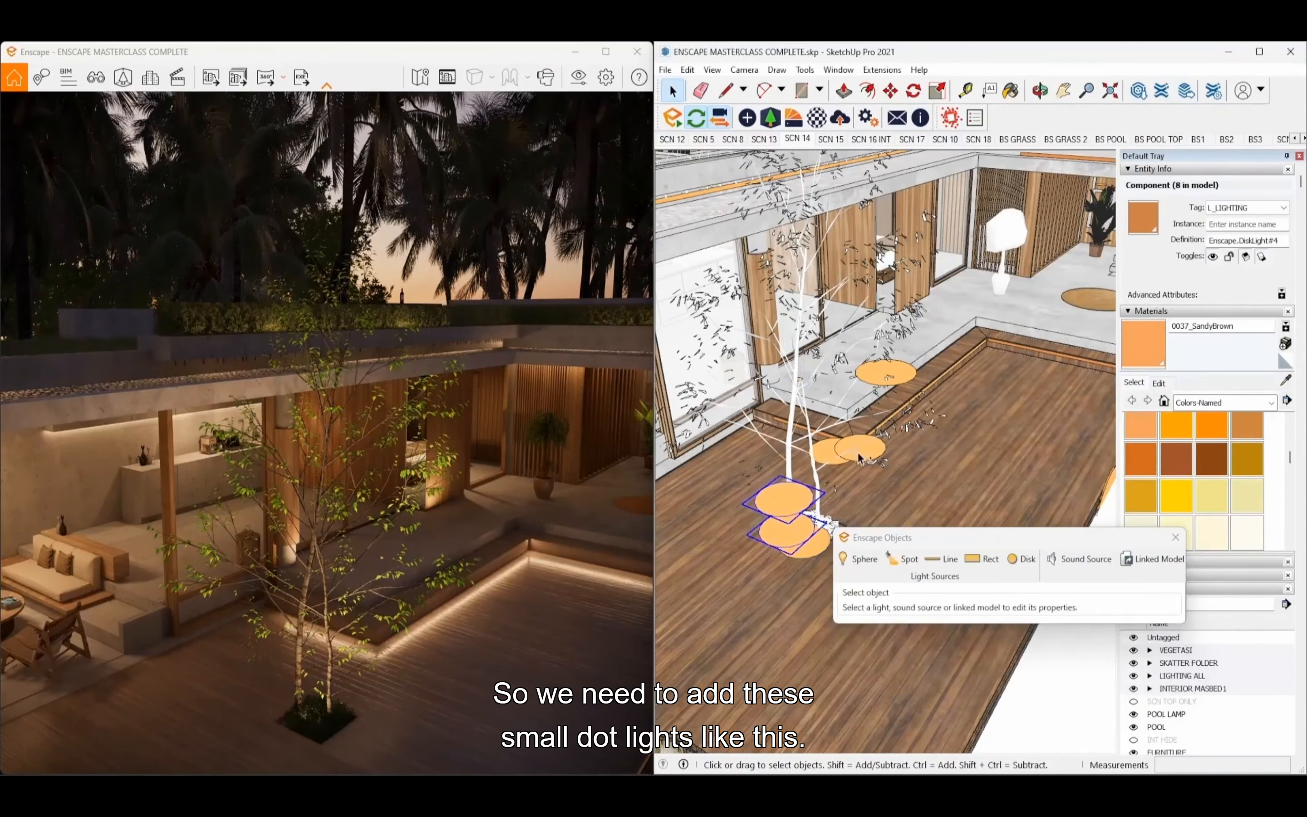
pyautogui.keyDown('shift'); pyautogui.click(815, 456); pyautogui.keyUp('shift')
pyautogui.moveTo(815, 456)
pyautogui.mouseDown(button='middle')
pyautogui.moveTo(823, 470)
pyautogui.moveTo(835, 445)
pyautogui.mouseUp(button='middle')
pyautogui.scroll(3, 835, 444)
pyautogui.click(834, 445)
pyautogui.keyDown('shift'); pyautogui.click(787, 438); pyautogui.keyUp('shift')
pyautogui.keyDown('shift'); pyautogui.click(715, 495); pyautogui.keyUp('shift')
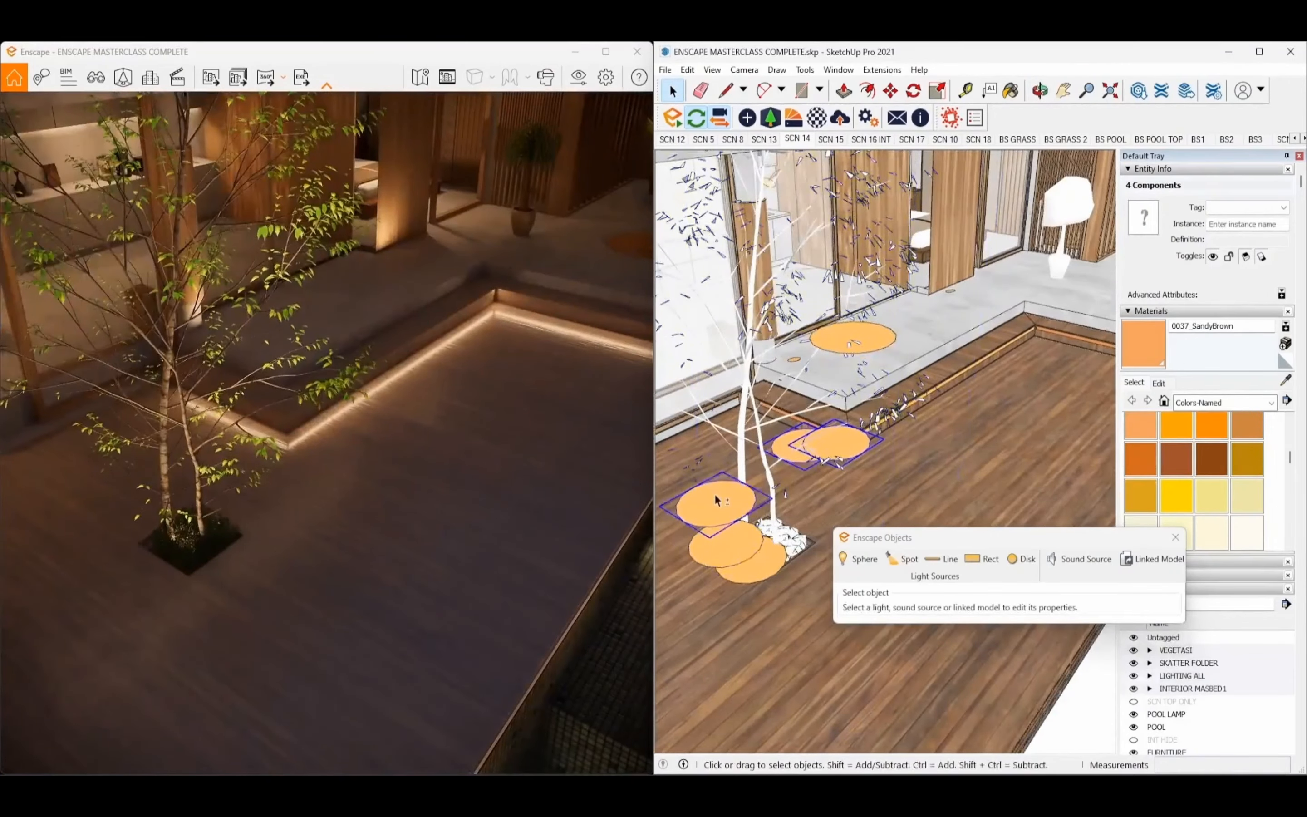
pyautogui.keyDown('shift'); pyautogui.click(867, 336); pyautogui.keyUp('shift')
pyautogui.moveTo(867, 336); pyautogui.dragTo(947, 293, button='middle')
pyautogui.keyDown('shift'); pyautogui.click(803, 507); pyautogui.keyUp('shift')
pyautogui.scroll(-3, 804, 506)
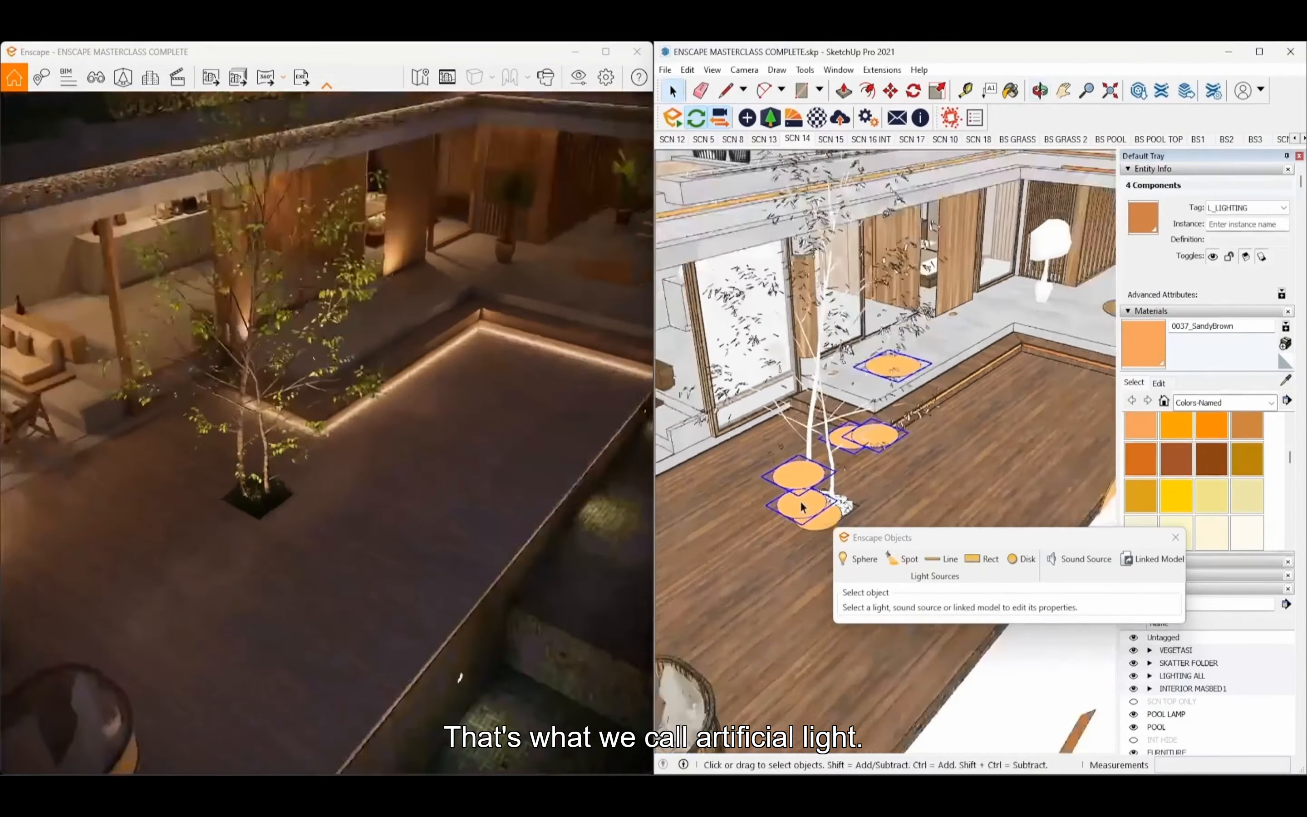
# Step: Select the two rectangular strip lights along the outer base of the pool wall
pyautogui.moveTo(805, 507); pyautogui.dragTo(848, 483, button='middle')
pyautogui.scroll(-8, 849, 483)
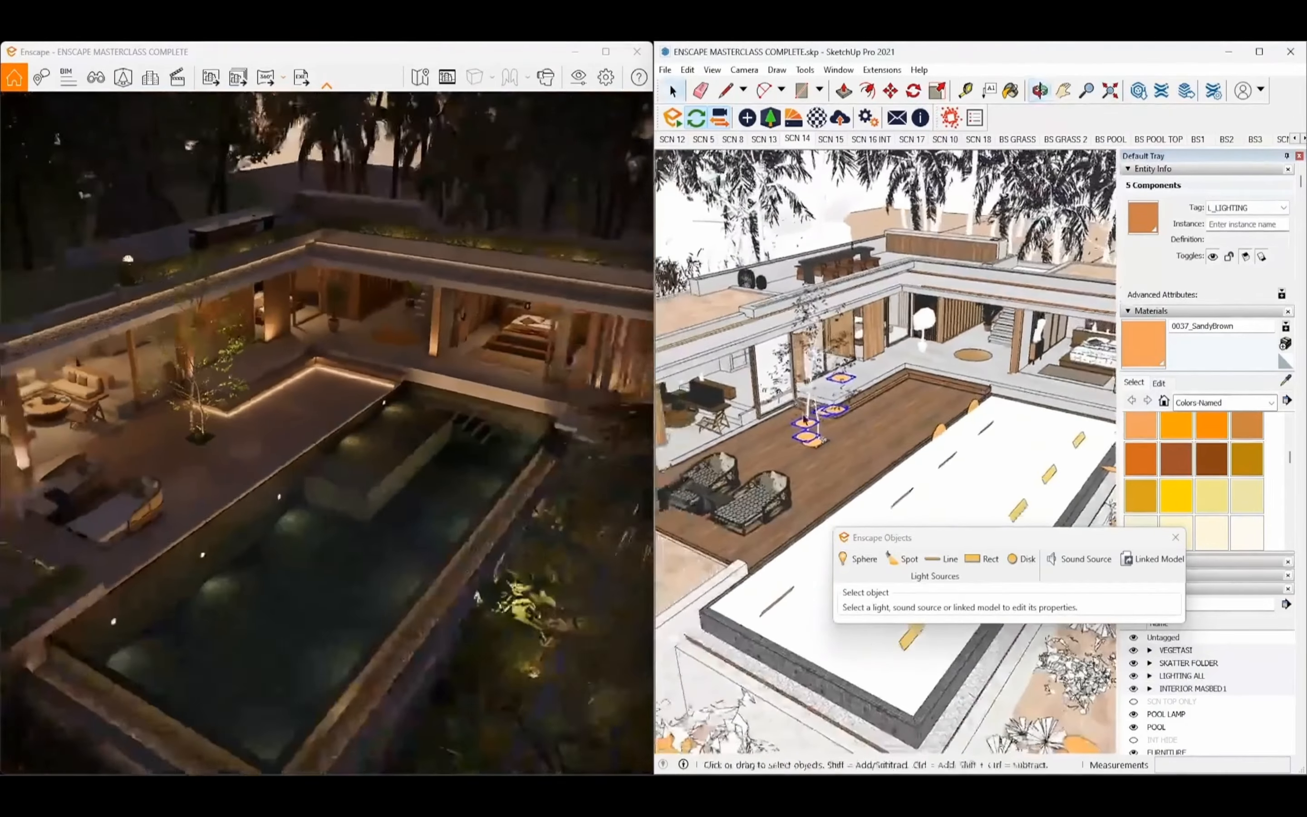
pyautogui.moveTo(805, 420)
pyautogui.mouseDown(button='middle')
pyautogui.moveTo(824, 397)
pyautogui.moveTo(819, 352)
pyautogui.mouseUp(button='middle')
pyautogui.scroll(-3, 819, 351)
pyautogui.scroll(4, 789, 493)
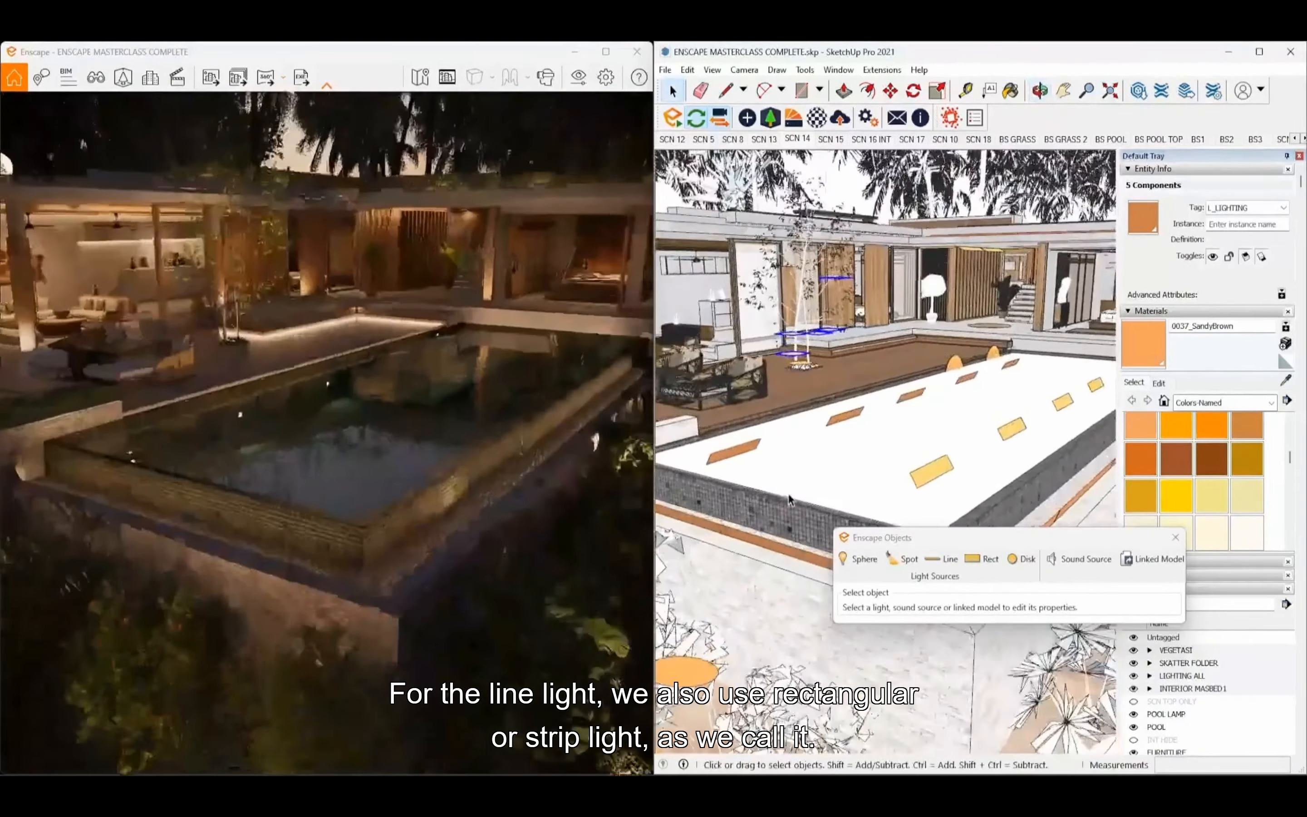
pyautogui.moveTo(789, 493)
pyautogui.mouseDown(button='middle')
pyautogui.moveTo(802, 439)
pyautogui.moveTo(790, 427)
pyautogui.moveTo(771, 509)
pyautogui.moveTo(745, 519)
pyautogui.moveTo(727, 489)
pyautogui.mouseUp(button='middle')
pyautogui.click(774, 499)
pyautogui.click(770, 508)
pyautogui.click(708, 473)
pyautogui.keyDown('shift'); pyautogui.click(752, 491); pyautogui.keyUp('shift')
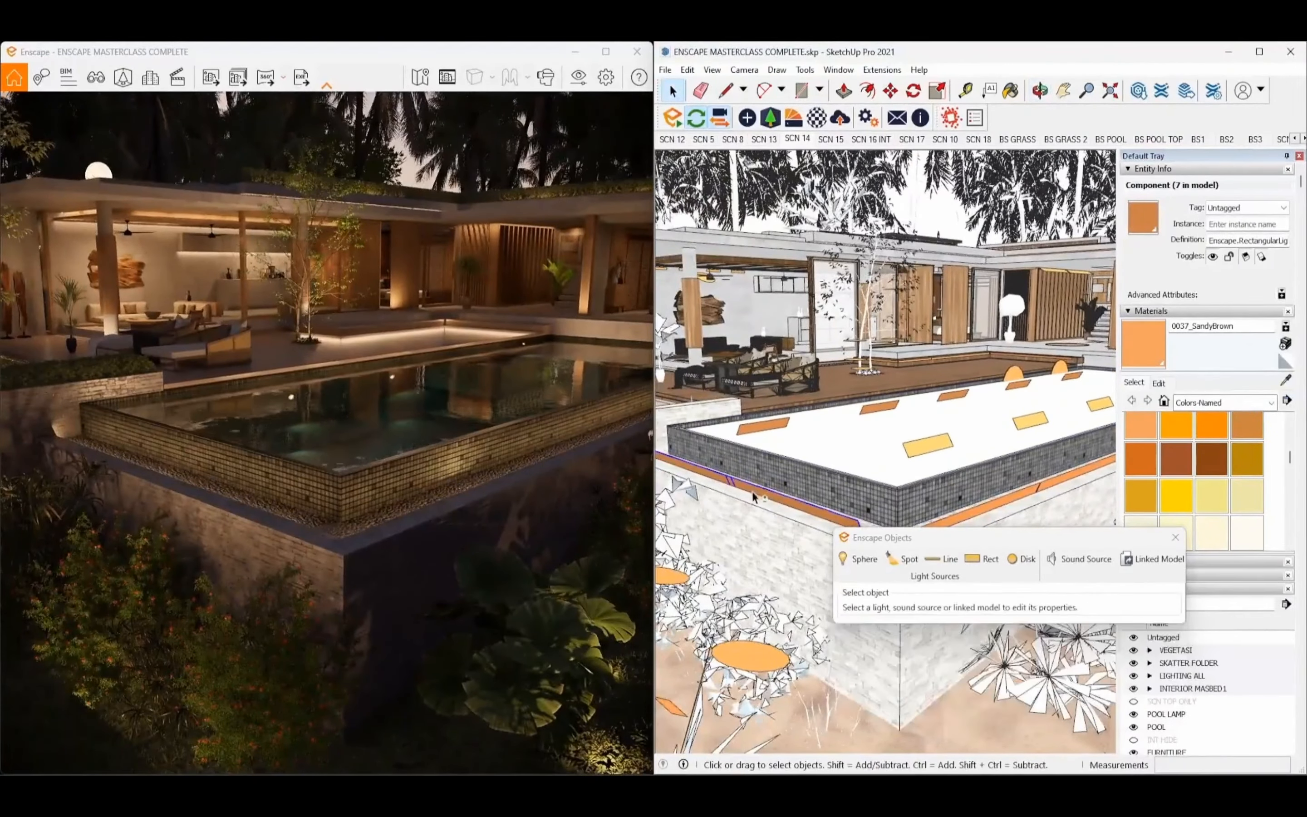
pyautogui.keyDown('shift'); pyautogui.moveTo(808, 444); pyautogui.dragTo(828, 425, button='middle'); pyautogui.keyUp('shift')
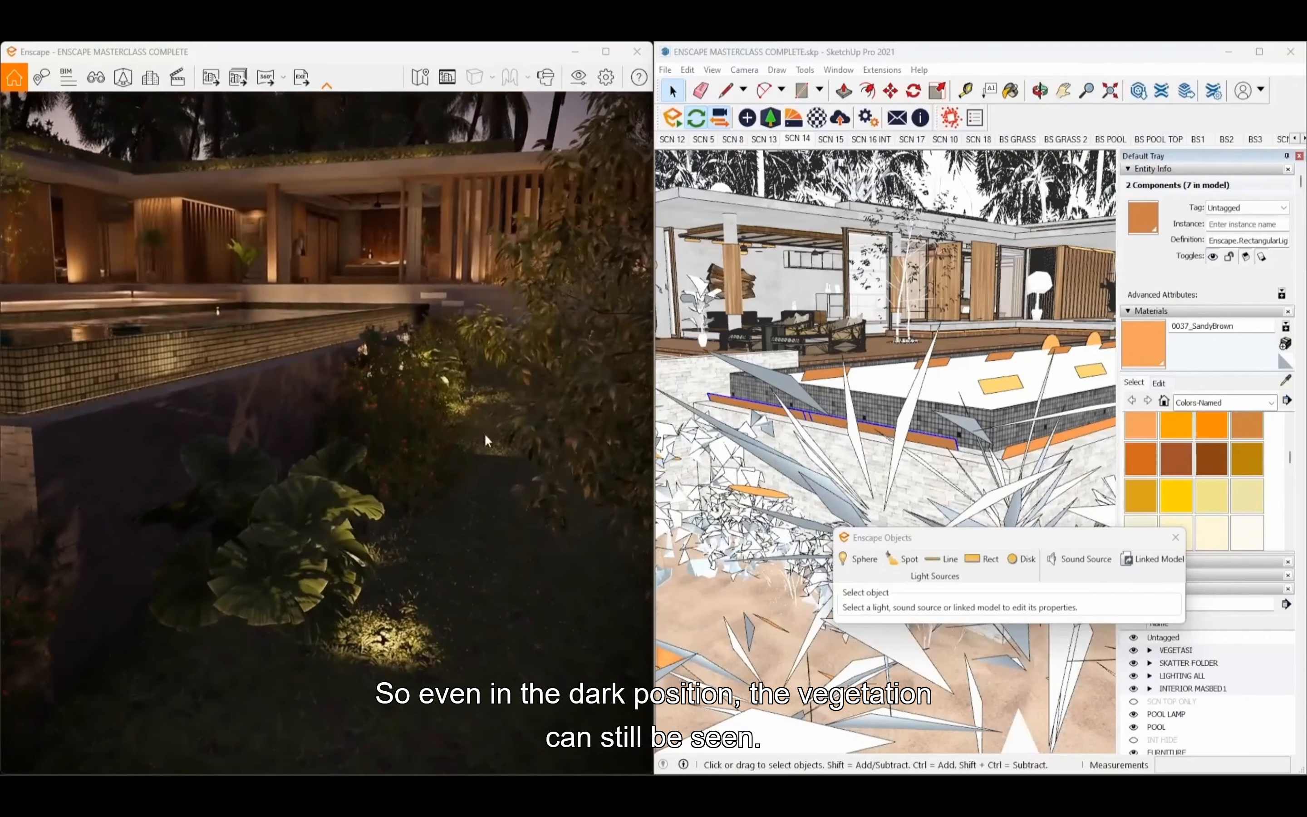
# Step: Review the villa exterior's contrast of bright and dark areas with the render's safe frame on, and turn the frame off
pyautogui.moveTo(974, 538); pyautogui.dragTo(856, 703)
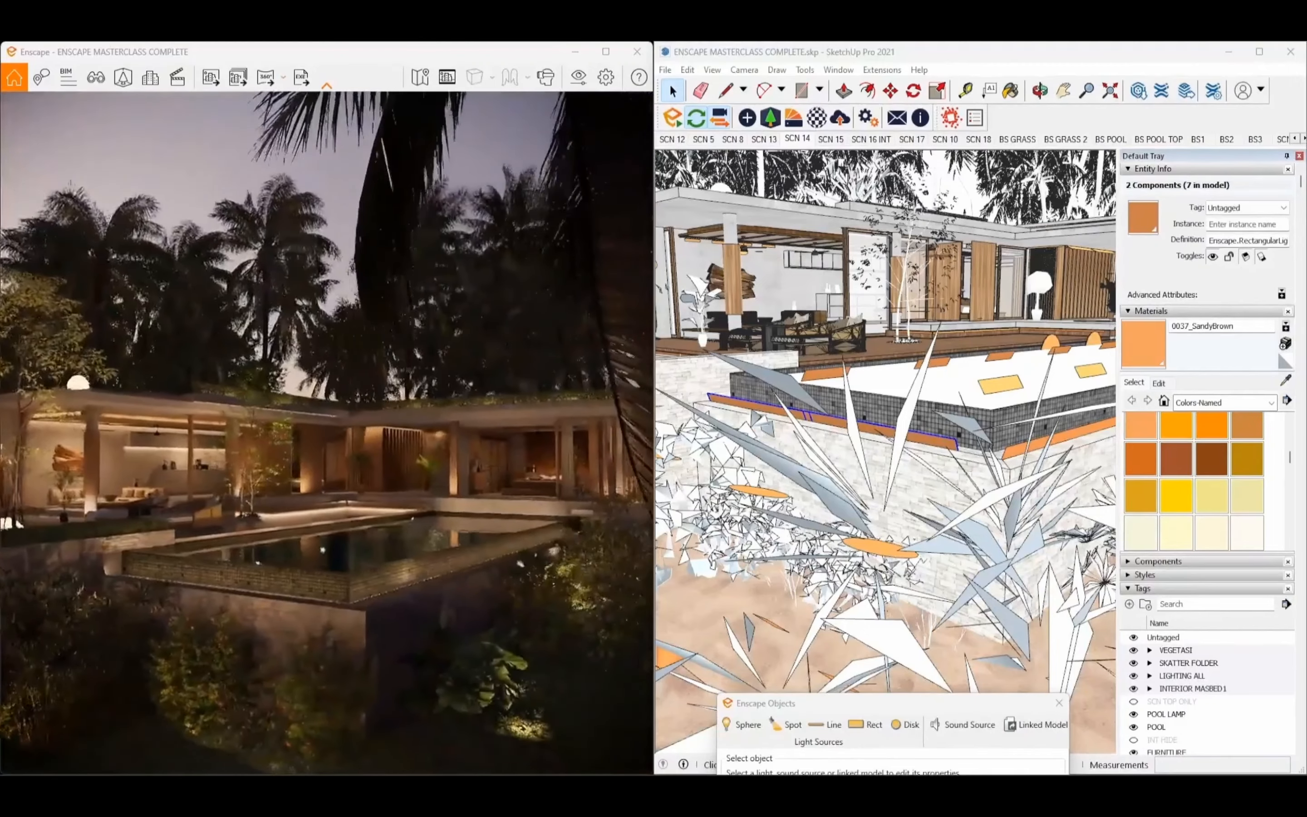
pyautogui.click(448, 77)
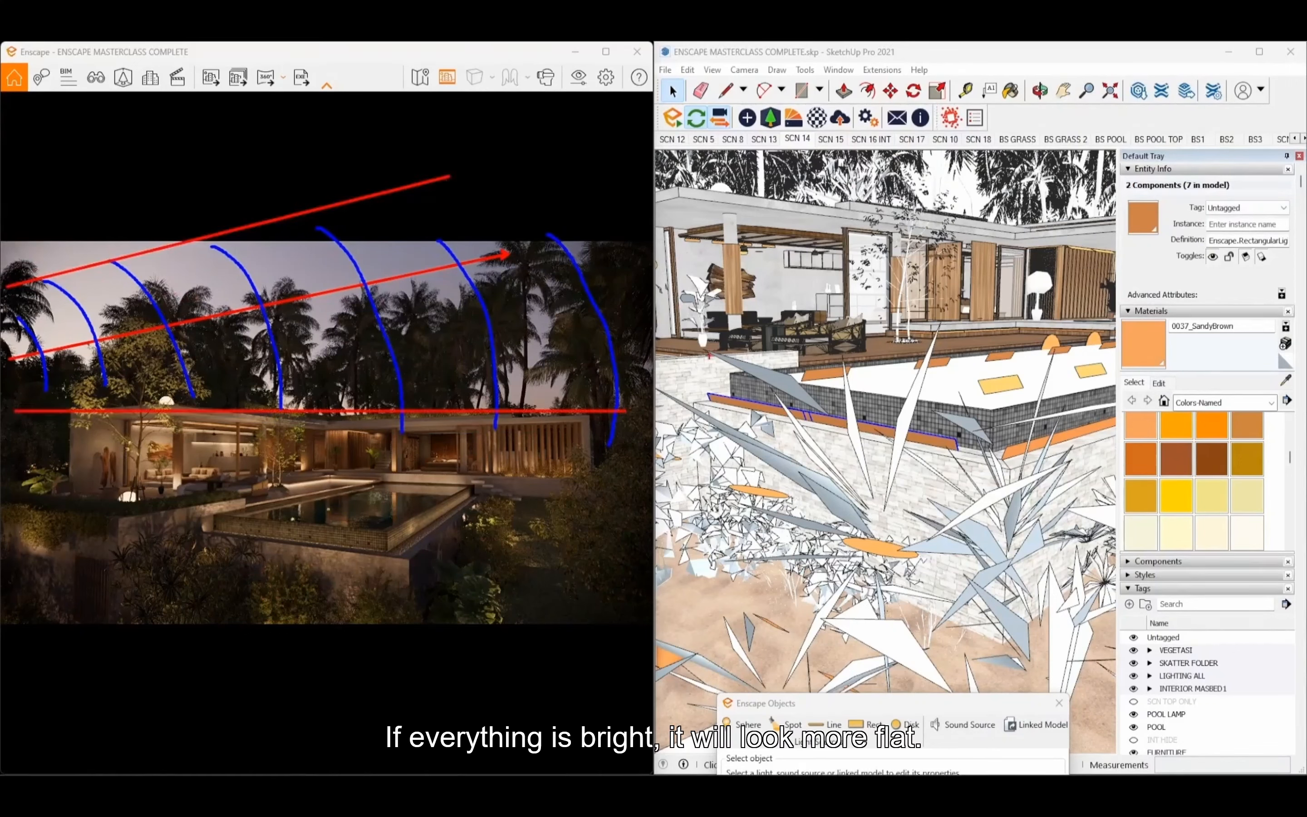
pyautogui.press('Escape')
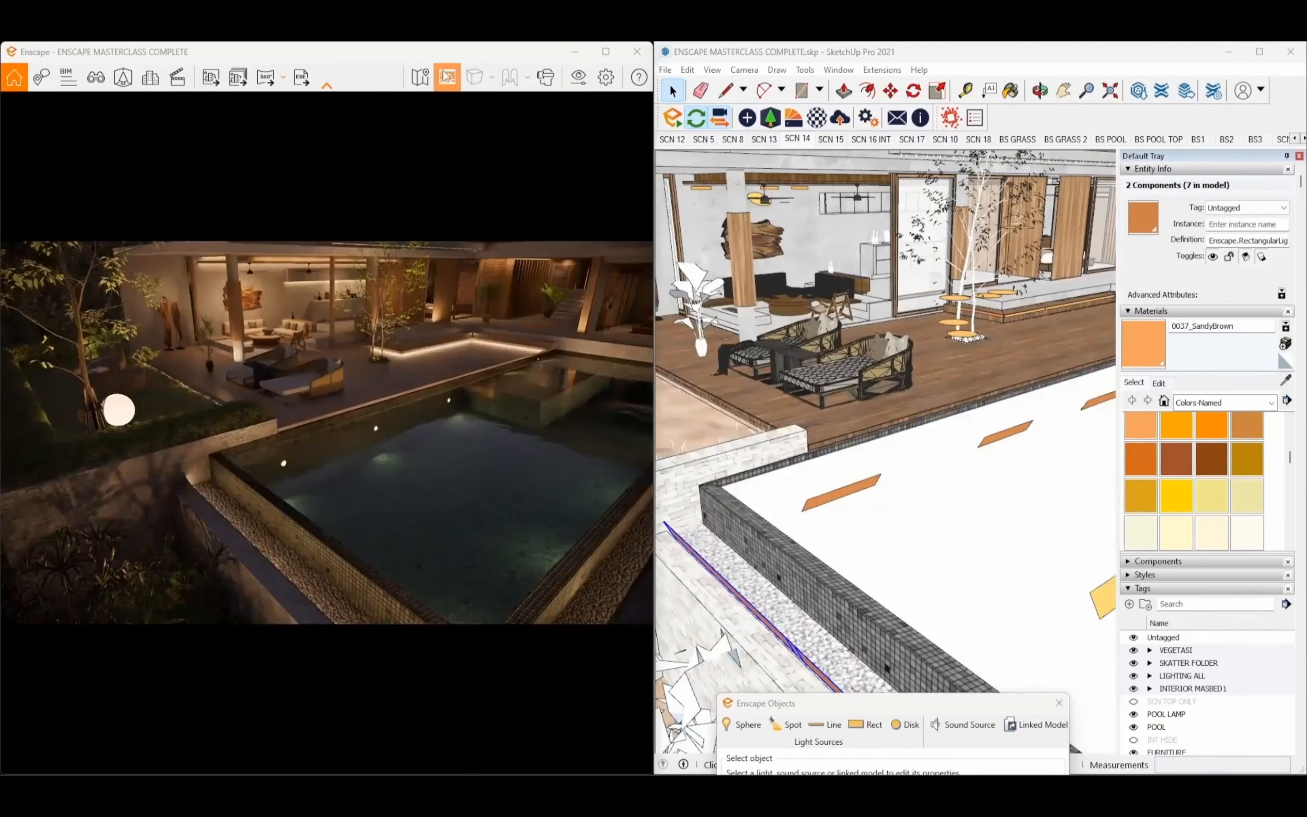
pyautogui.click(446, 76)
# Step: Move the round ball lamp in the garden away from the basket stool onto open grass
pyautogui.moveTo(849, 414)
pyautogui.mouseDown(button='middle')
pyautogui.moveTo(654, 408)
pyautogui.moveTo(868, 426)
pyautogui.moveTo(732, 432)
pyautogui.moveTo(858, 467)
pyautogui.mouseUp(button='middle')
pyautogui.scroll(2, 734, 426)
pyautogui.scroll(1, 858, 467)
pyautogui.click(790, 439)
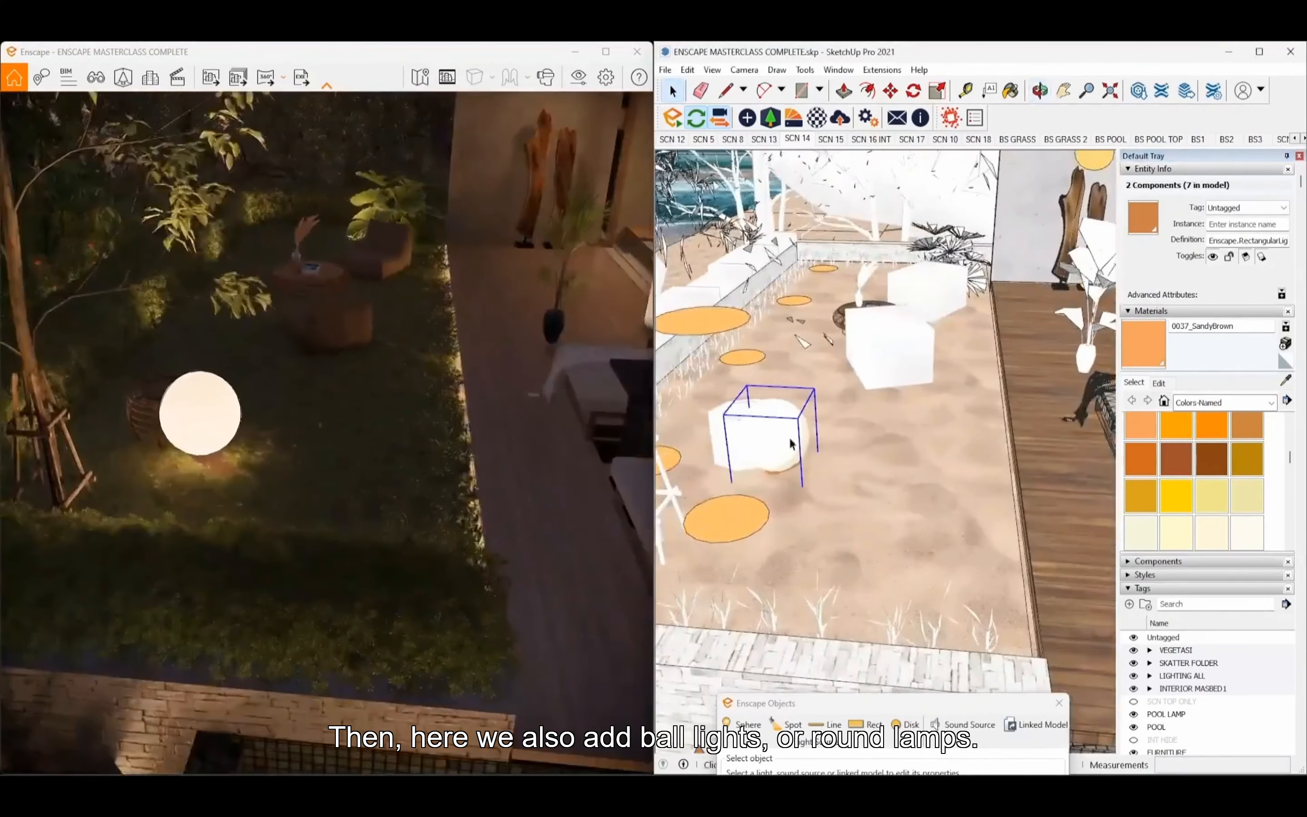
pyautogui.moveTo(790, 439)
pyautogui.mouseDown(button='middle')
pyautogui.moveTo(736, 443)
pyautogui.moveTo(733, 431)
pyautogui.moveTo(787, 460)
pyautogui.moveTo(795, 504)
pyautogui.moveTo(790, 481)
pyautogui.moveTo(810, 480)
pyautogui.moveTo(809, 409)
pyautogui.moveTo(798, 437)
pyautogui.moveTo(863, 446)
pyautogui.moveTo(890, 466)
pyautogui.mouseUp(button='middle')
pyautogui.scroll(1, 739, 434)
pyautogui.press('m')
pyautogui.click(782, 494)
pyautogui.click(880, 508)
pyautogui.press('space')
pyautogui.scroll(1, 876, 507)
pyautogui.scroll(2, 829, 462)
pyautogui.scroll(-5, 882, 444)
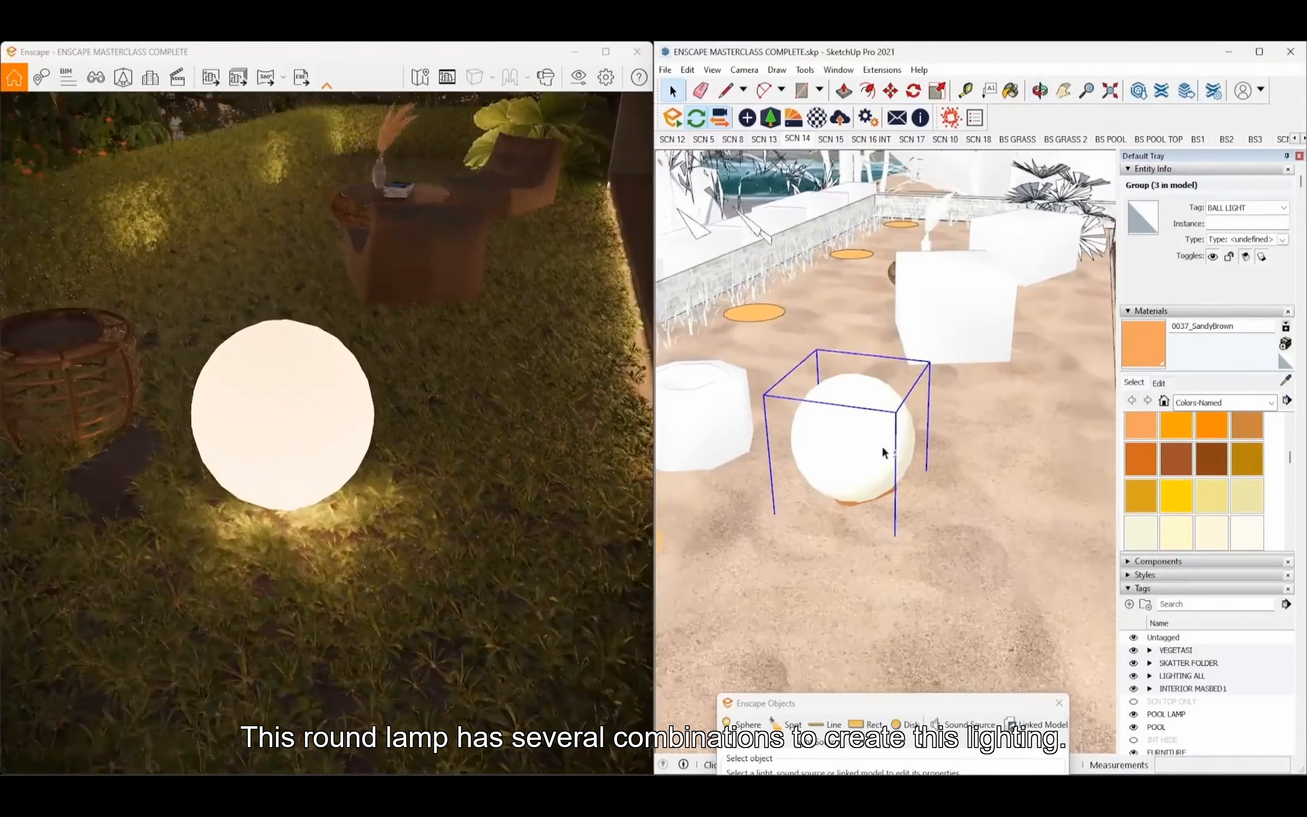
# Step: Open the ball lamp group, move its inner sphere light 839 mm outside the ball, and inspect the unlit ball
pyautogui.keyDown('shift'); pyautogui.moveTo(907, 453); pyautogui.dragTo(856, 449, button='middle'); pyautogui.keyUp('shift')
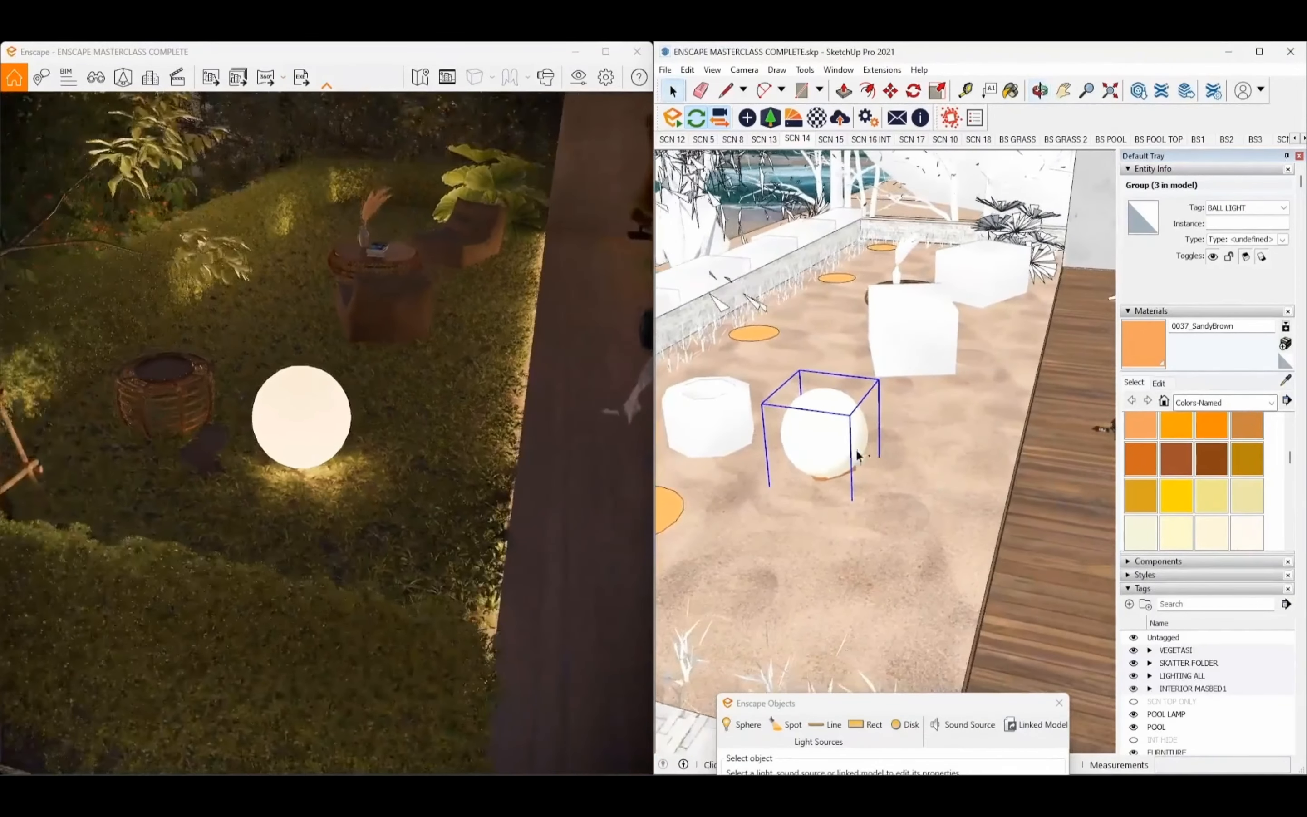
pyautogui.scroll(6, 845, 454)
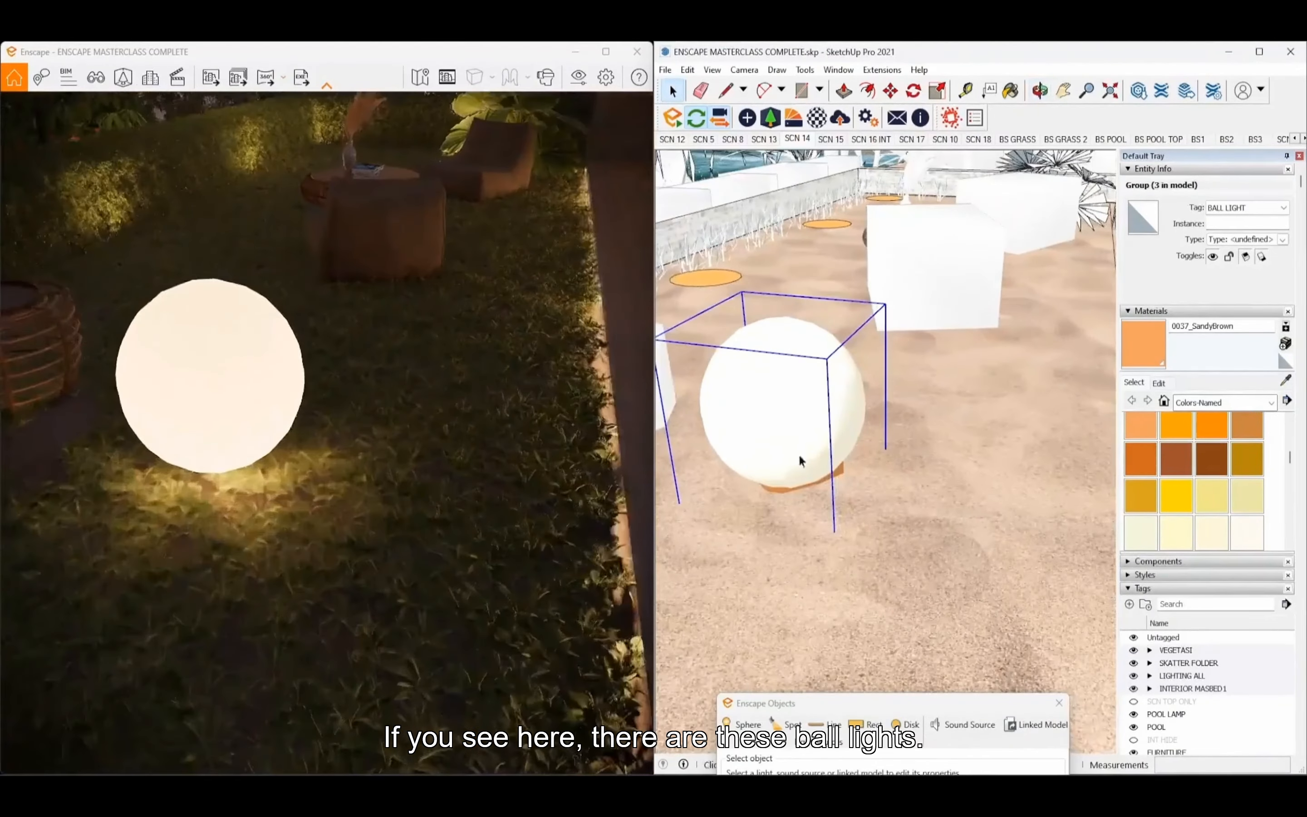
pyautogui.moveTo(827, 453)
pyautogui.mouseDown(button='middle')
pyautogui.moveTo(829, 424)
pyautogui.moveTo(837, 478)
pyautogui.mouseUp(button='middle')
pyautogui.doubleClick(842, 457)
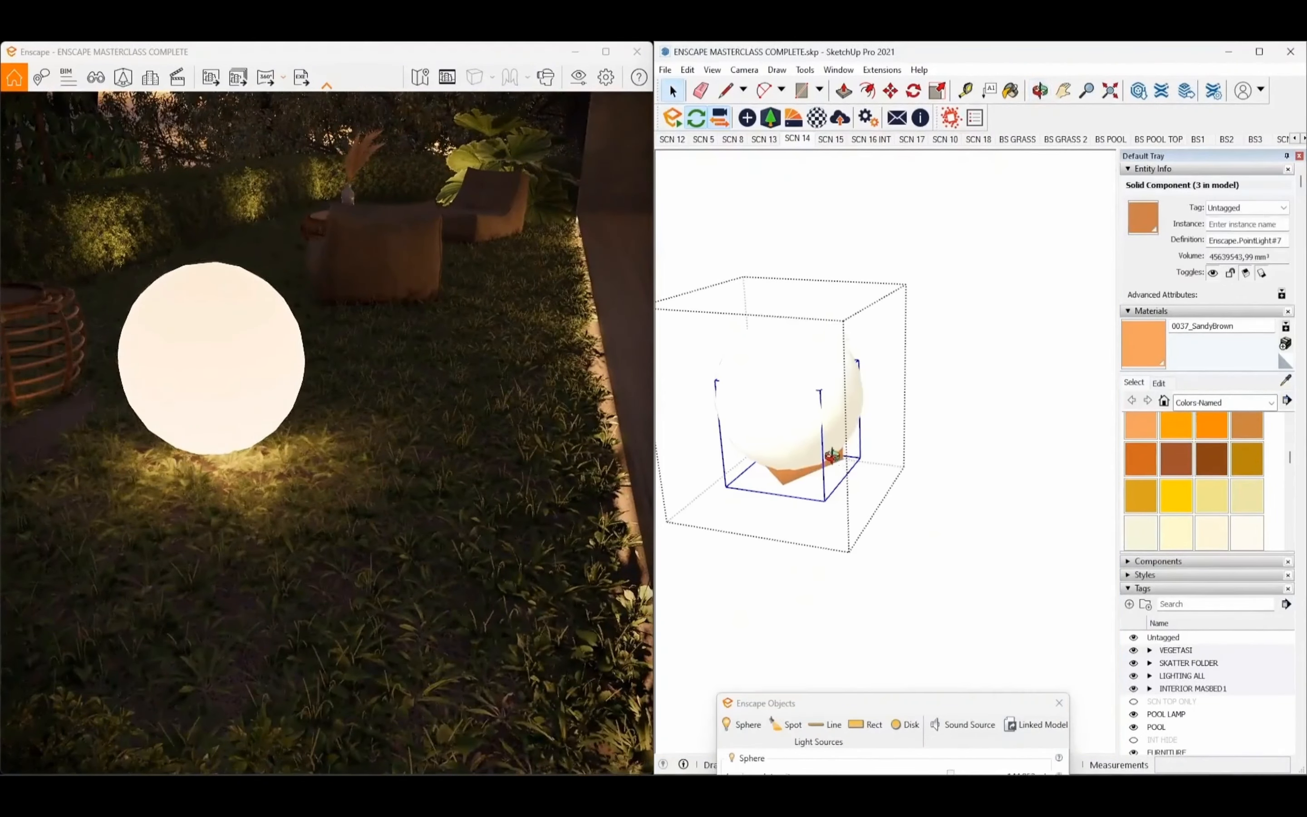
pyautogui.press('m')
pyautogui.click(1019, 483)
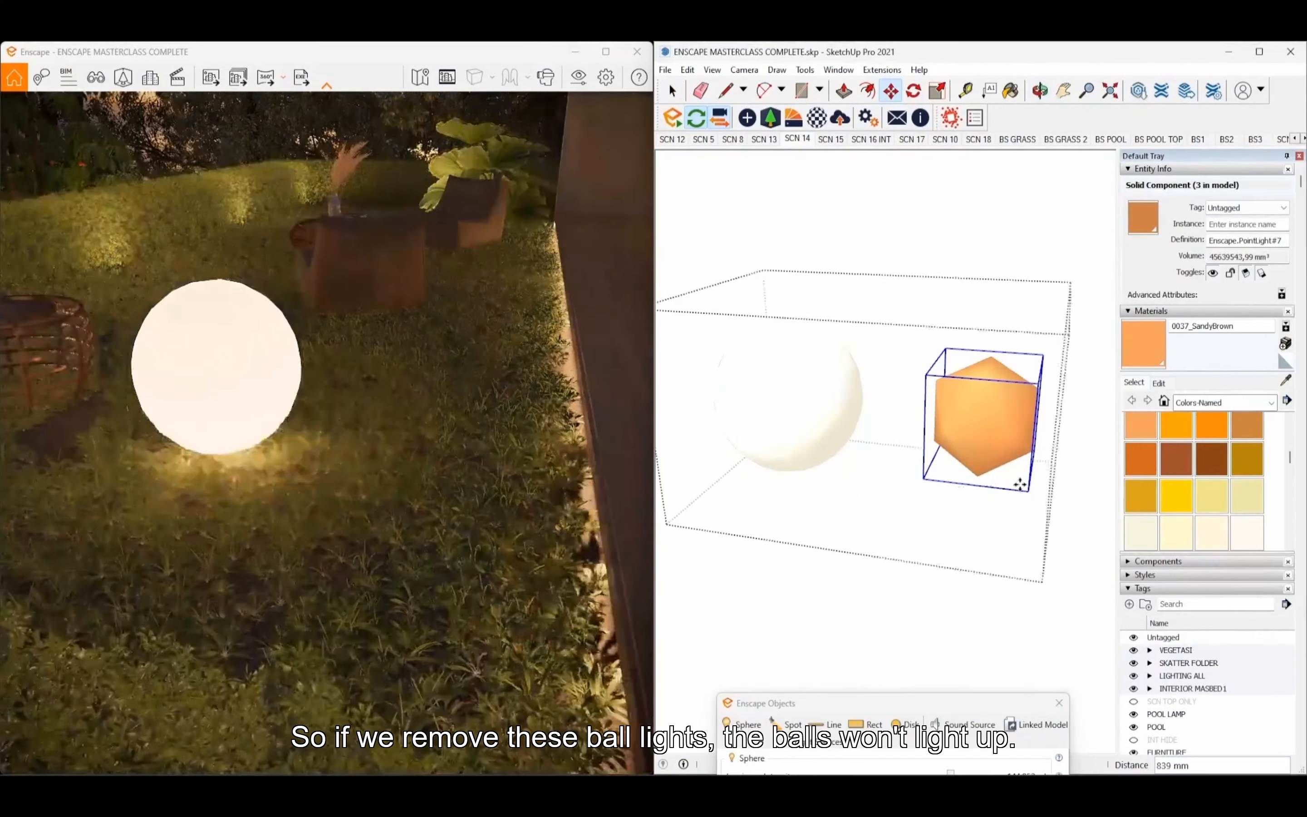
pyautogui.press('space')
pyautogui.scroll(-2, 999, 434)
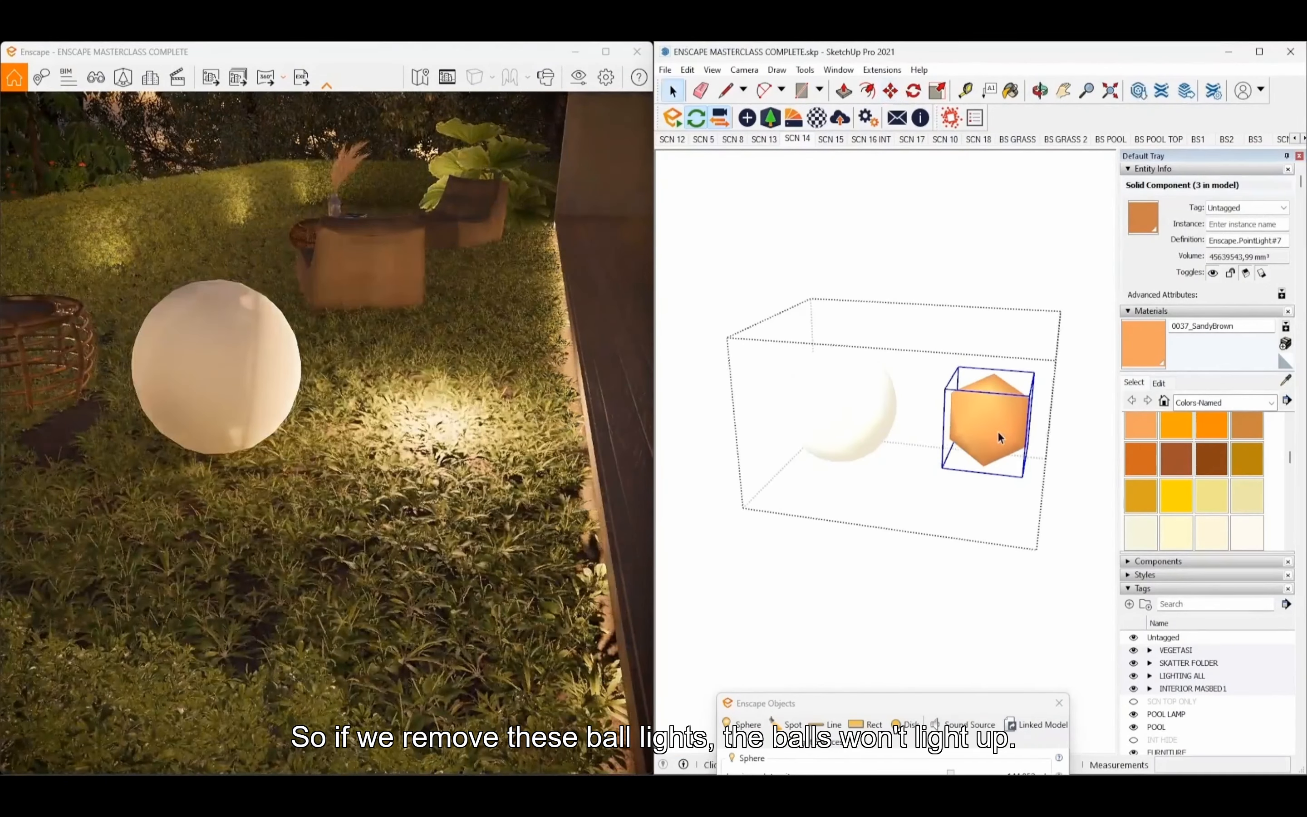
pyautogui.moveTo(998, 435)
pyautogui.mouseDown(button='middle')
pyautogui.moveTo(1026, 466)
pyautogui.moveTo(970, 508)
pyautogui.mouseUp(button='middle')
pyautogui.click(965, 283)
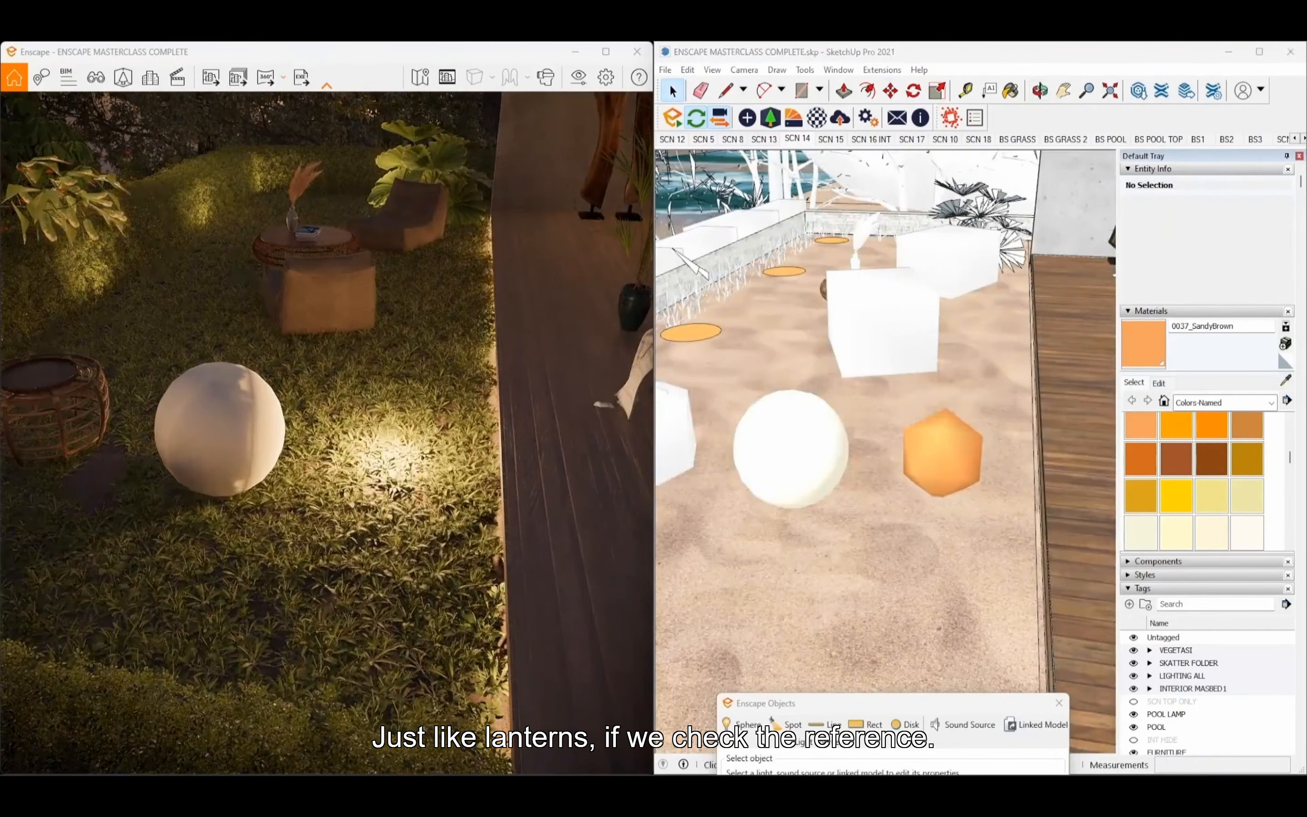
pyautogui.scroll(-1, 346, 508)
pyautogui.moveTo(330, 511); pyautogui.dragTo(302, 507)
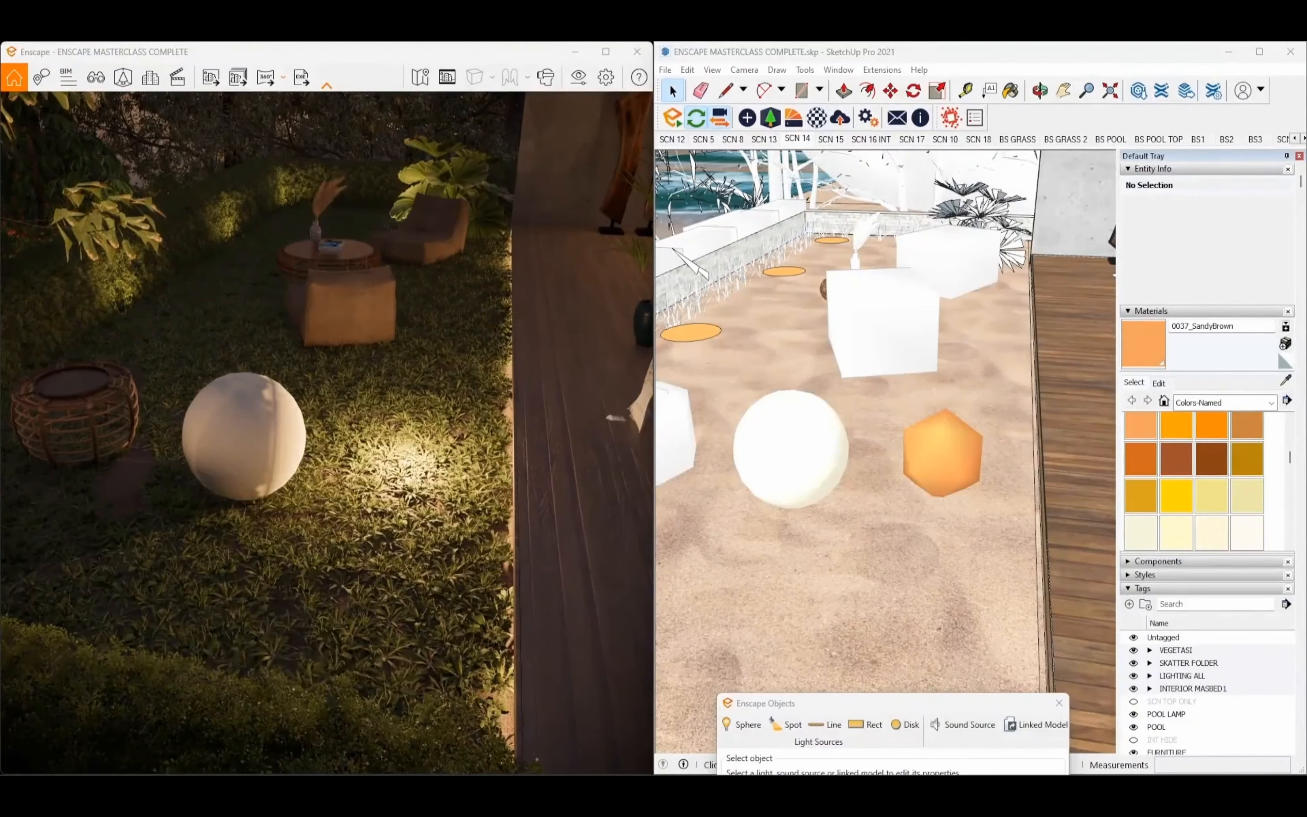
# Step: Open the Enscape Material Editor and sample the ball lamp's [0128_White]1 material
pyautogui.click(817, 117)
pyautogui.moveTo(742, 158)
pyautogui.mouseDown()
pyautogui.moveTo(886, 159)
pyautogui.moveTo(841, 215)
pyautogui.moveTo(1142, 310)
pyautogui.moveTo(988, 250)
pyautogui.mouseUp()
pyautogui.click(1285, 379)
pyautogui.click(849, 218)
pyautogui.click(829, 411)
pyautogui.click(1026, 278)
pyautogui.click(1023, 284)
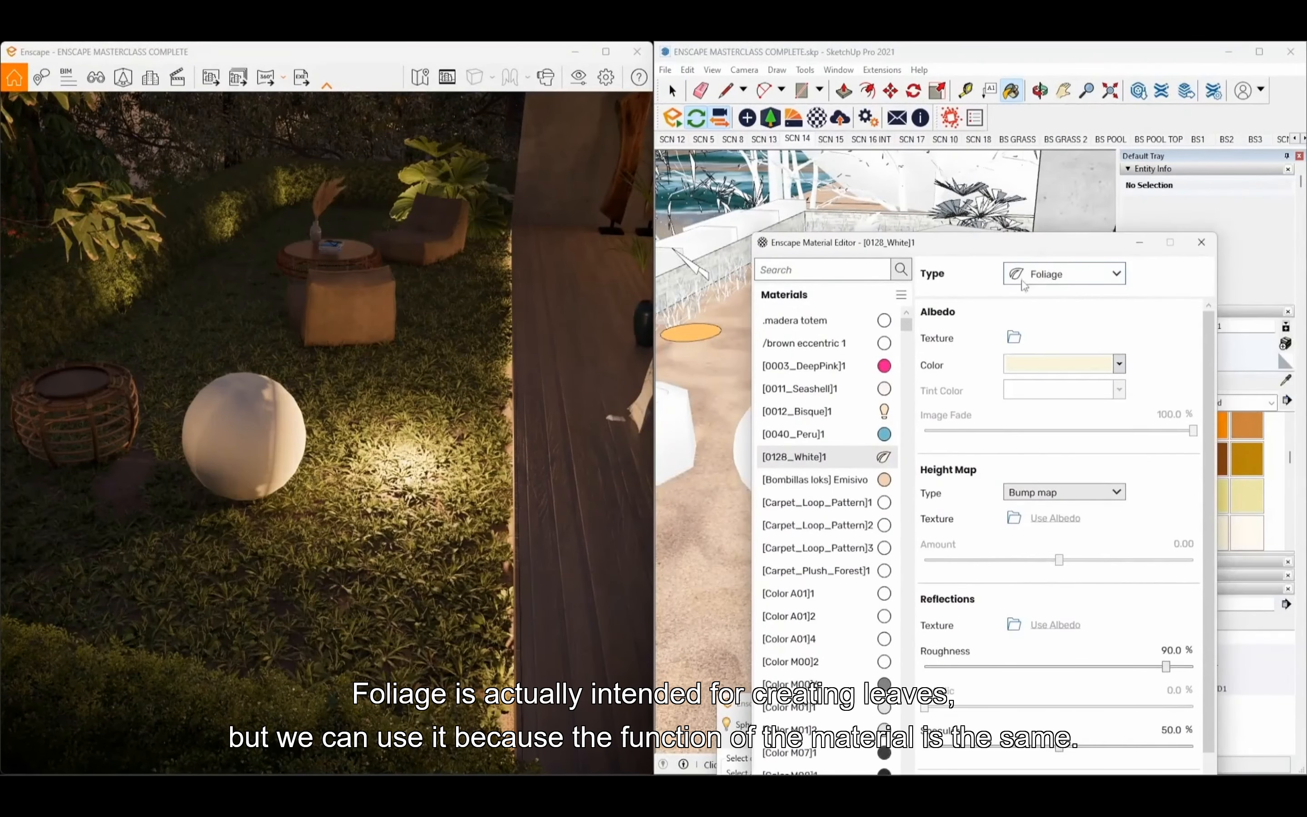
# Step: Check the Foliage type among the available material types and the albedo color of [0128_White]1
pyautogui.click(1062, 274)
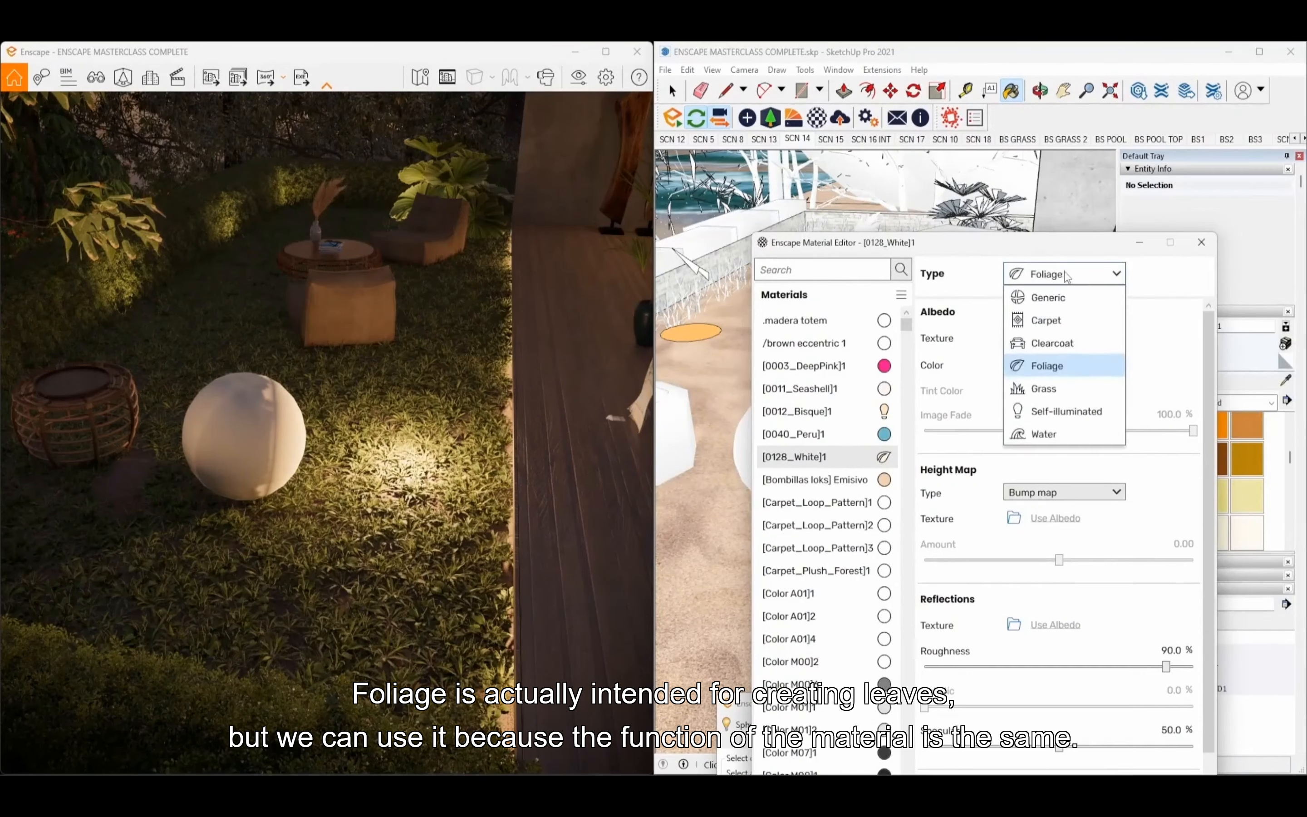
pyautogui.click(1058, 275)
pyautogui.moveTo(1007, 246); pyautogui.dragTo(1113, 222)
pyautogui.click(1120, 251)
pyautogui.click(1120, 255)
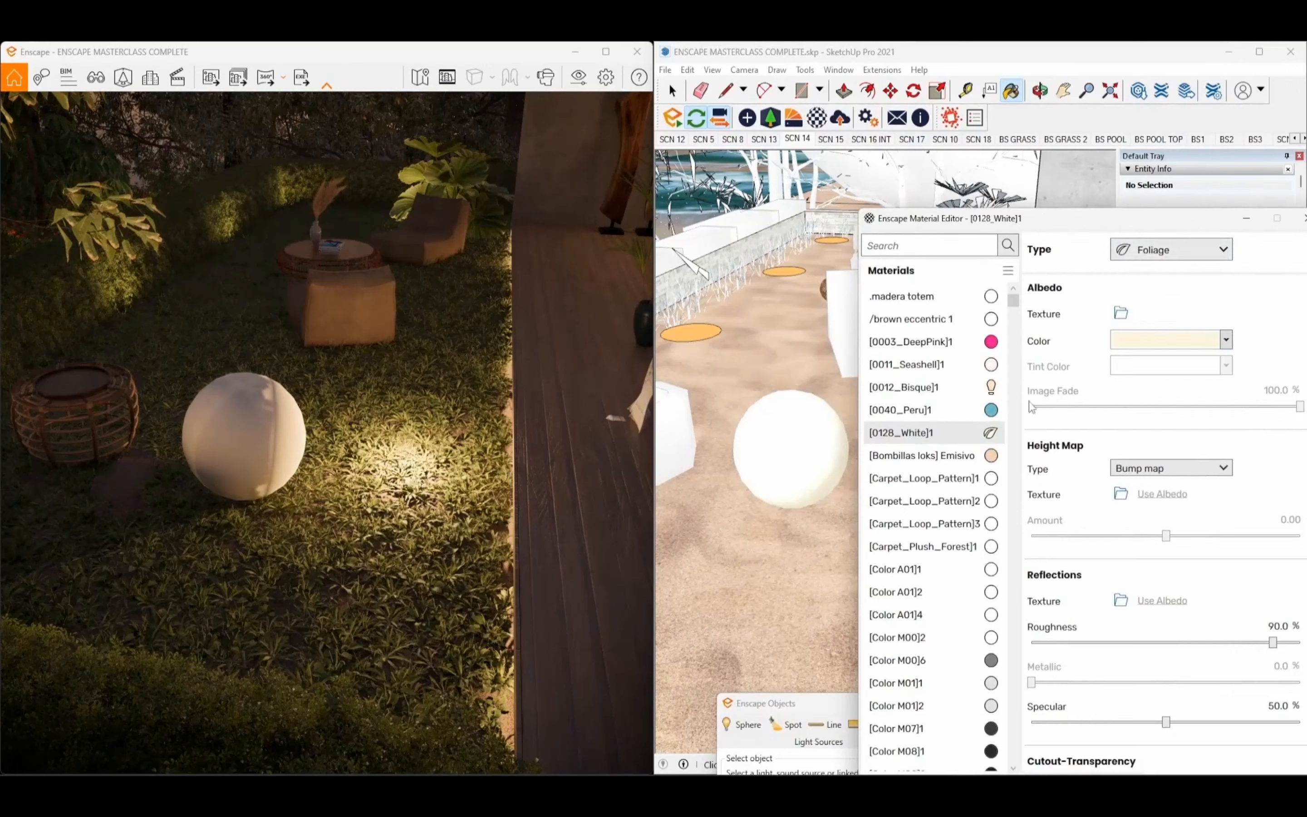
pyautogui.click(1167, 250)
pyautogui.click(1140, 341)
# Step: Draw a rectangle on the ground in front of the ball lamp, extrude it into a box, and select the whole box
pyautogui.moveTo(783, 480); pyautogui.dragTo(788, 475, button='middle')
pyautogui.scroll(-1, 787, 474)
pyautogui.press('space')
pyautogui.scroll(-2, 761, 565)
pyautogui.press('r')
pyautogui.click(700, 538)
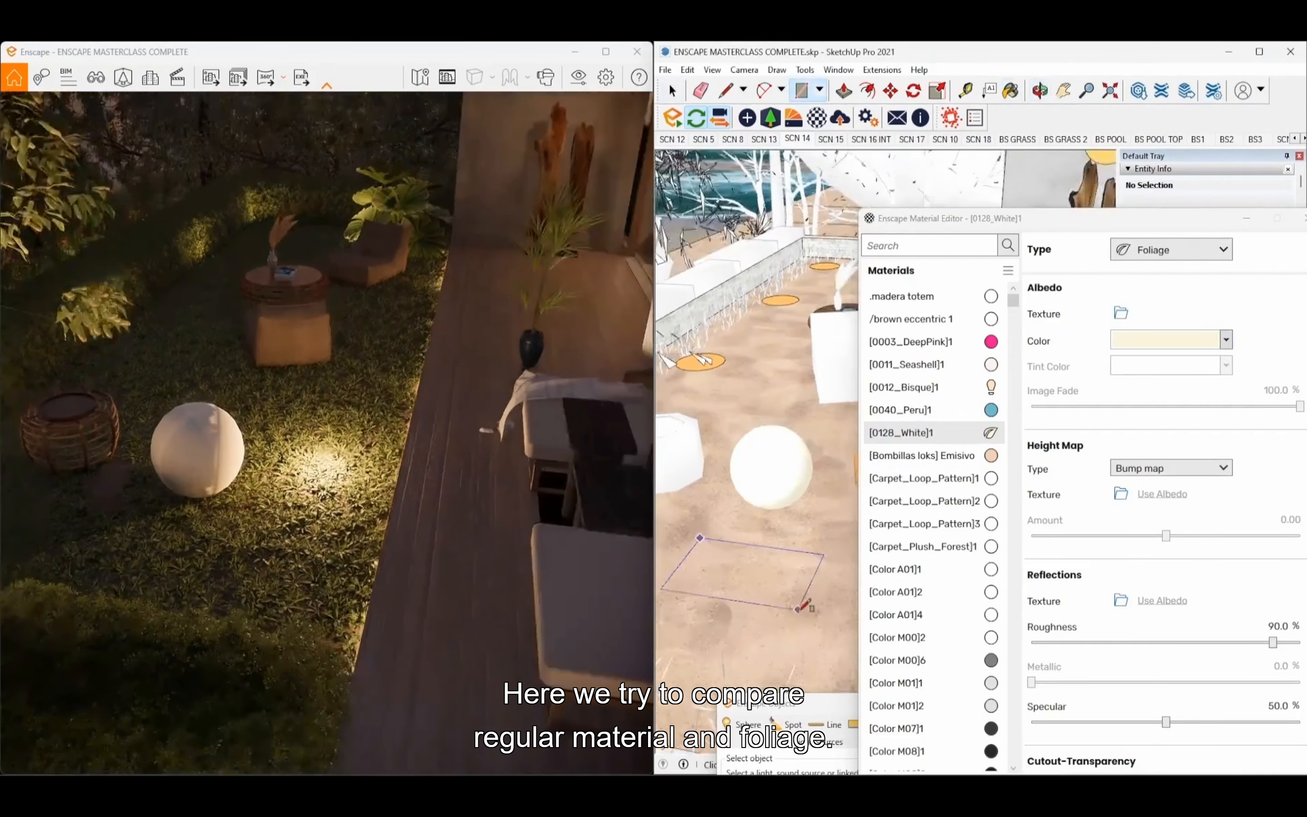
pyautogui.click(789, 625)
pyautogui.press('p')
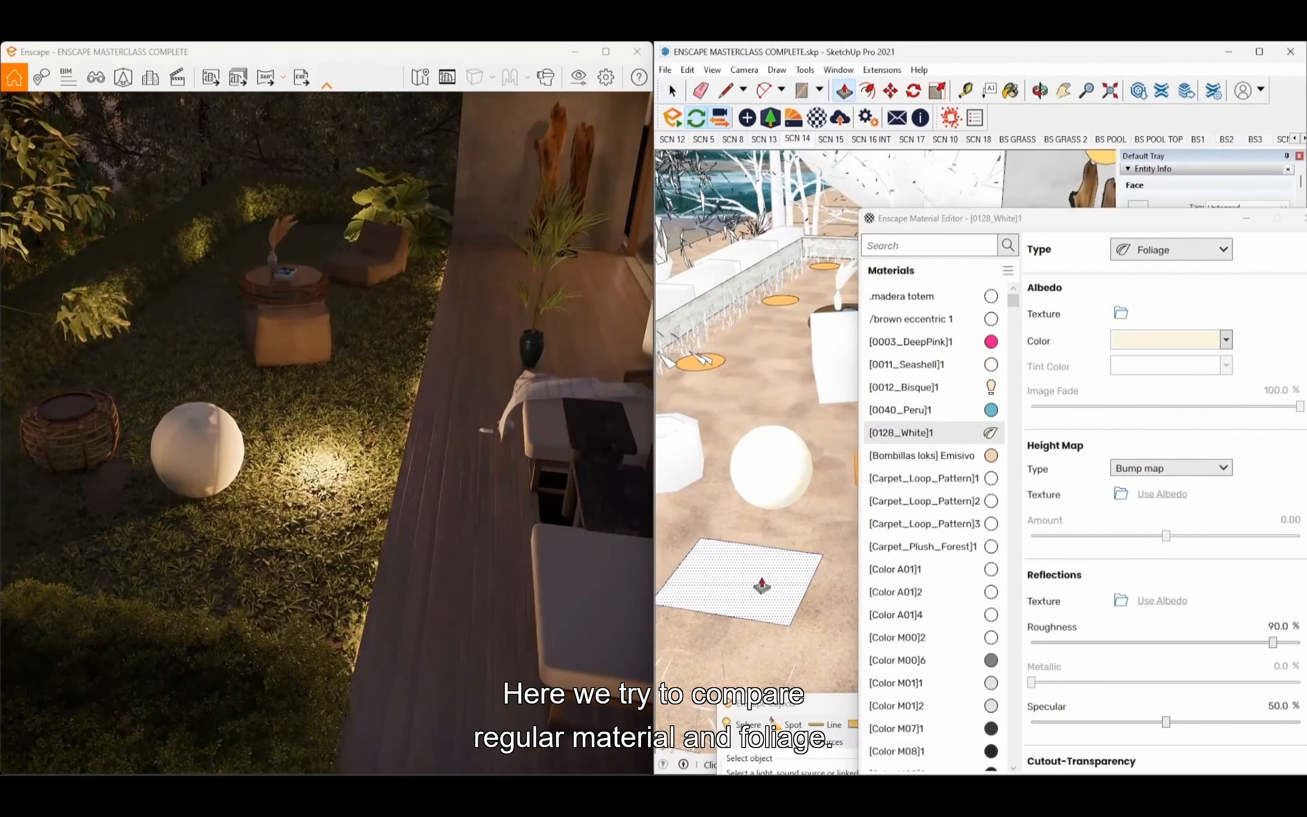
pyautogui.moveTo(760, 575); pyautogui.dragTo(773, 506)
pyautogui.press('space')
pyautogui.tripleClick(772, 514)
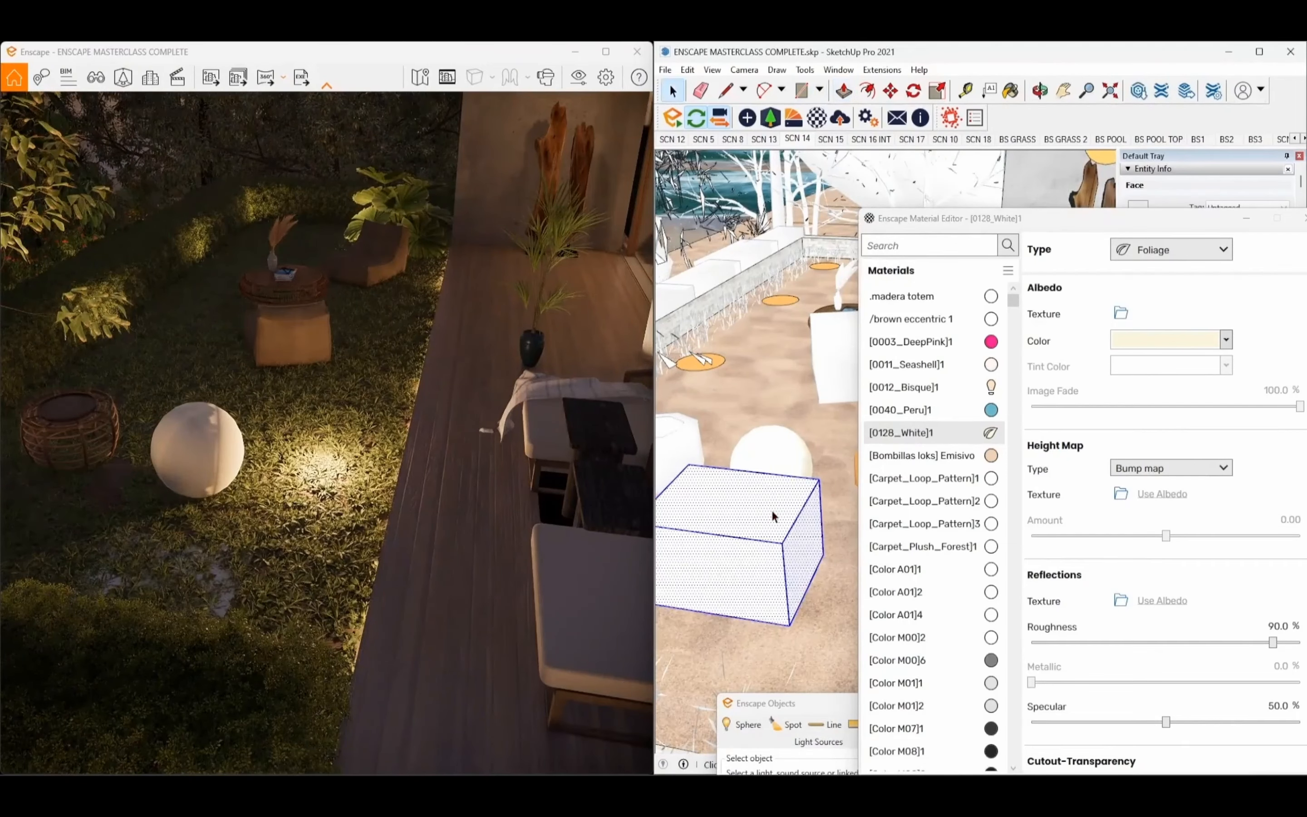
# Step: Move the sphere light inside the plain white box and inspect how little light passes through it
pyautogui.click(1024, 193)
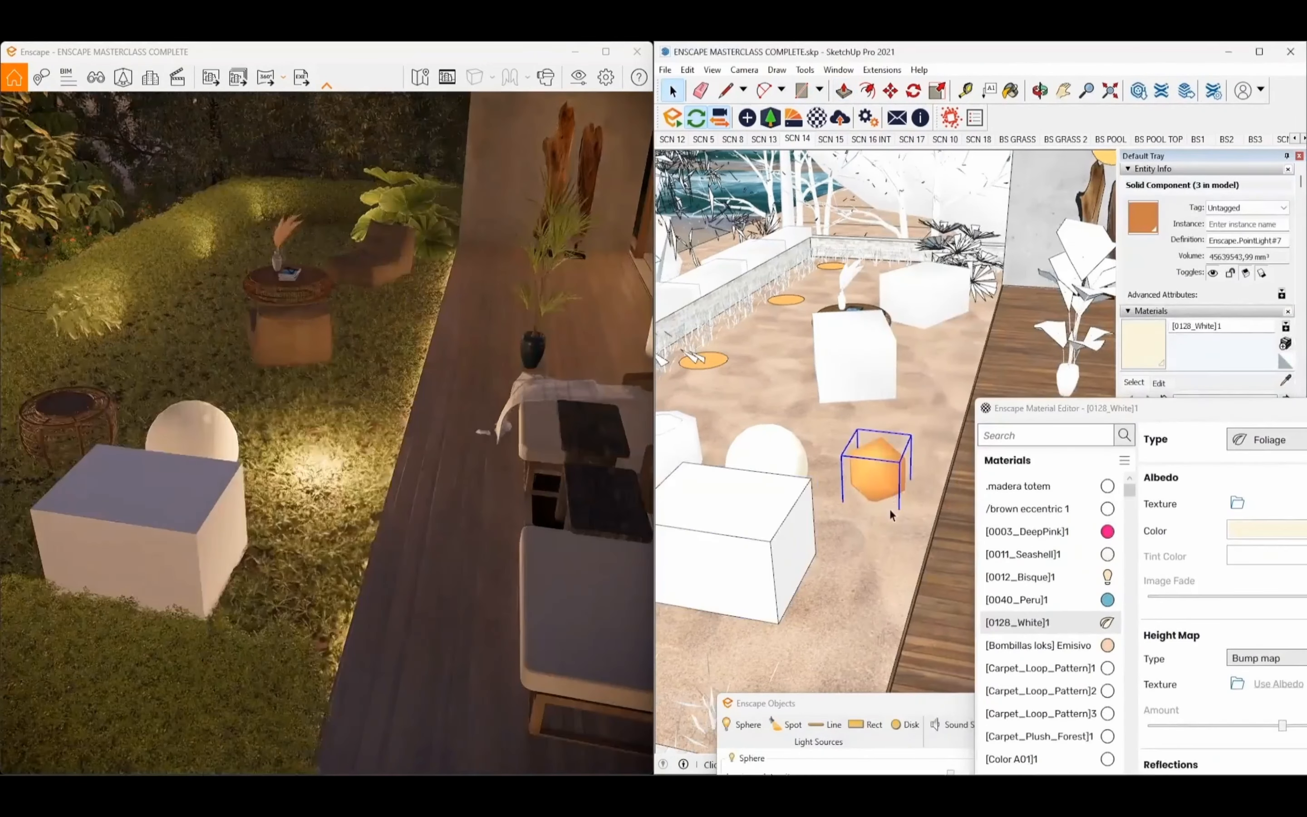
pyautogui.press('m')
pyautogui.click(923, 508)
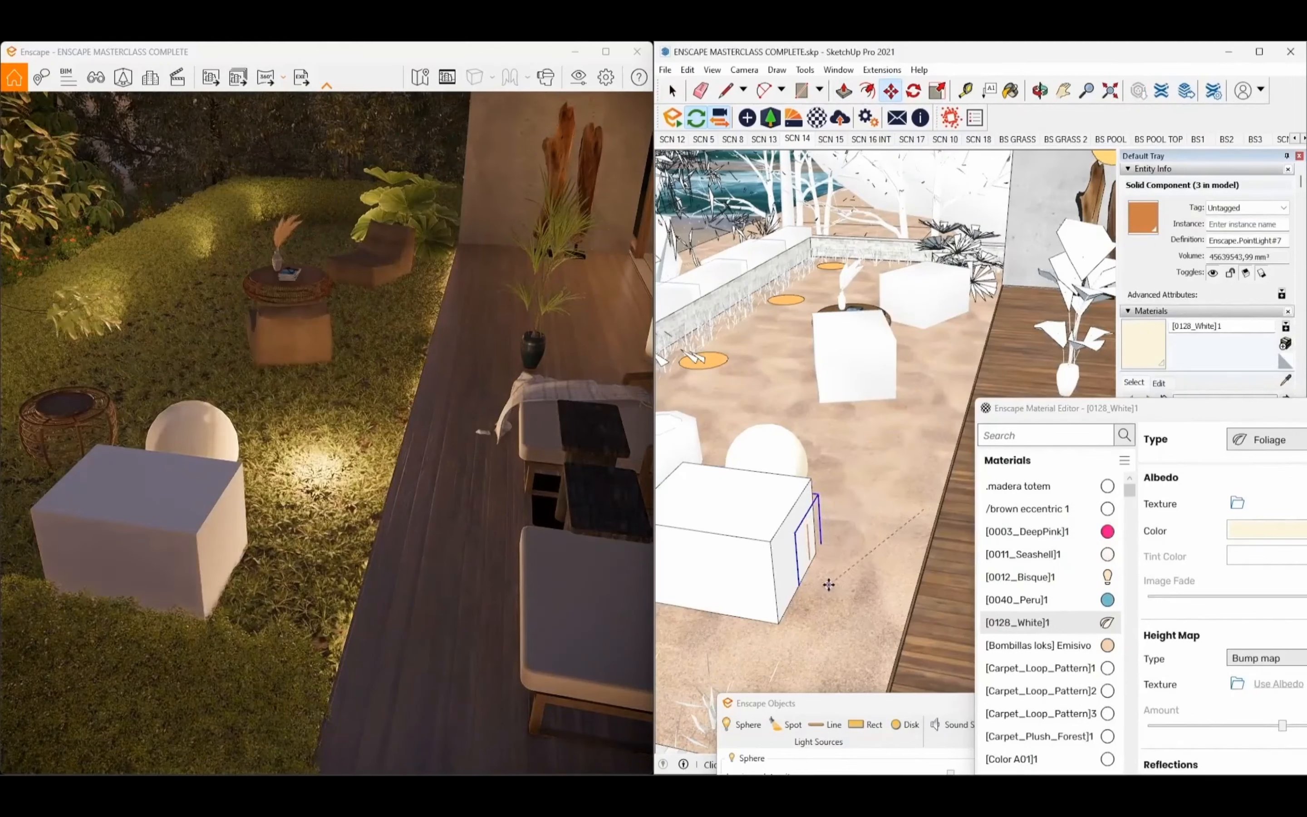
pyautogui.click(828, 585)
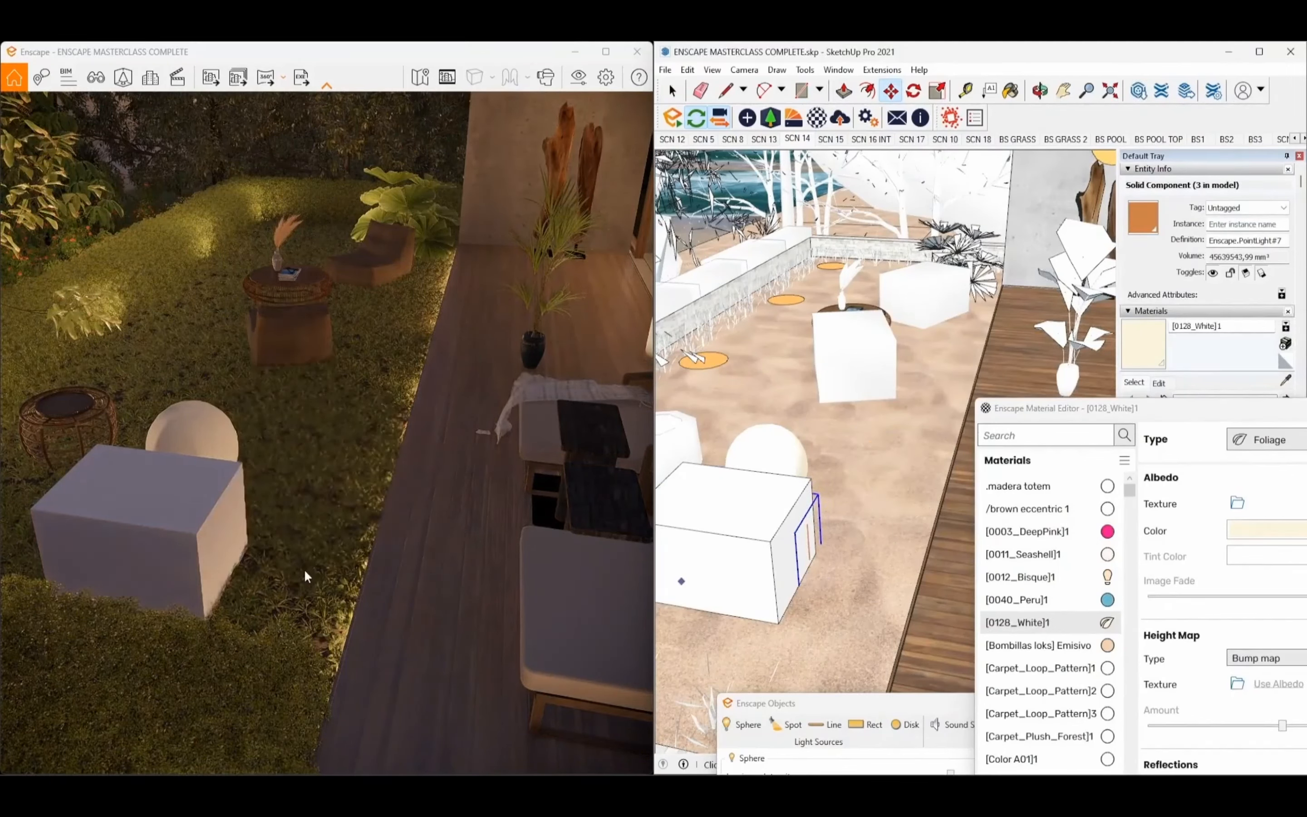
pyautogui.moveTo(305, 570); pyautogui.dragTo(337, 554, button='right')
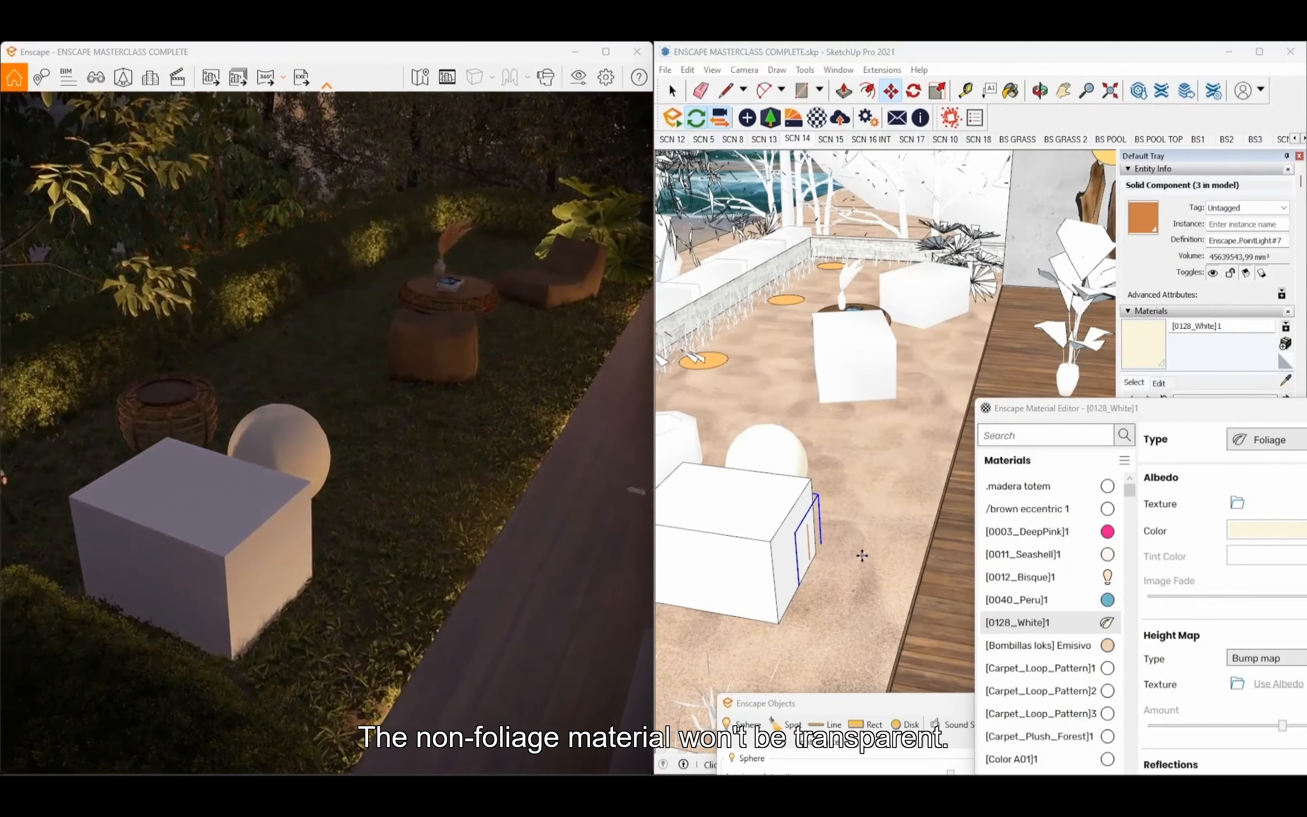
pyautogui.moveTo(843, 570)
pyautogui.mouseDown(button='middle')
pyautogui.moveTo(811, 601)
pyautogui.moveTo(816, 587)
pyautogui.mouseUp(button='middle')
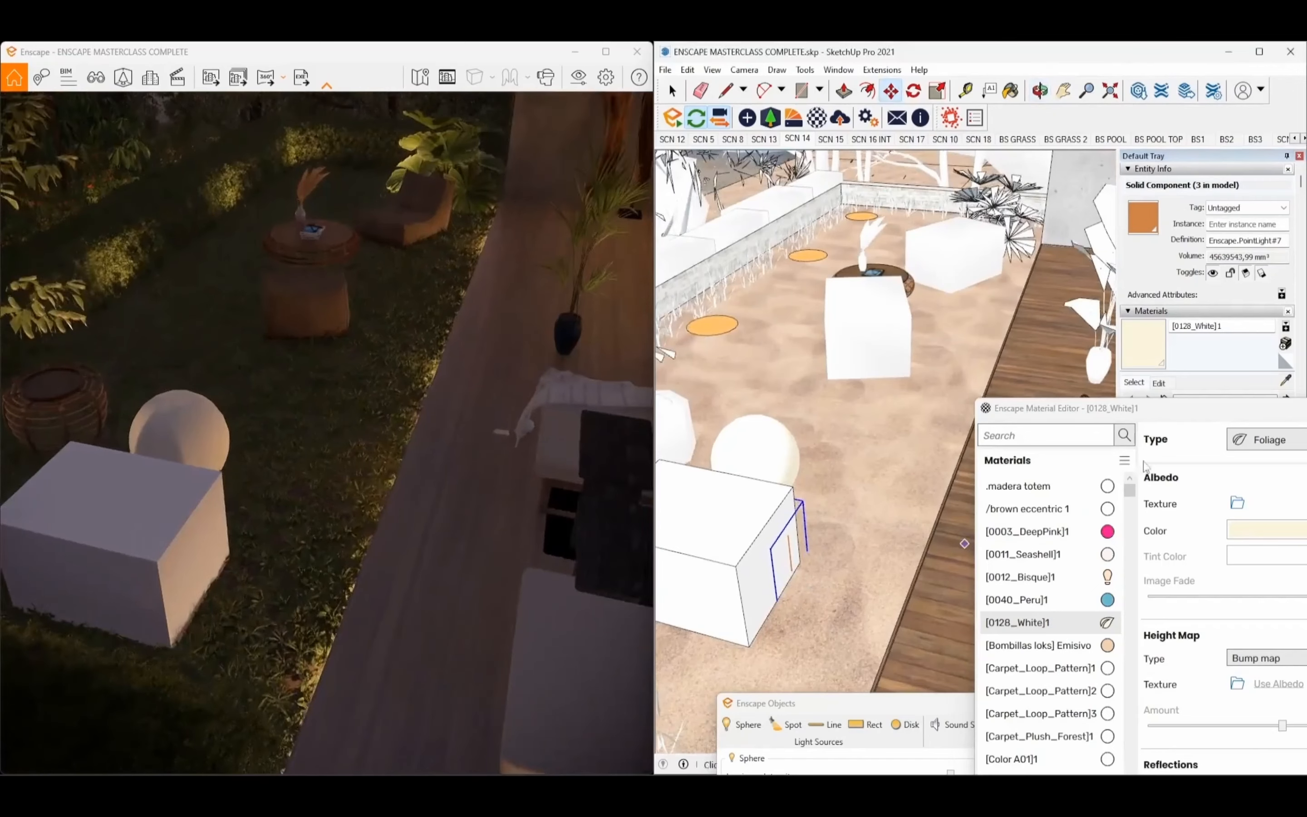
# Step: Move the sphere light from the box back into the foliage-material ball
pyautogui.moveTo(1145, 414); pyautogui.dragTo(1099, 407)
pyautogui.click(811, 604)
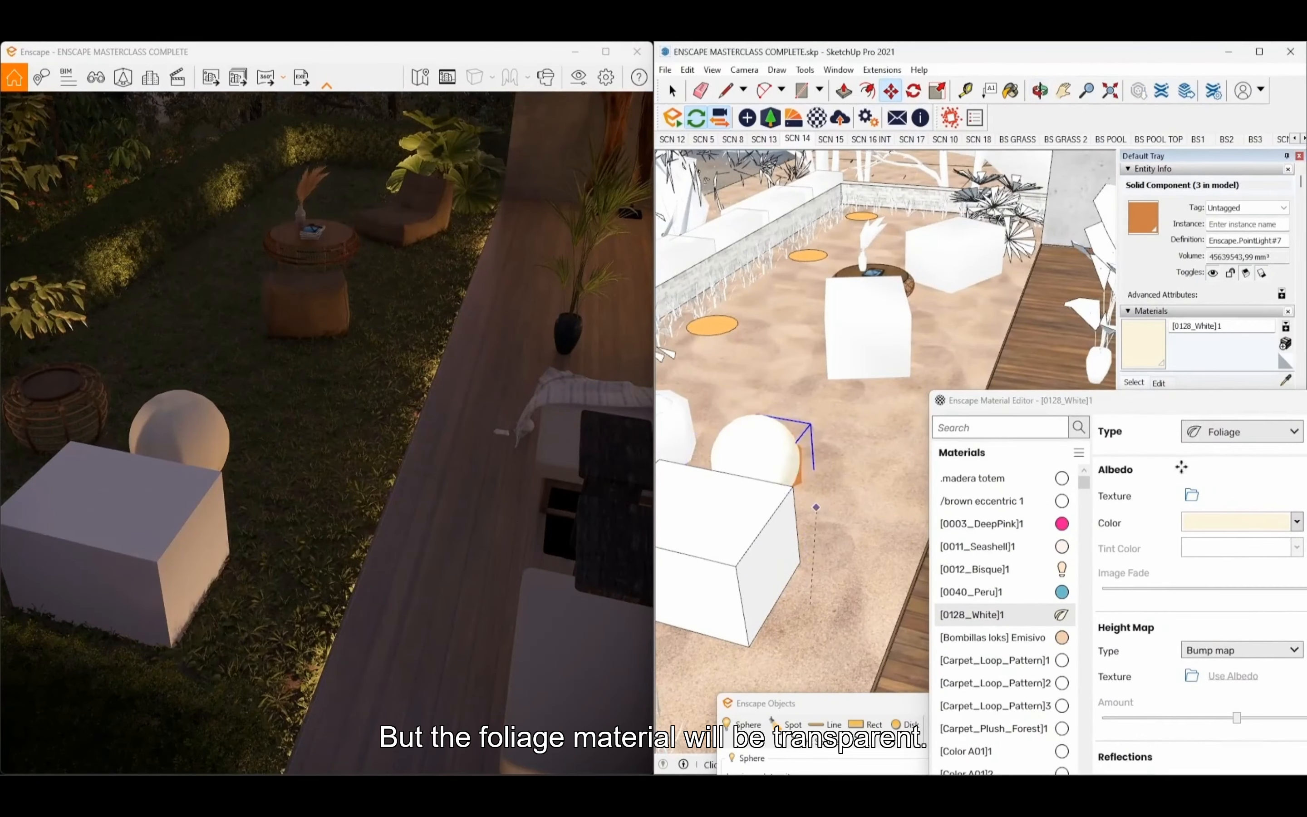
pyautogui.scroll(2, 861, 429)
pyautogui.moveTo(860, 429)
pyautogui.mouseDown(button='middle')
pyautogui.moveTo(817, 459)
pyautogui.moveTo(841, 496)
pyautogui.mouseUp(button='middle')
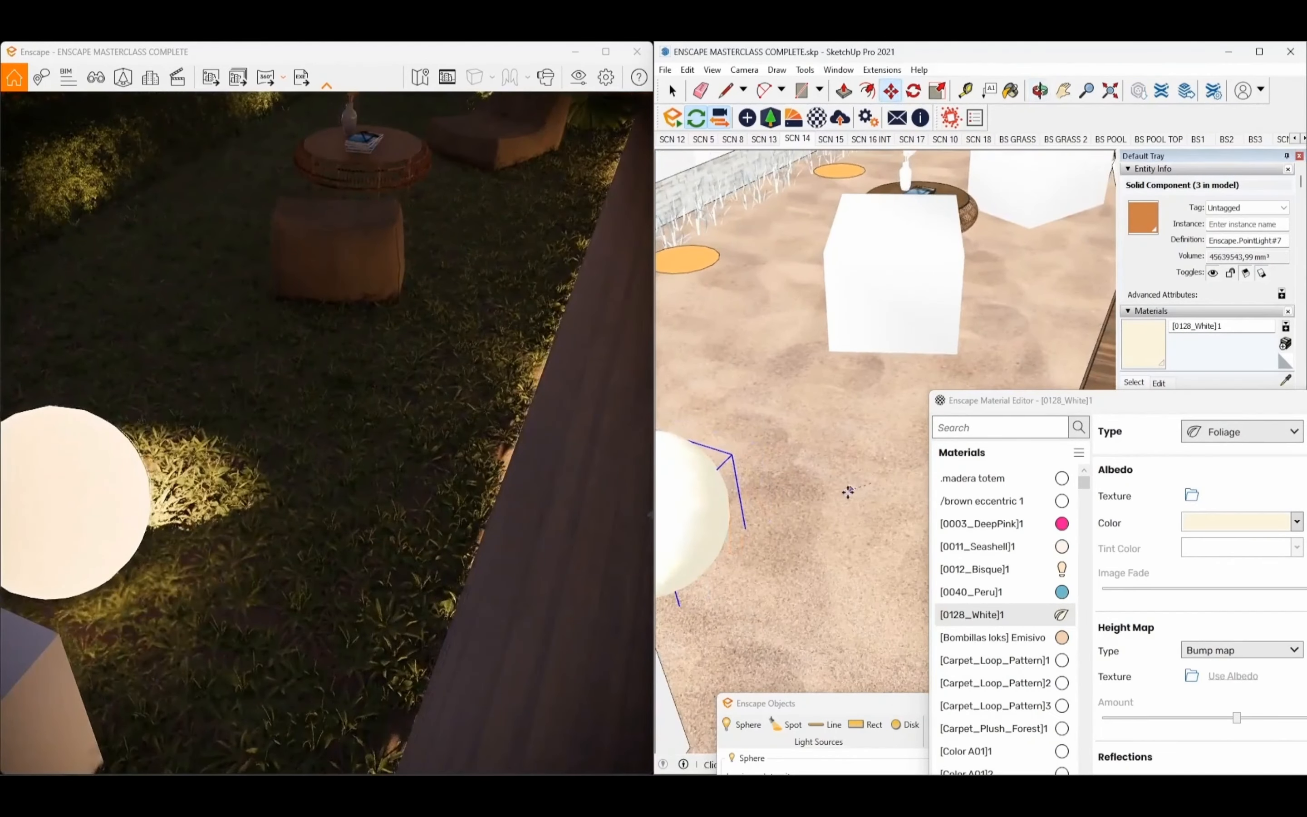
# Step: Examine the light gradient on the foliage ball's surface and compare it with the plain white box
pyautogui.moveTo(216, 531); pyautogui.dragTo(86, 522)
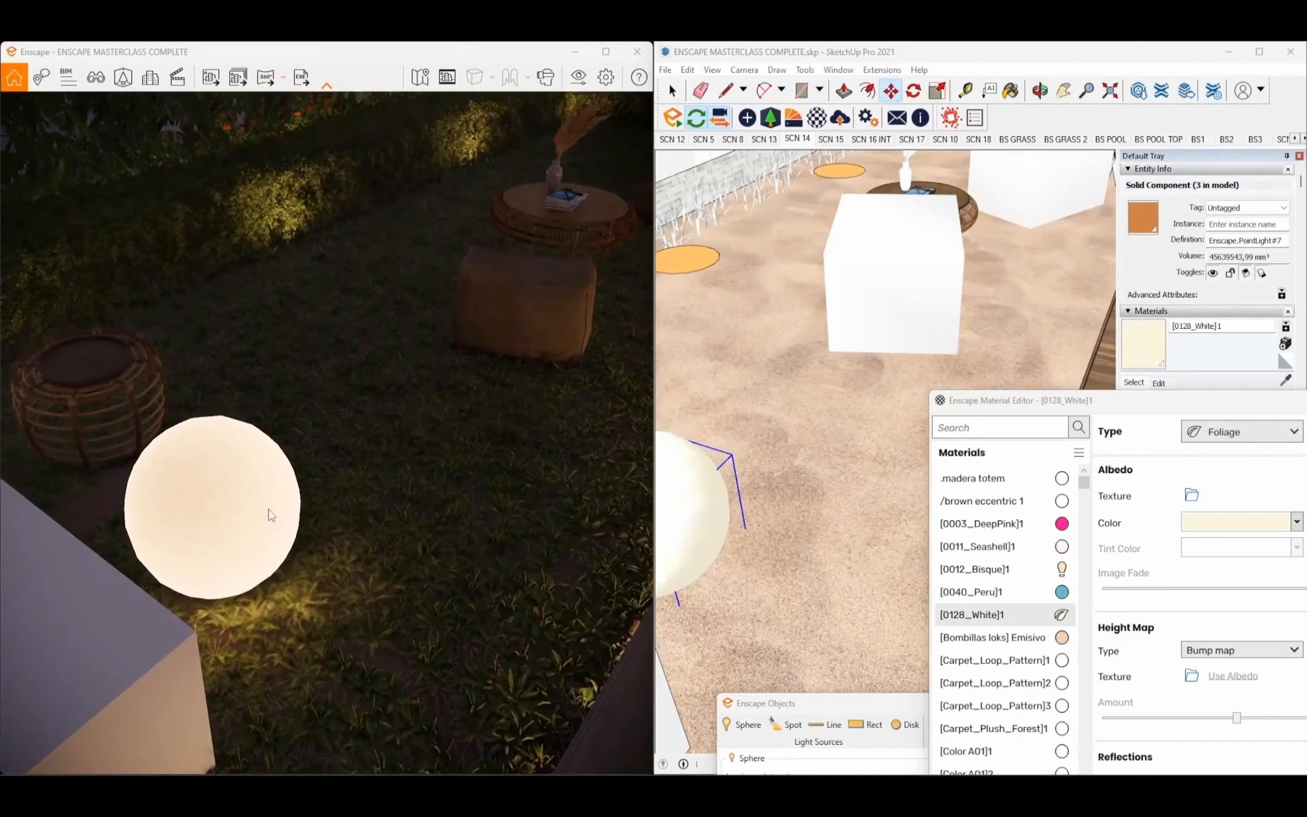
pyautogui.scroll(-3, 268, 510)
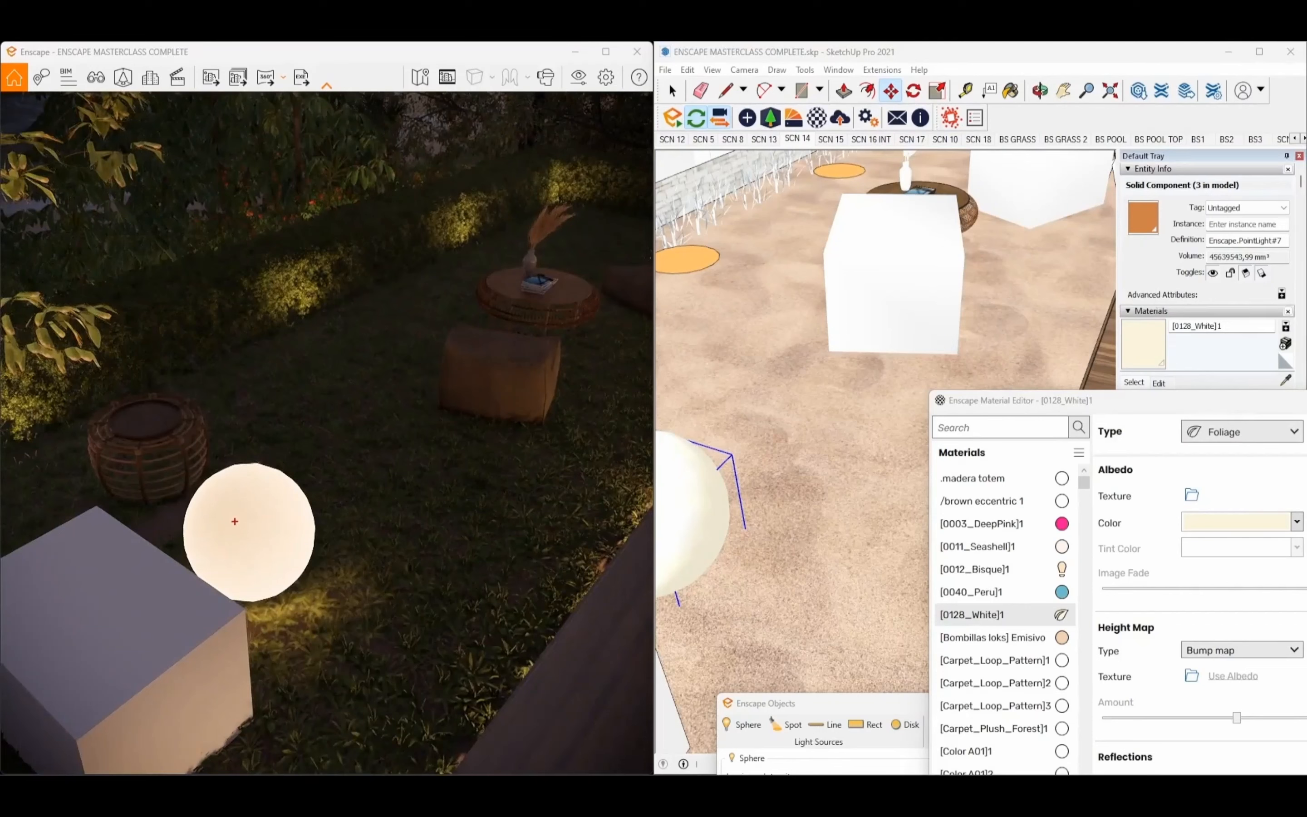
pyautogui.moveTo(281, 554); pyautogui.dragTo(301, 578)
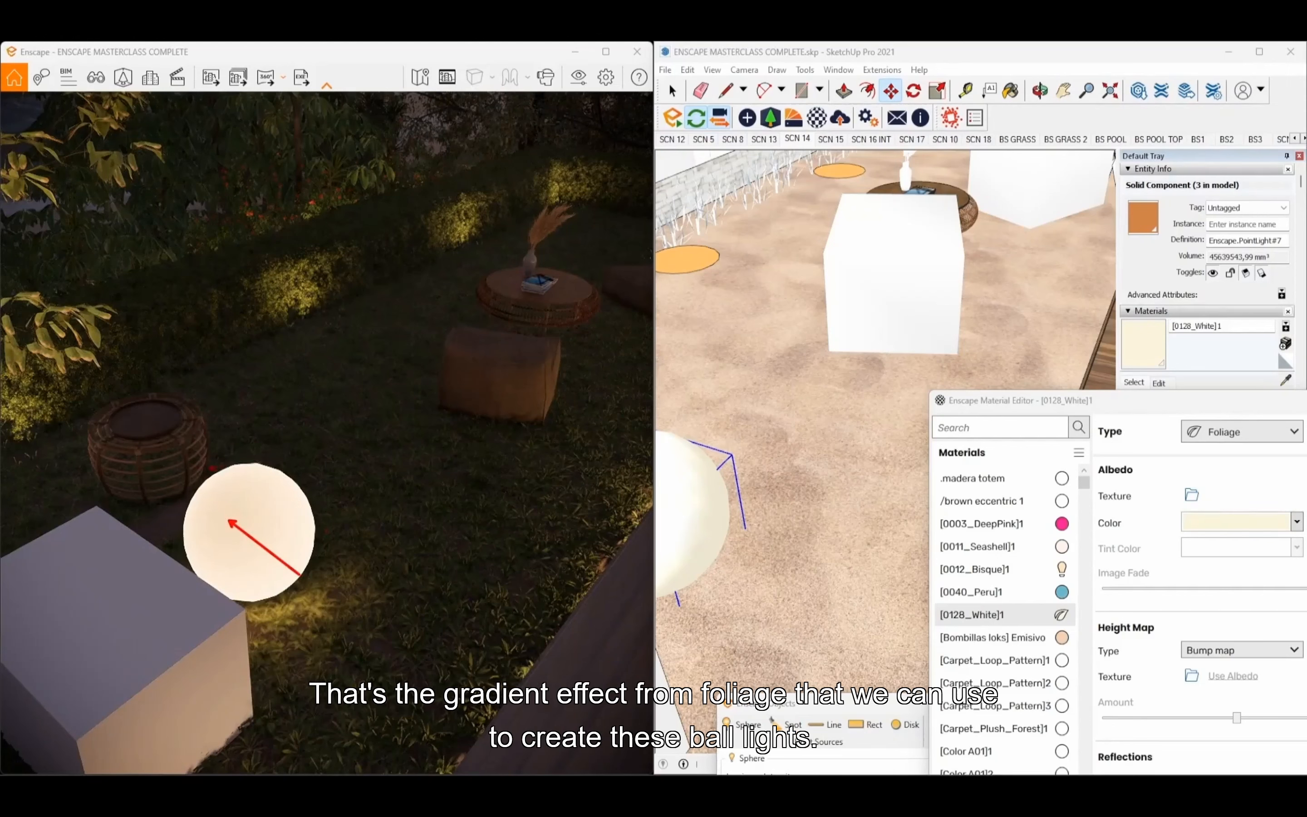
pyautogui.press('Escape')
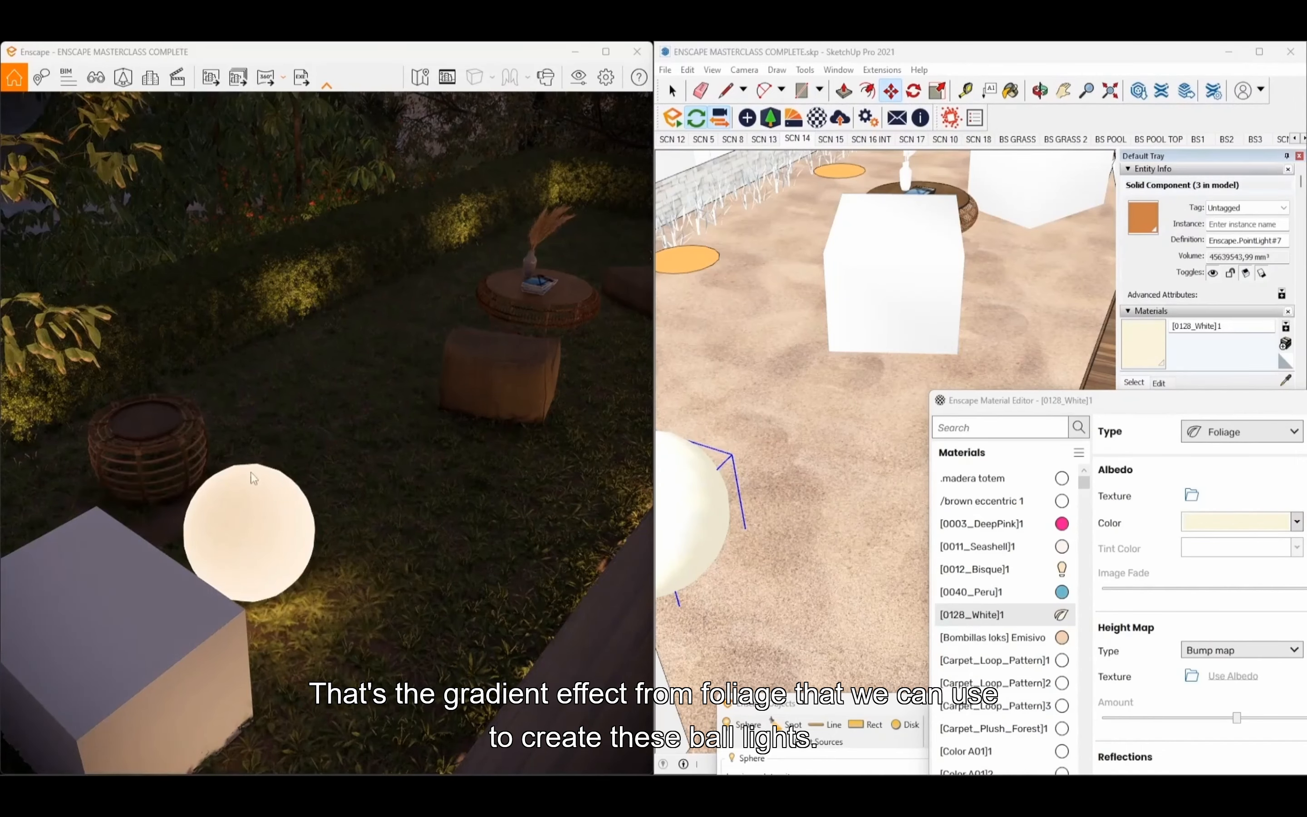
pyautogui.scroll(-5, 277, 581)
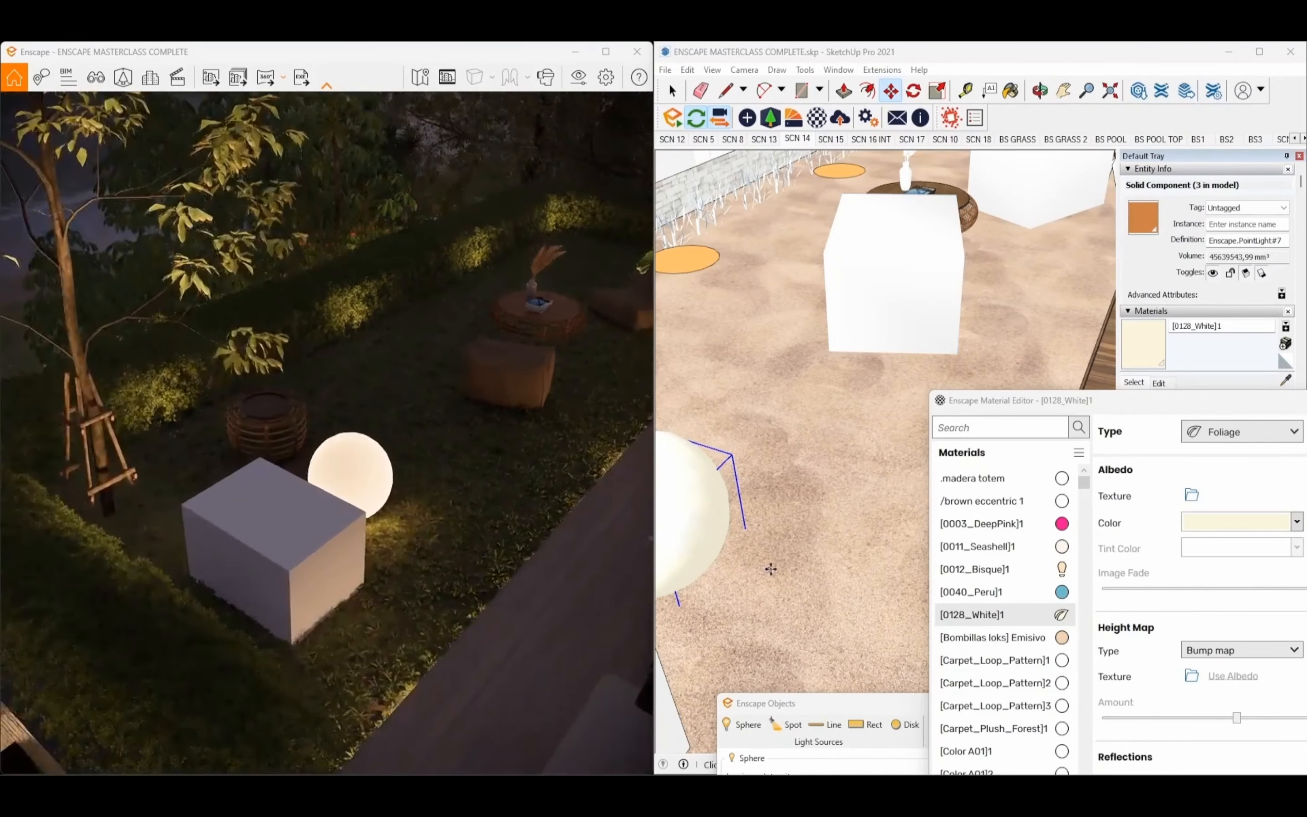
pyautogui.scroll(-2, 771, 565)
pyautogui.moveTo(770, 565)
pyautogui.keyDown('shift'); pyautogui.mouseDown(button='middle')
pyautogui.moveTo(813, 491)
pyautogui.moveTo(799, 497)
pyautogui.mouseUp(button='middle'); pyautogui.keyUp('shift')
pyautogui.scroll(-2, 812, 491)
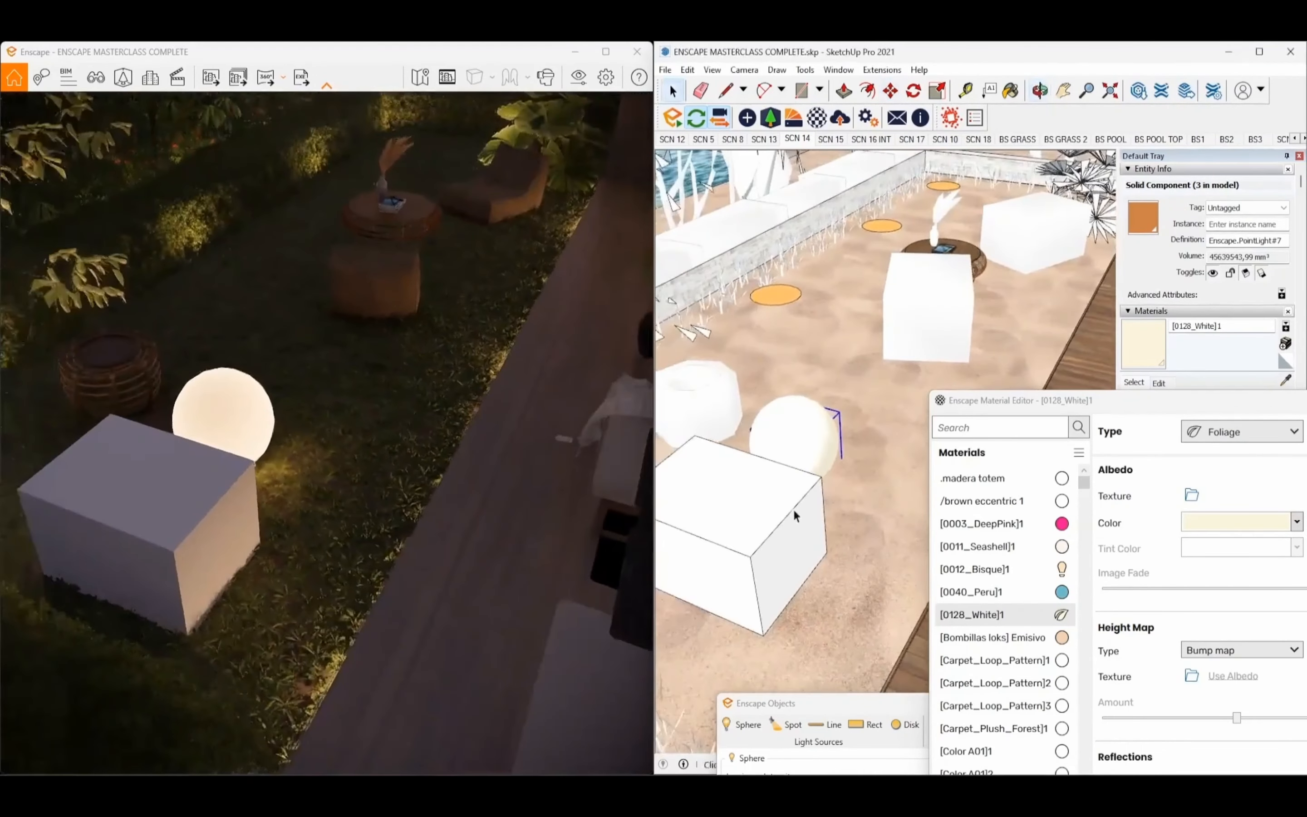